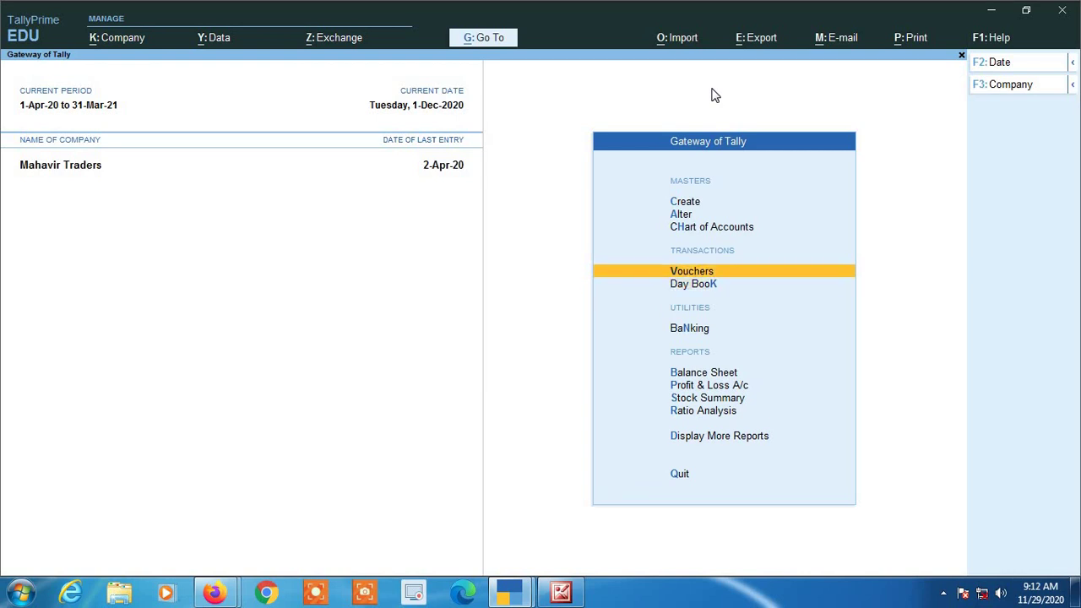
# - Start a new purchase voucher and set its voucher mode to Item Invoice
pyautogui.press('Return')
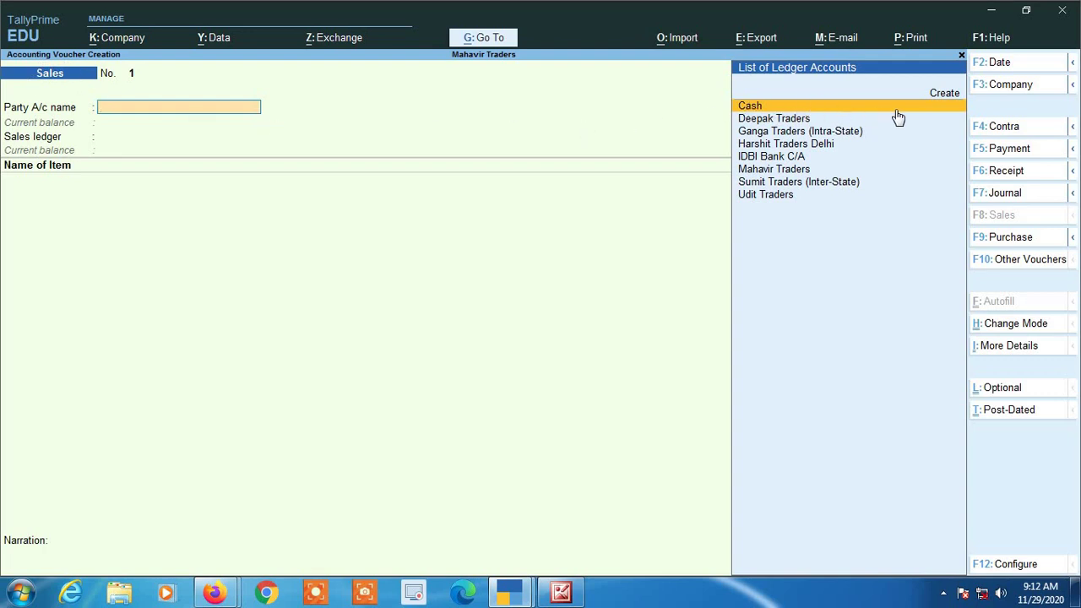
pyautogui.click(1007, 239)
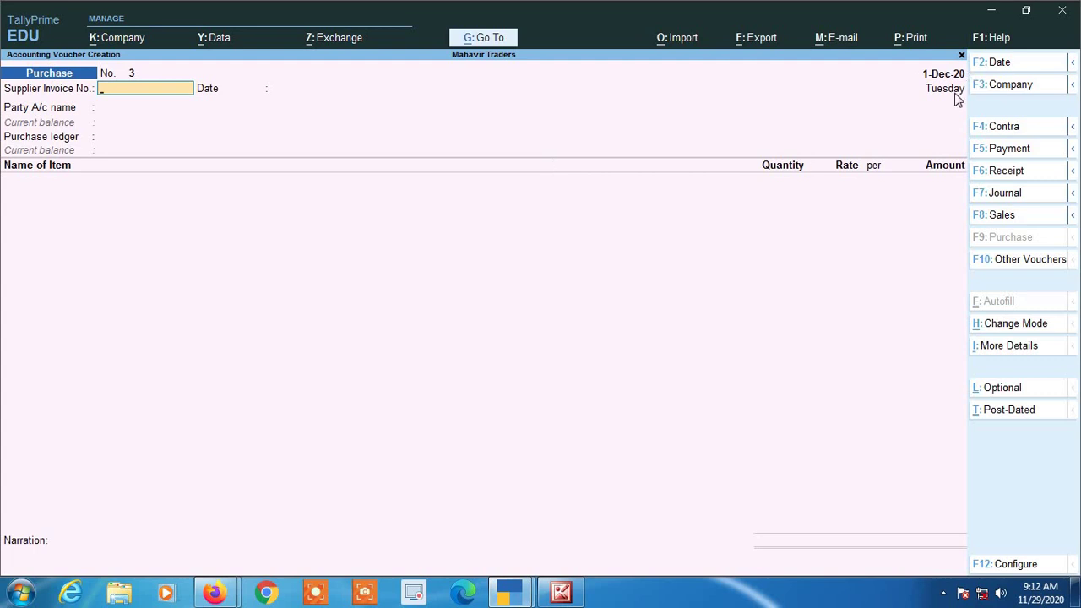
pyautogui.click(1008, 330)
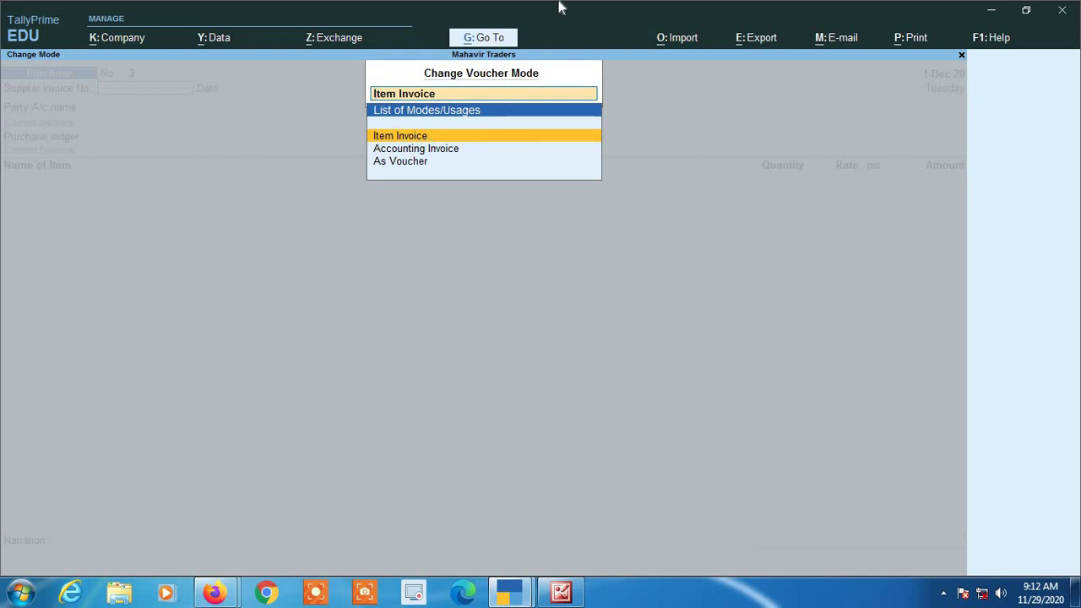
pyautogui.press('Return')
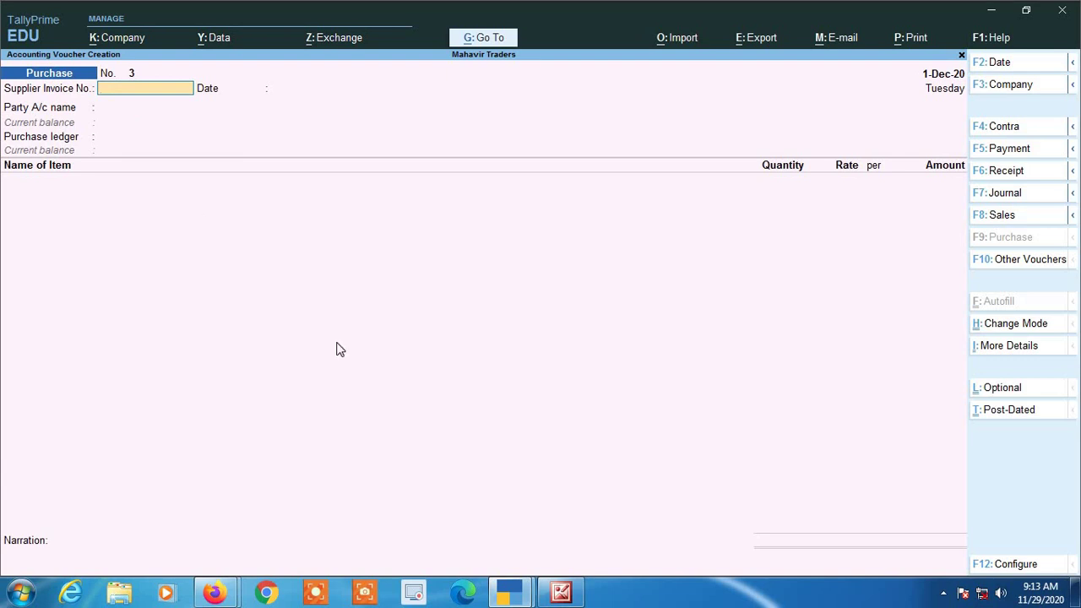
# - Review the supplier's tax invoice in the other TallyPrime window for parties, invoice number, date, items, rates and IGST, and return to the purchase voucher
pyautogui.moveTo(508, 601)
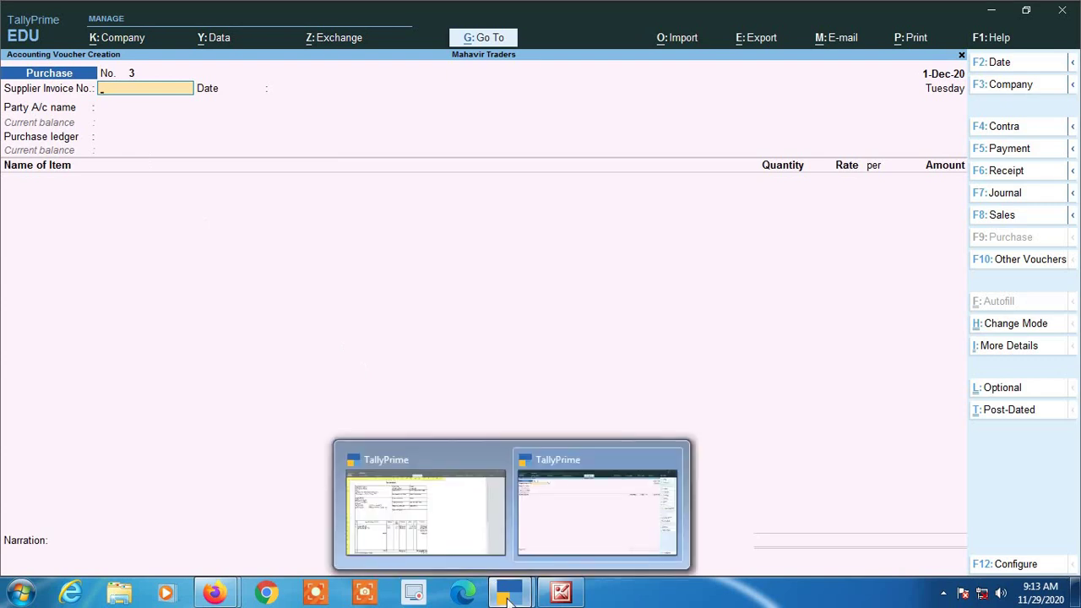
pyautogui.click(469, 534)
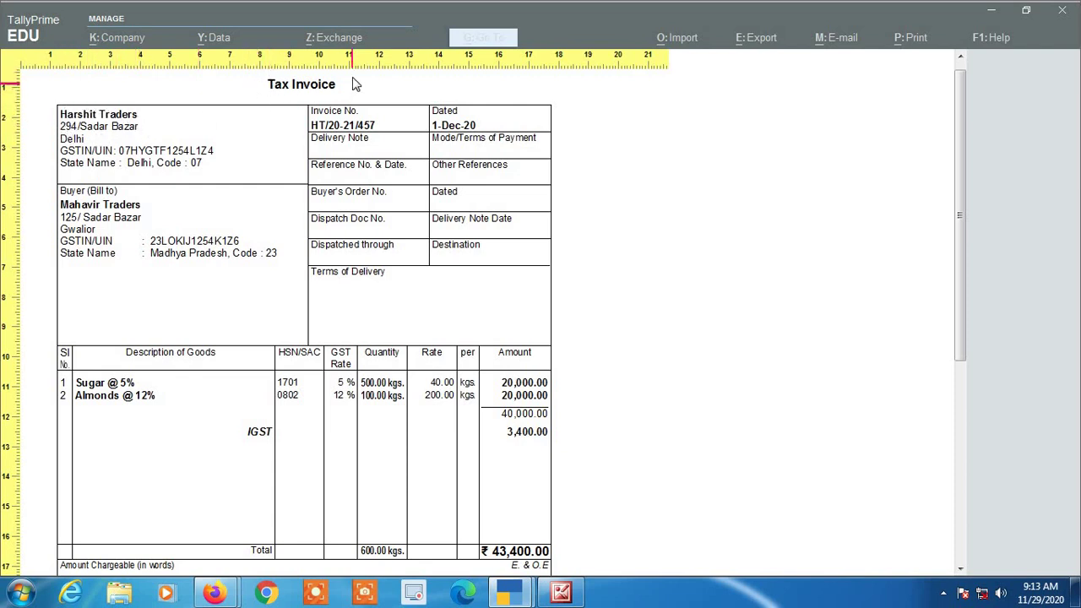
pyautogui.scroll(-1, 347, 296)
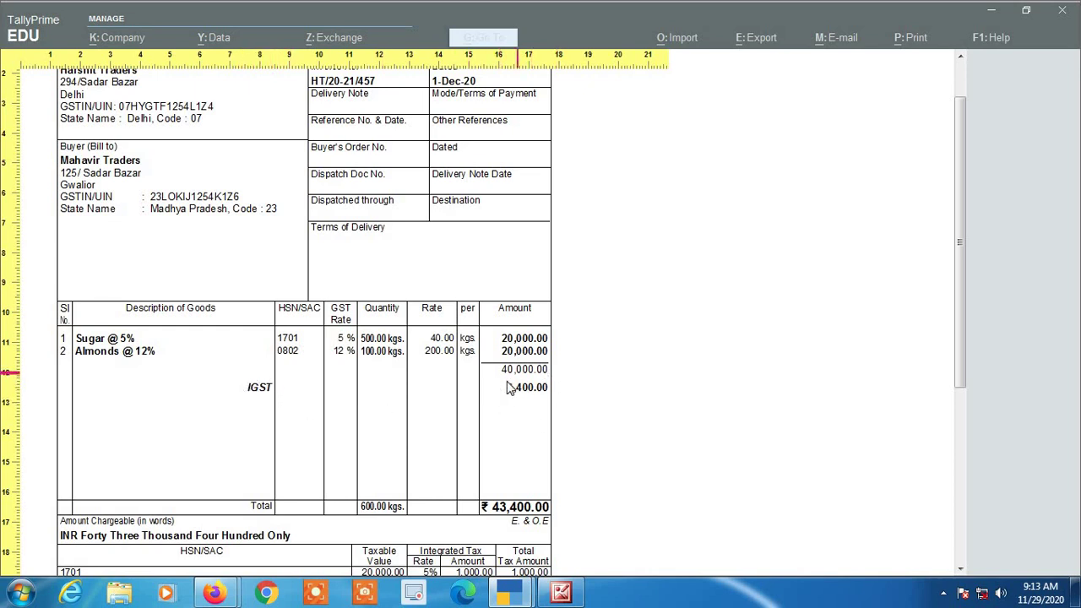
pyautogui.scroll(1, 430, 391)
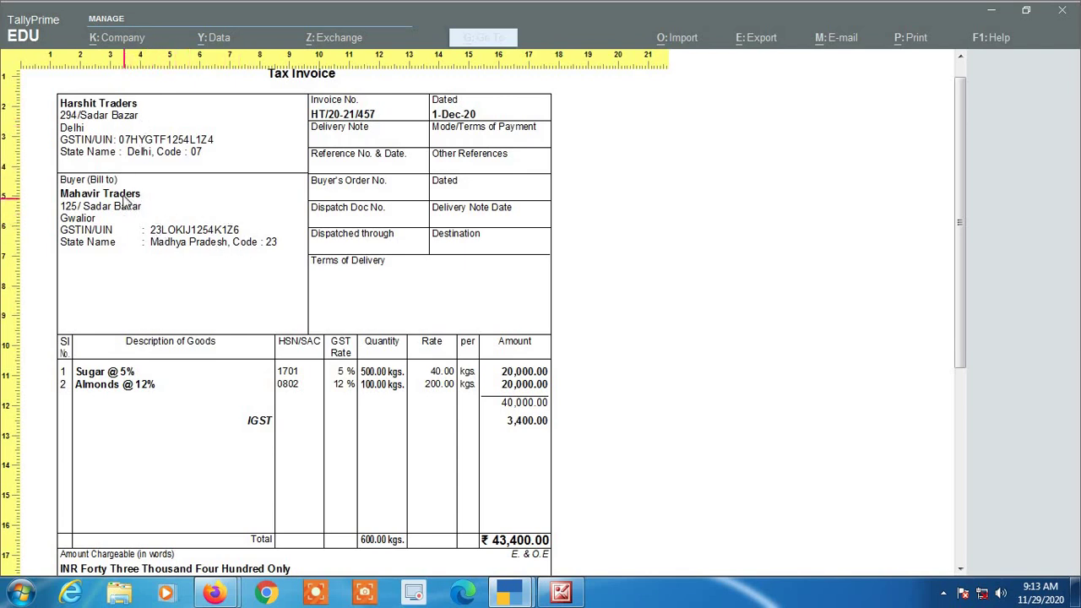
pyautogui.scroll(1, 208, 241)
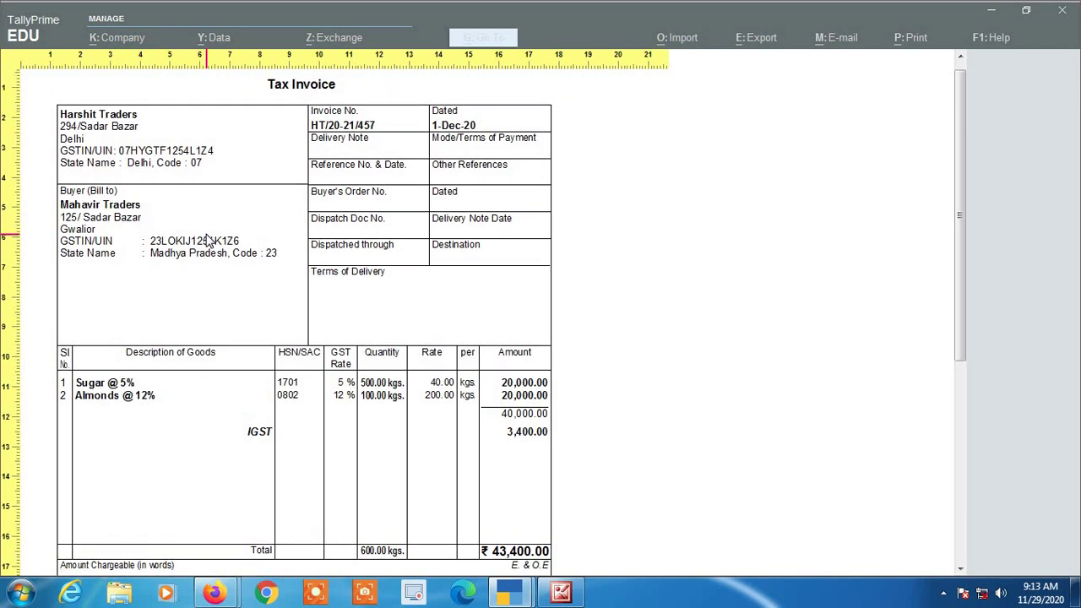
pyautogui.scroll(-3, 209, 240)
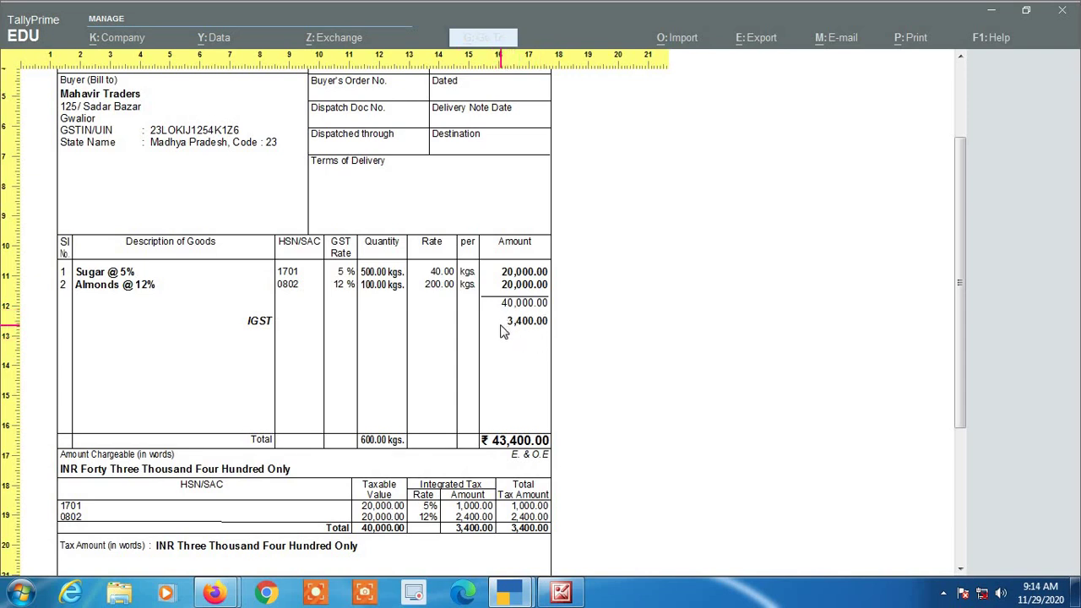
pyautogui.scroll(1, 442, 354)
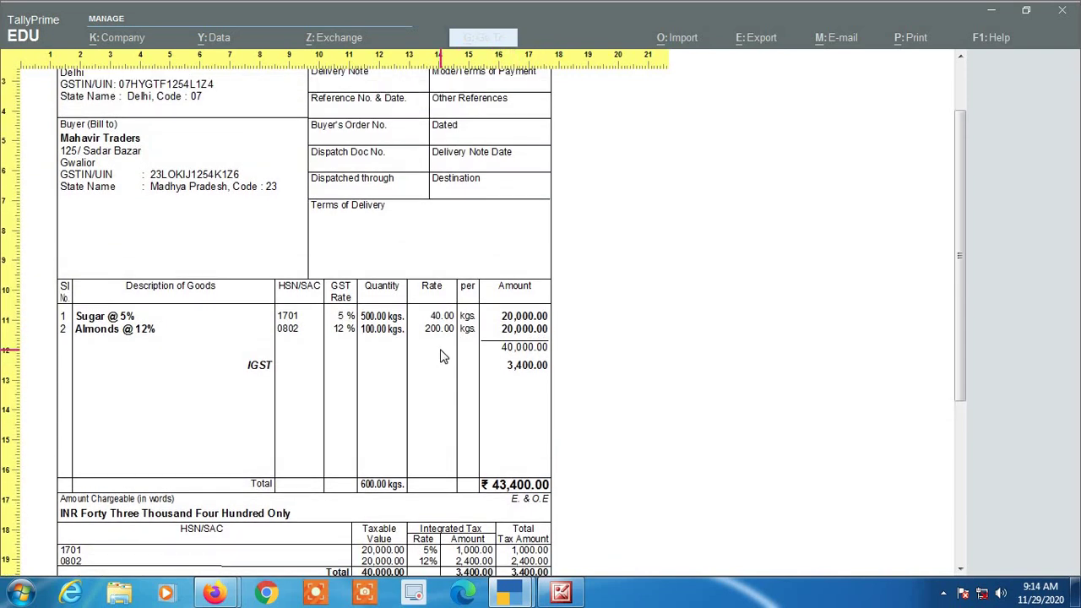
pyautogui.scroll(2, 442, 355)
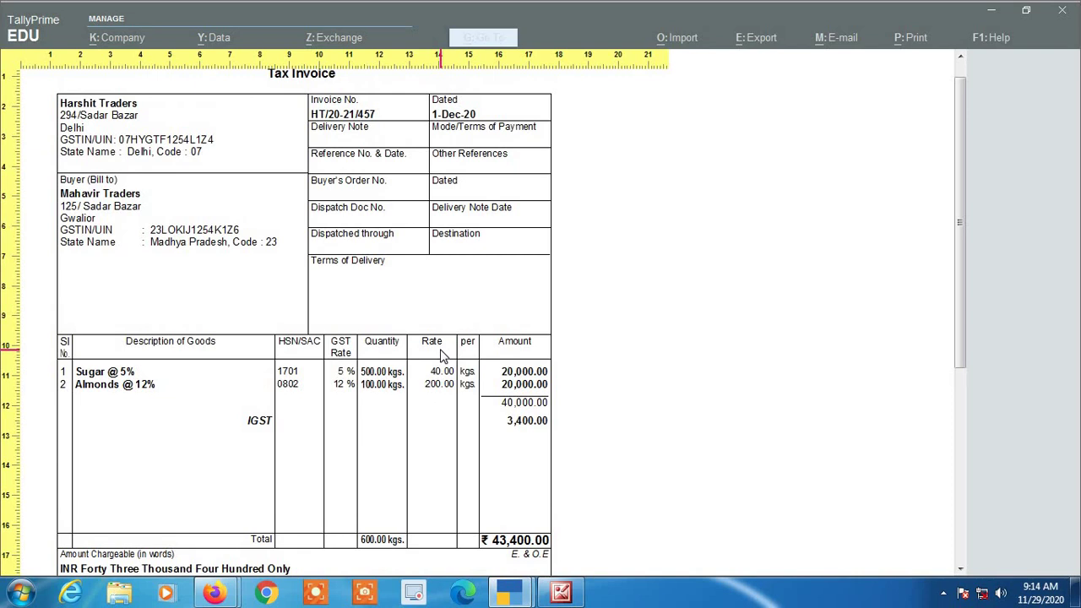
pyautogui.scroll(1, 442, 355)
pyautogui.scroll(-1, 441, 355)
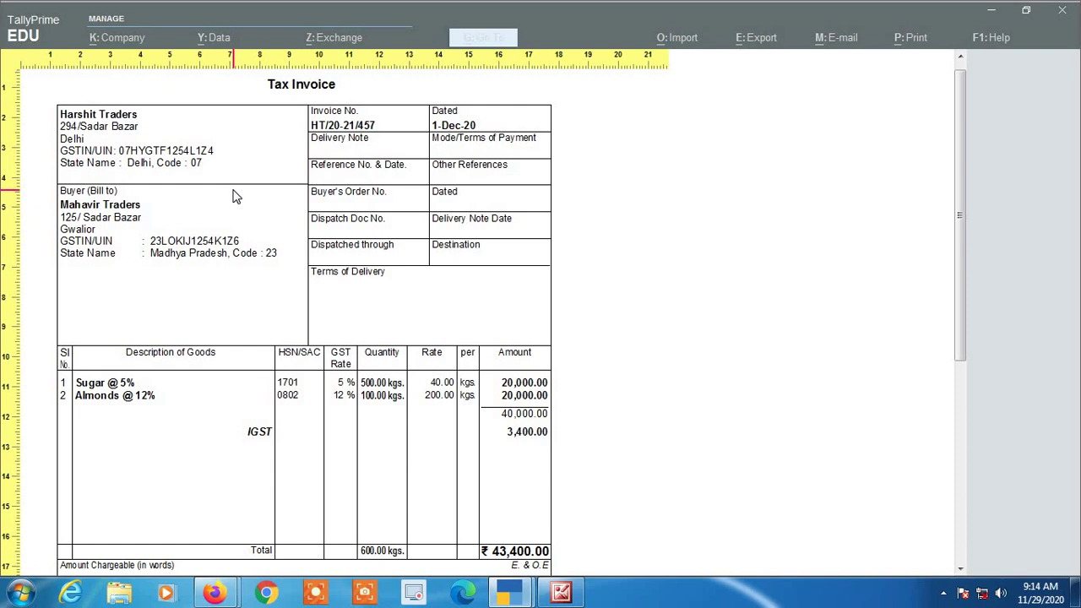
pyautogui.click(992, 15)
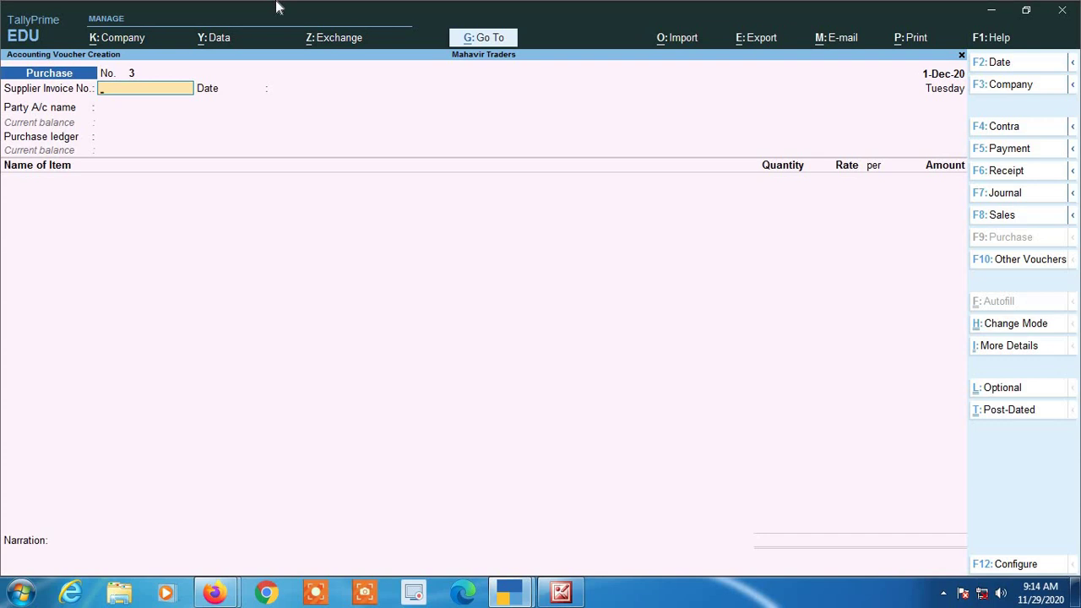
# - Enter HT/20-21/457 as the supplier invoice number and accept 1-Dec-20 as its date
pyautogui.write('HT/20-21/457')
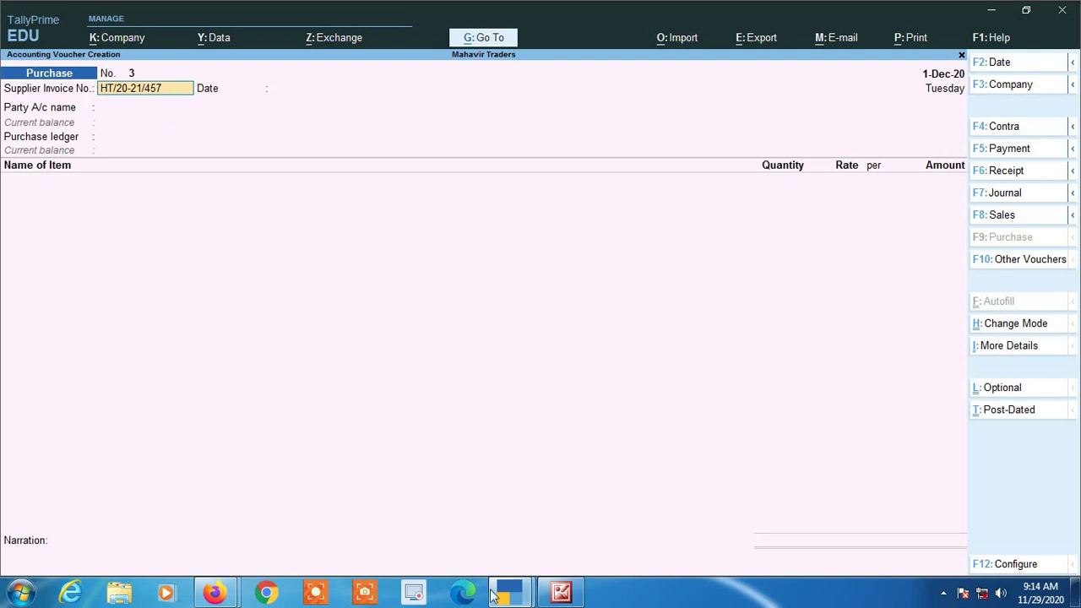
pyautogui.moveTo(509, 593)
pyautogui.moveTo(438, 503)
pyautogui.press('Return')
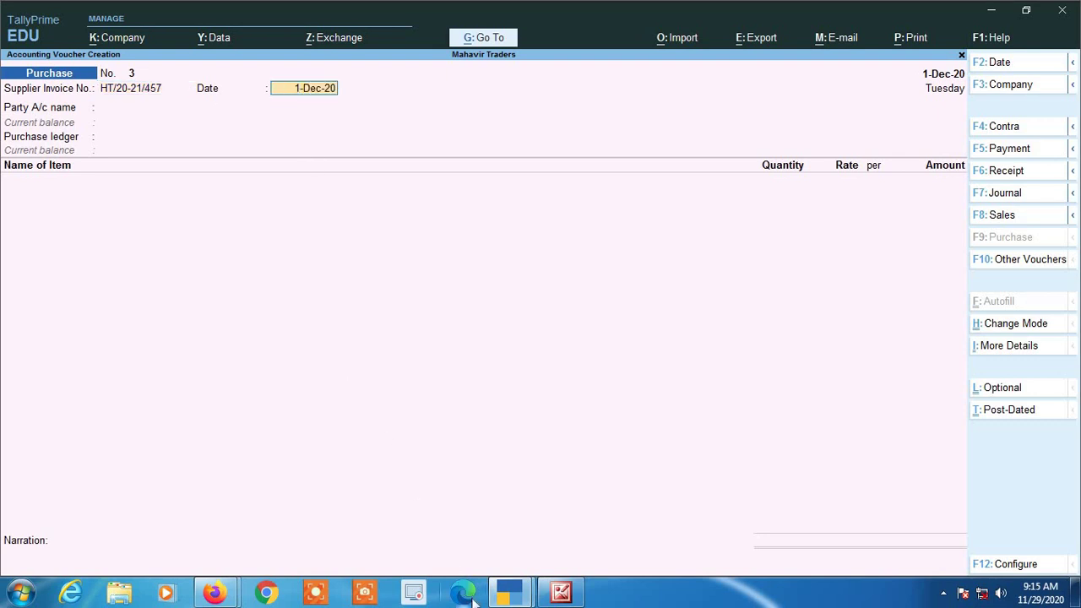
pyautogui.moveTo(478, 522)
pyautogui.press('Return')
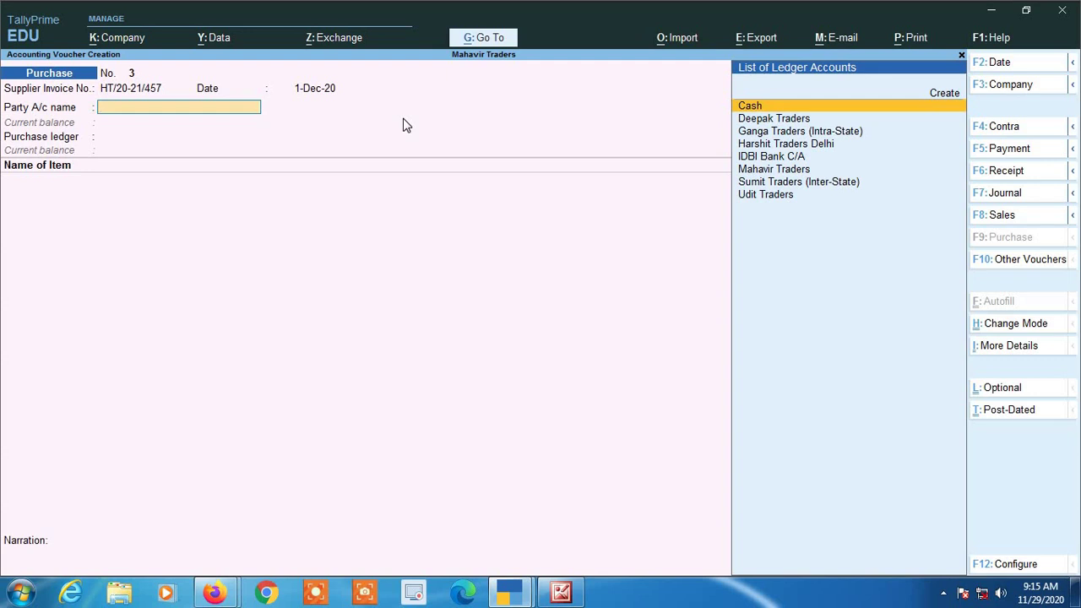
# - Choose Cash as the party account and quit its party details without saving changes
pyautogui.write('CAS')
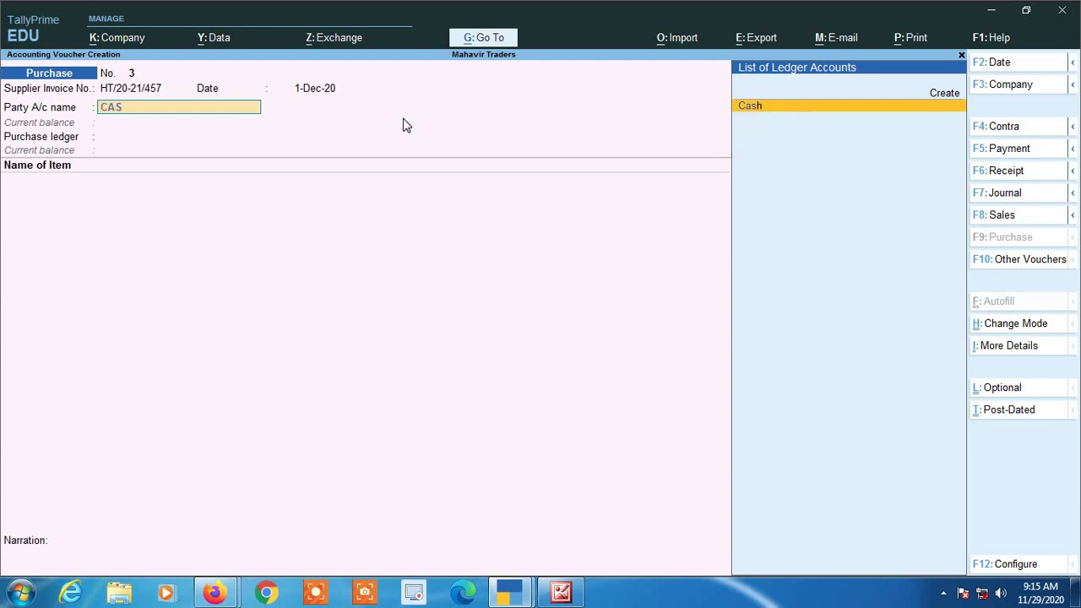
pyautogui.press('Return')
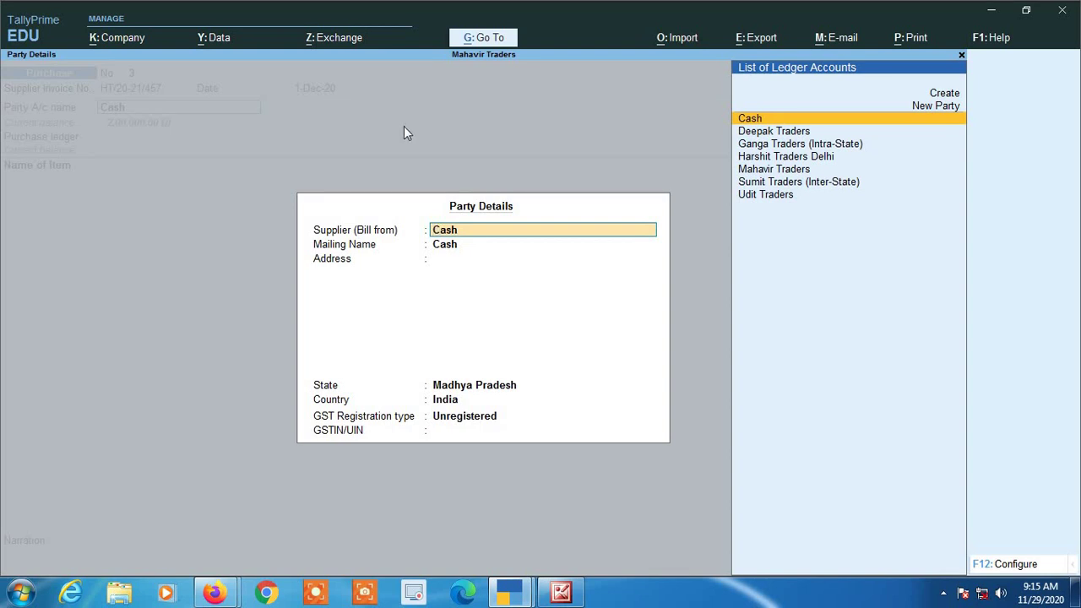
pyautogui.press('BackSpace')
pyautogui.press('Escape')
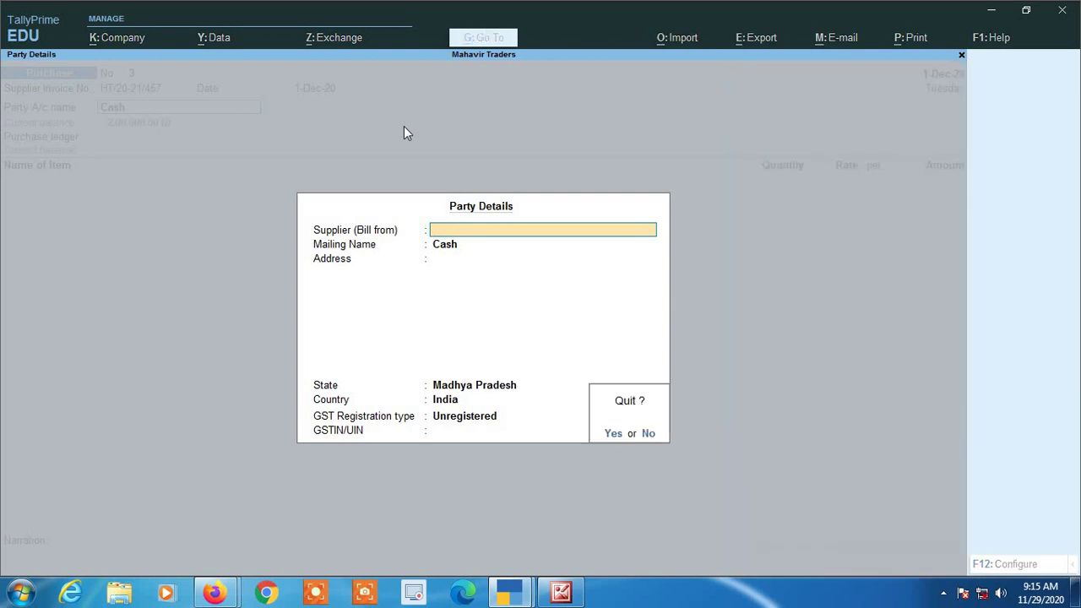
pyautogui.press('y')
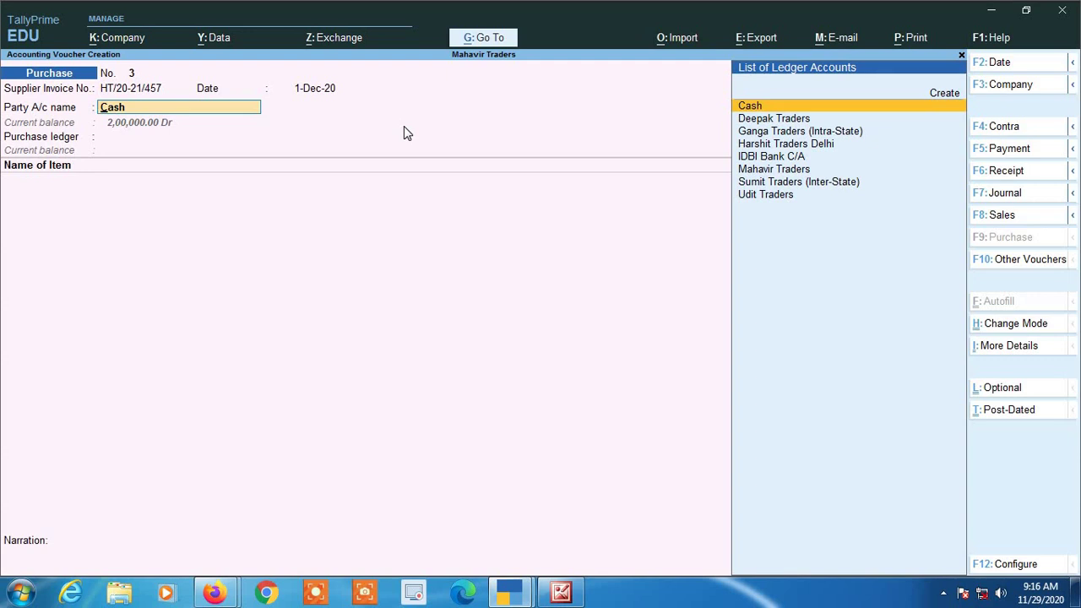
# - Check that Provide Supplier details is set to Yes in the voucher configuration, and accept the configuration
pyautogui.click(1023, 566)
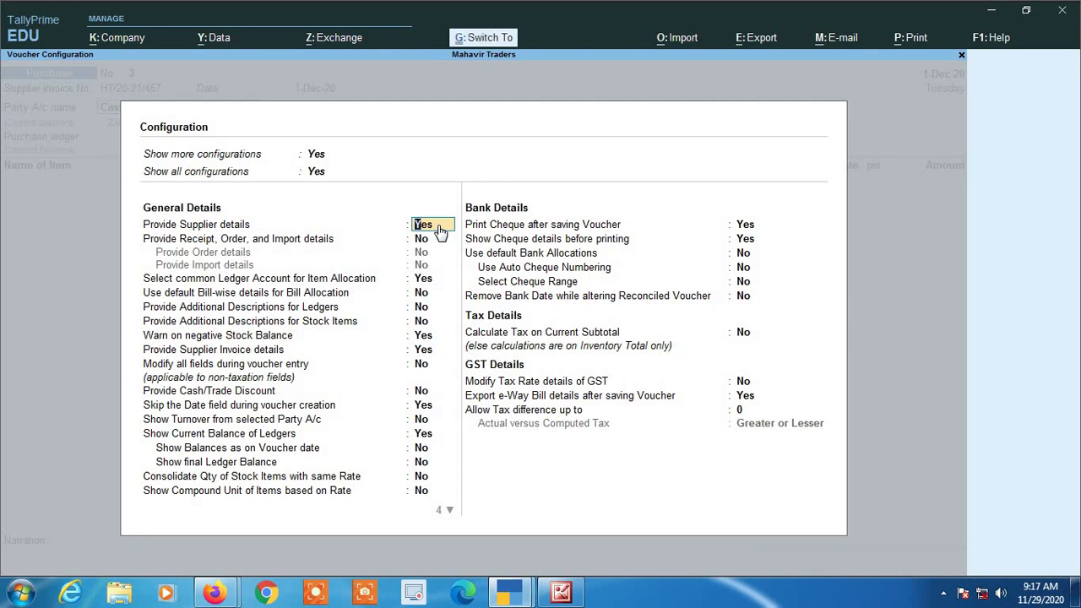
pyautogui.hotkey('ctrl', 'a')
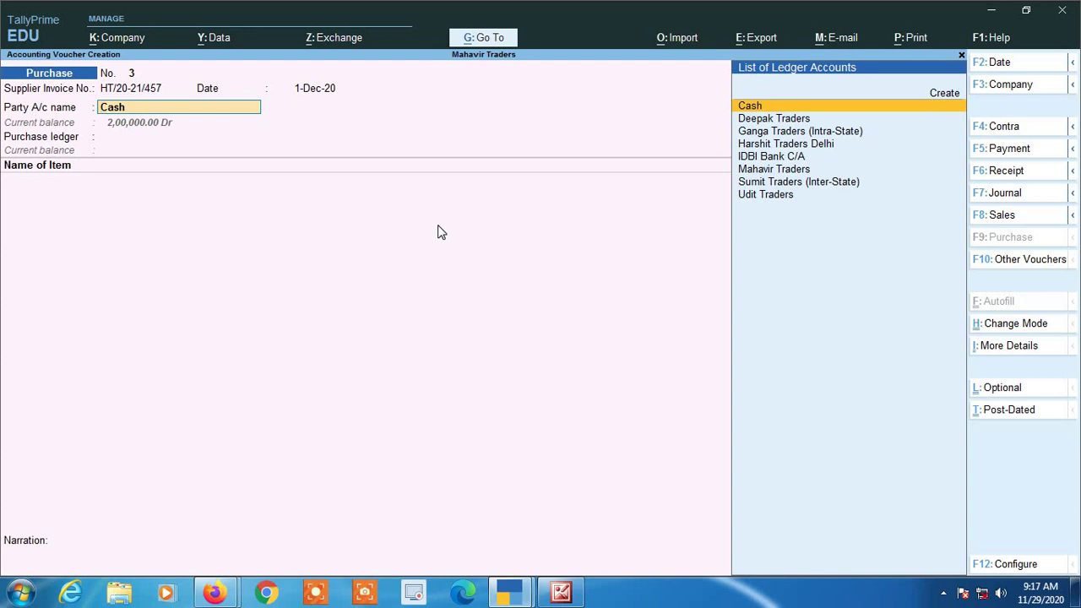
# - Reopen the party details for the Cash purchase and choose Harshit Traders Delhi as the supplier (bill from)
pyautogui.press('Return')
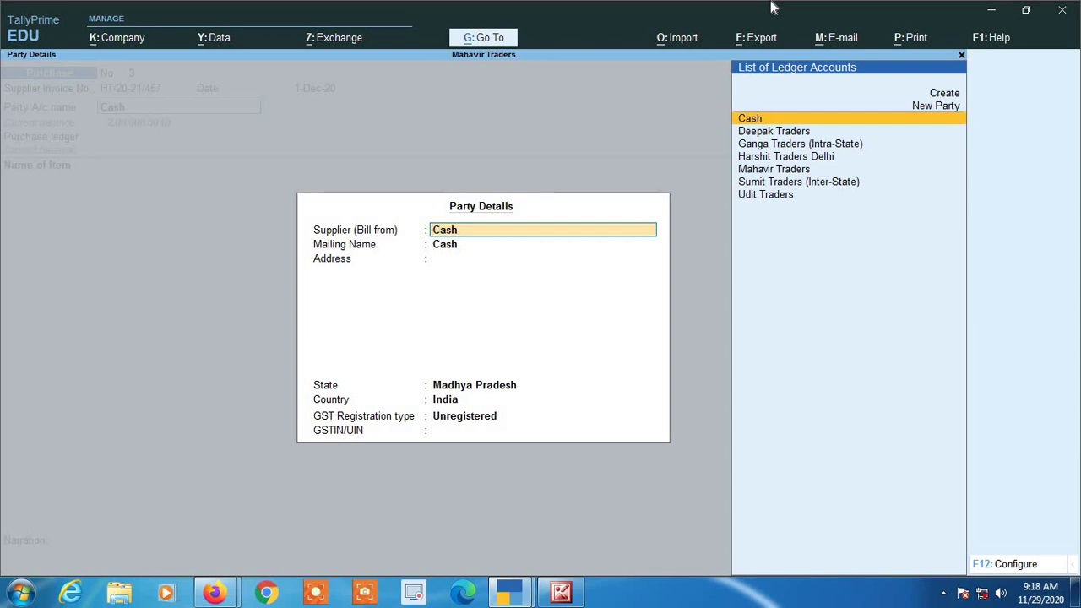
pyautogui.press('Down')
pyautogui.press('Down')
pyautogui.press('Down')
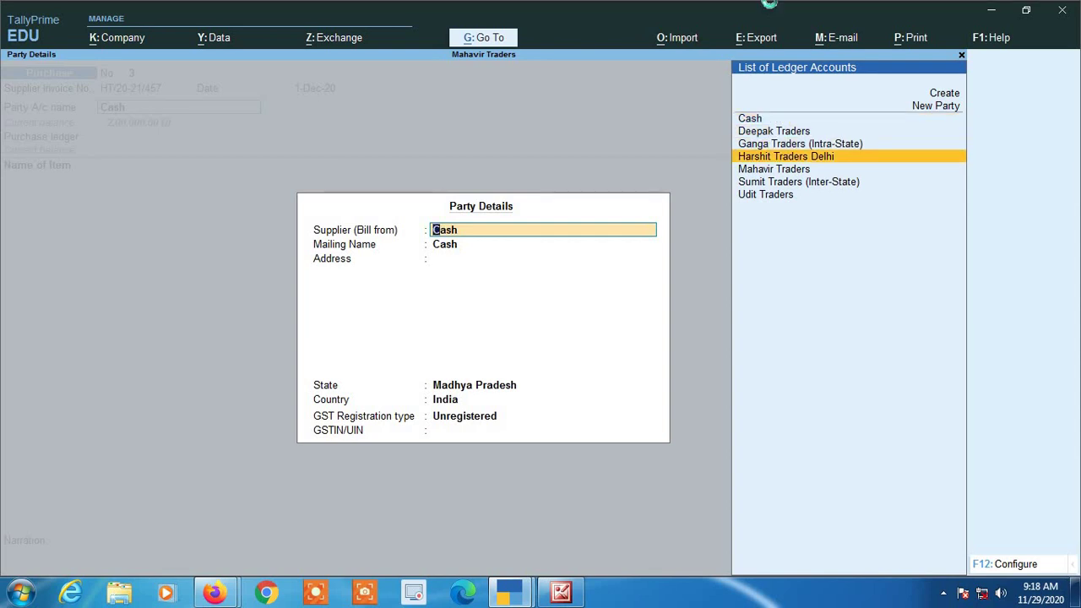
pyautogui.press('Return')
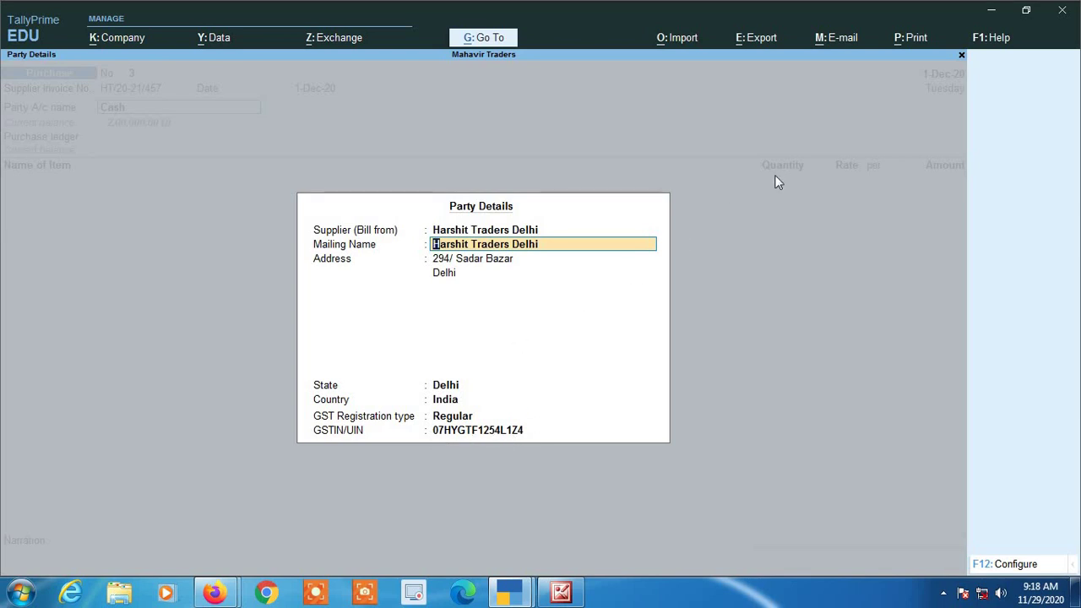
# - Accept the supplier's filled-in mailing name, address, state, country, Regular GST registration type and GSTIN in the party details
pyautogui.press('Return')
pyautogui.press('Return')
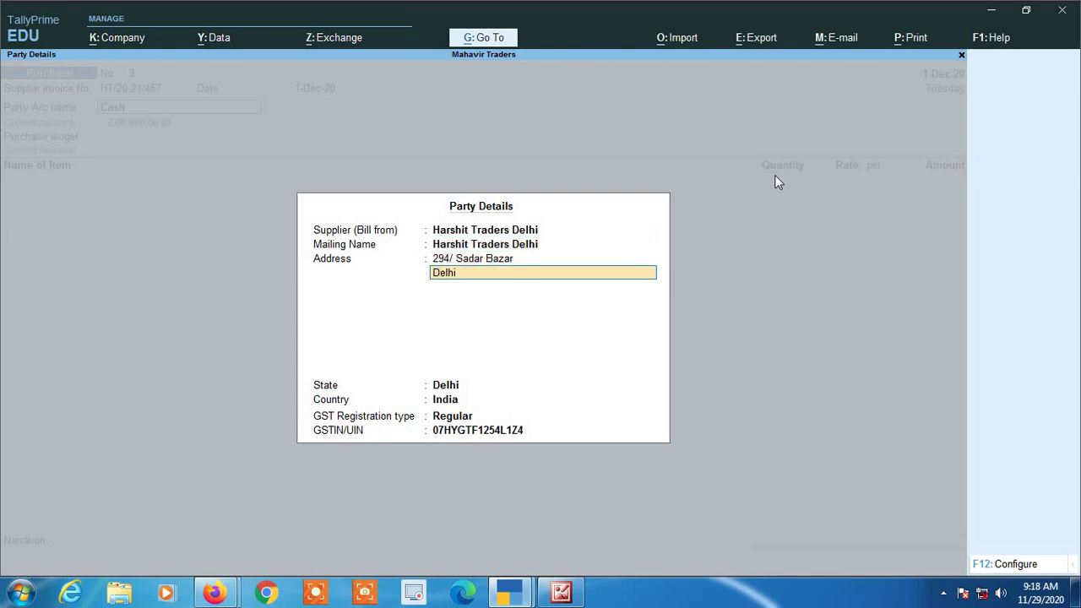
pyautogui.press('Return')
pyautogui.press('Return')
pyautogui.press('Return')
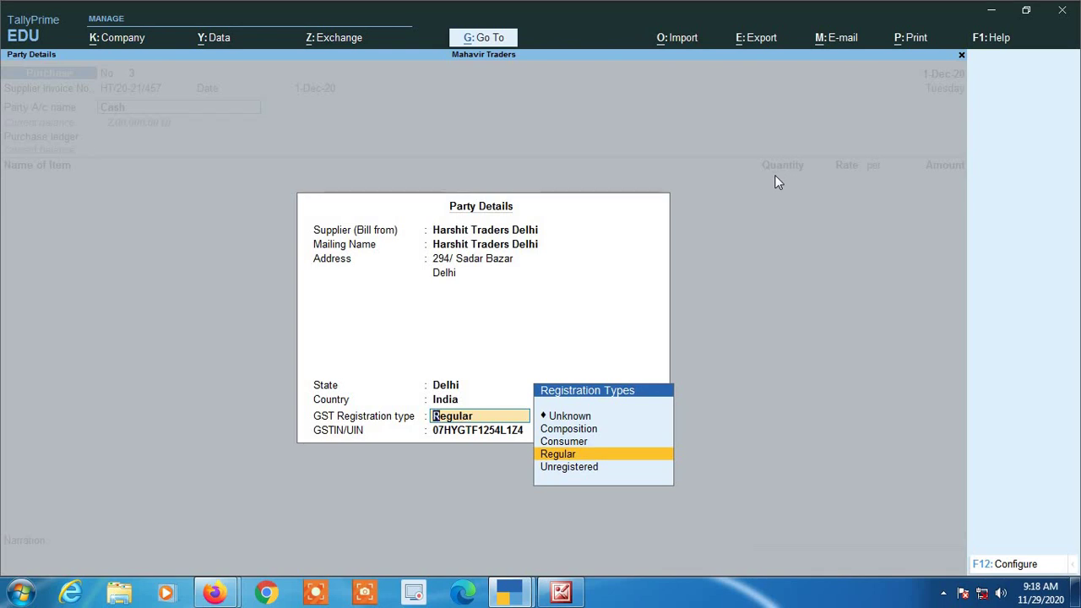
pyautogui.press('Return')
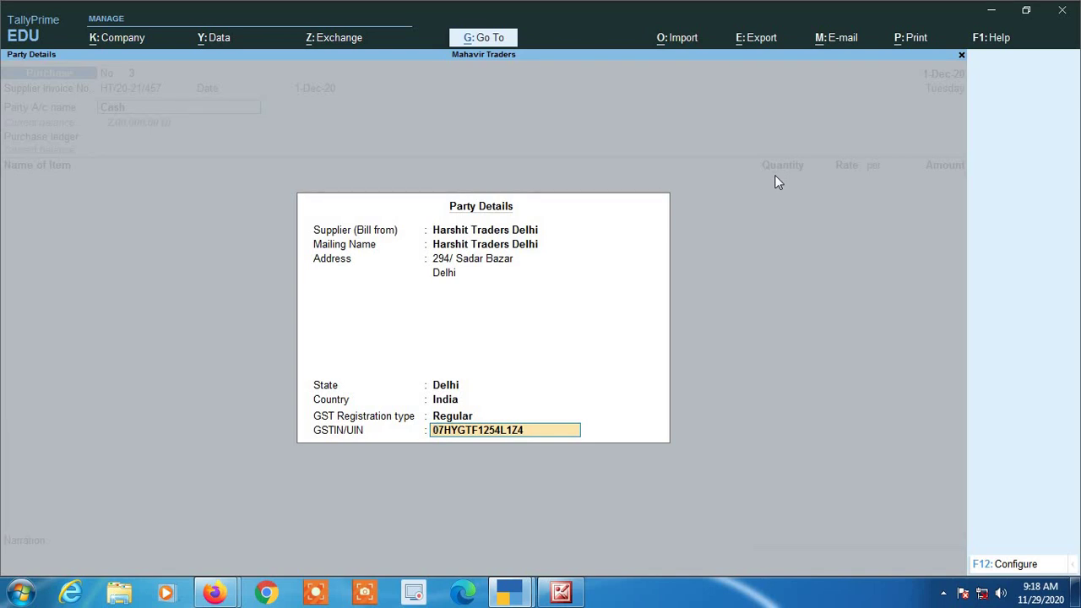
pyautogui.press('Return')
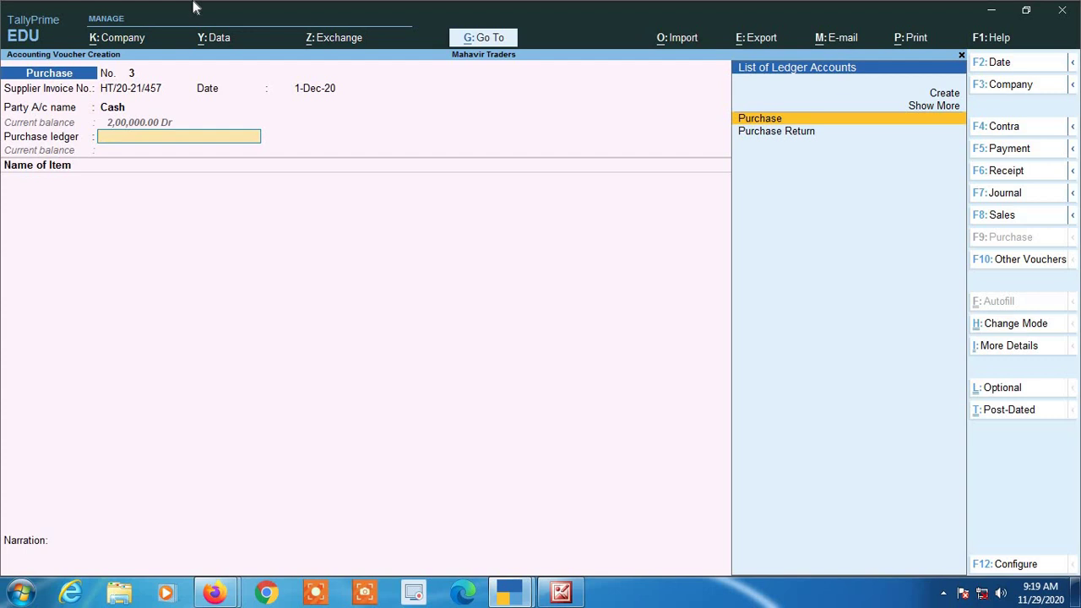
# - Choose Purchase as the purchase ledger and add the item Sugar @ 5% with a quantity of 500 kgs. at a rate of 40.00
pyautogui.press('Return')
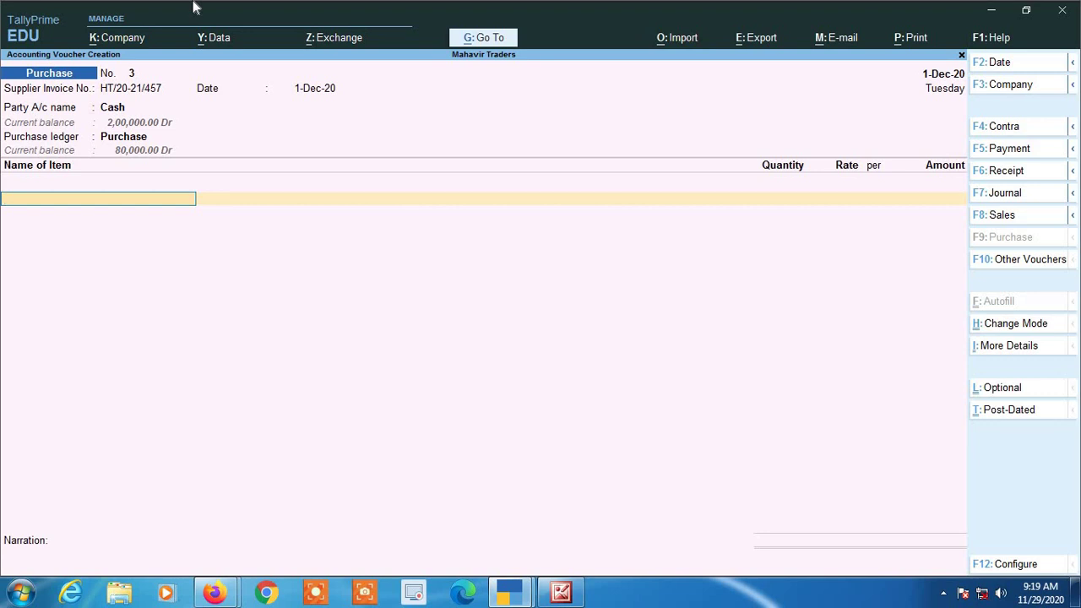
pyautogui.write('SUG')
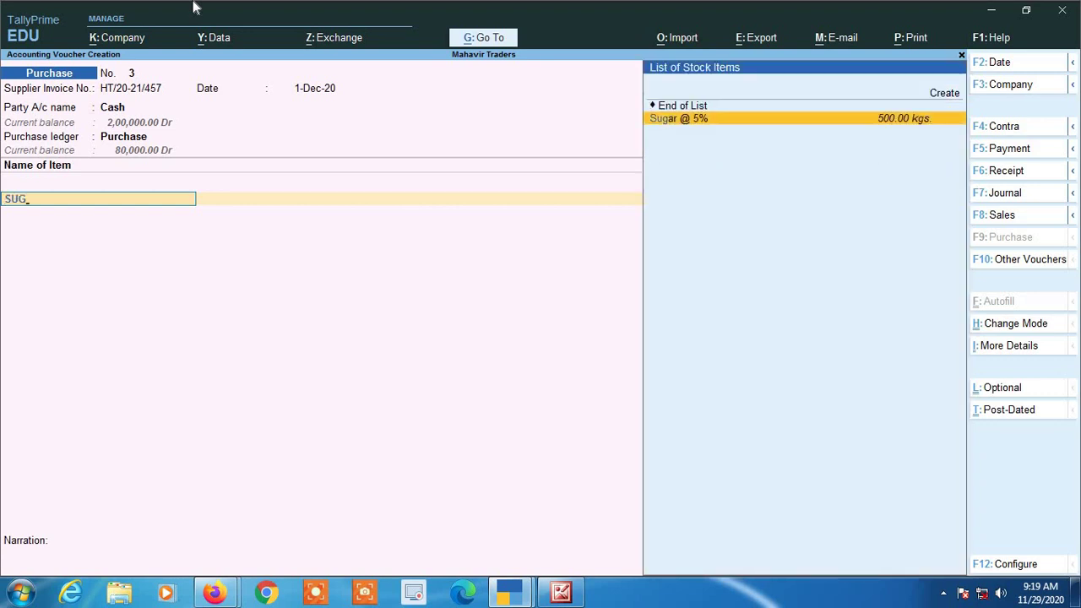
pyautogui.press('Return')
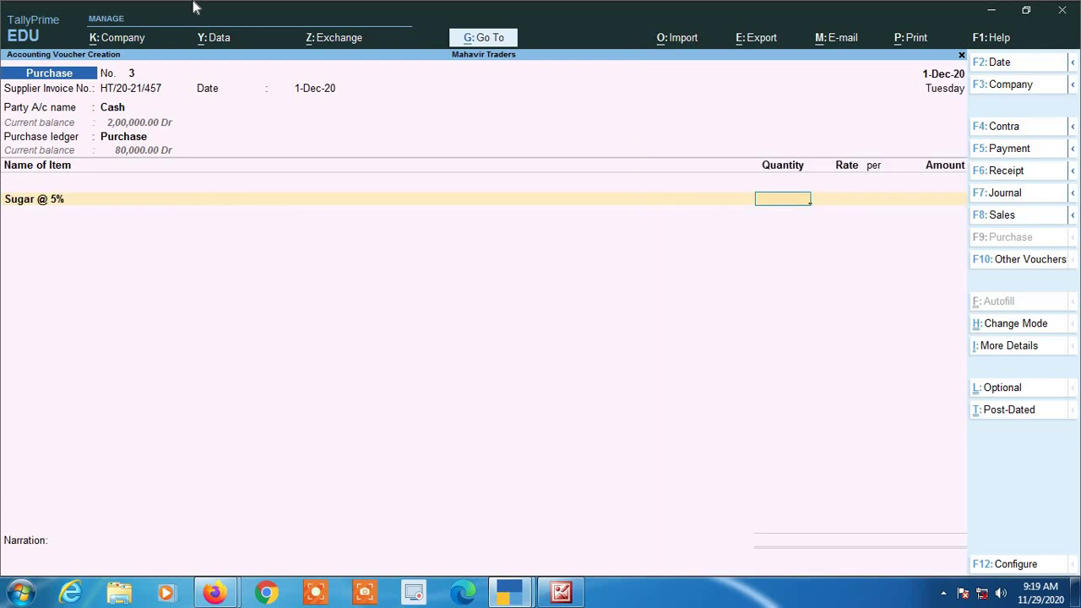
pyautogui.write('500')
pyautogui.press('Return')
pyautogui.press('Return')
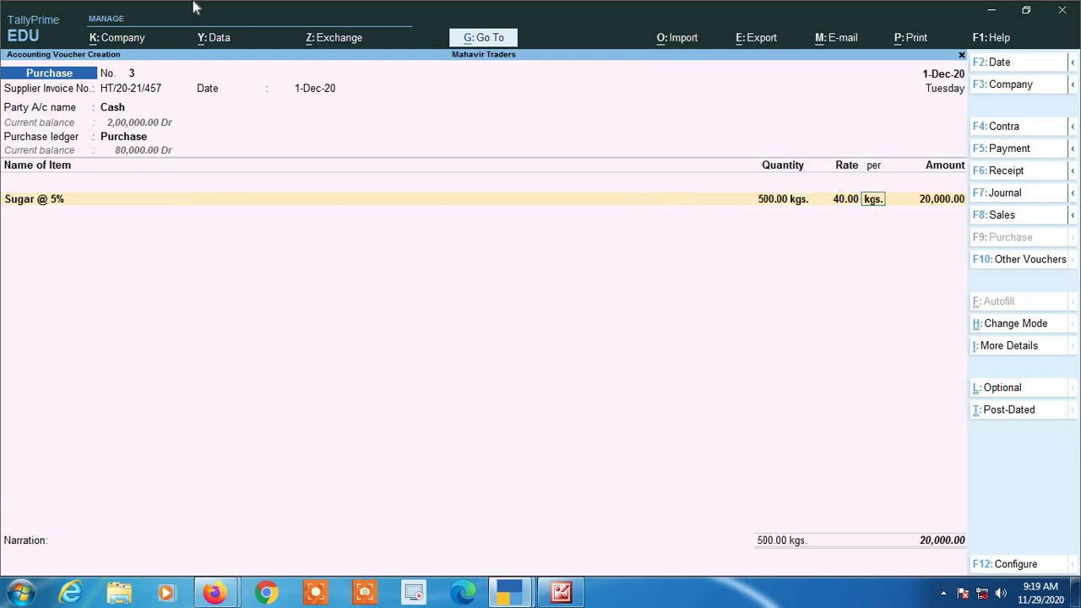
pyautogui.press('Return')
pyautogui.press('Return')
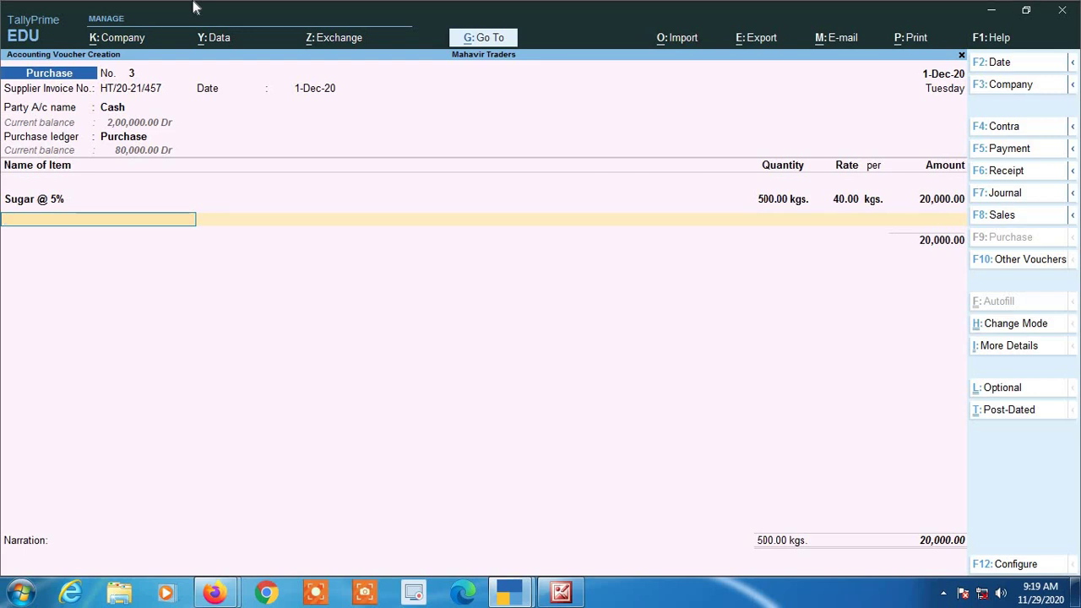
# - Add the item Almonds @ 12% to the purchase voucher with a quantity of 100 kgs. at a rate of 200.00
pyautogui.write('AL')
pyautogui.press('Return')
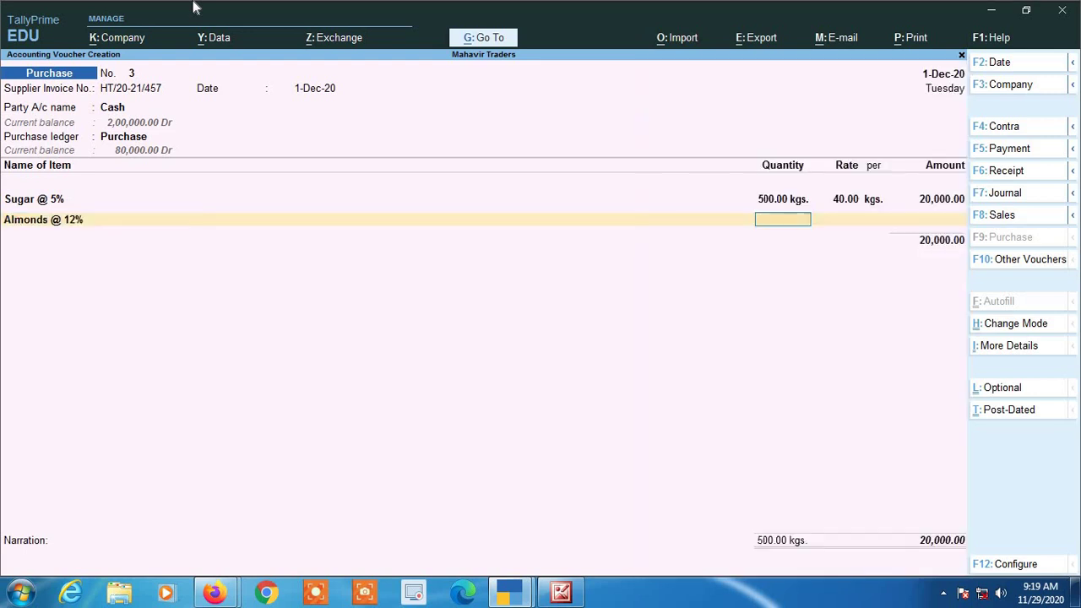
pyautogui.write('100')
pyautogui.press('Return')
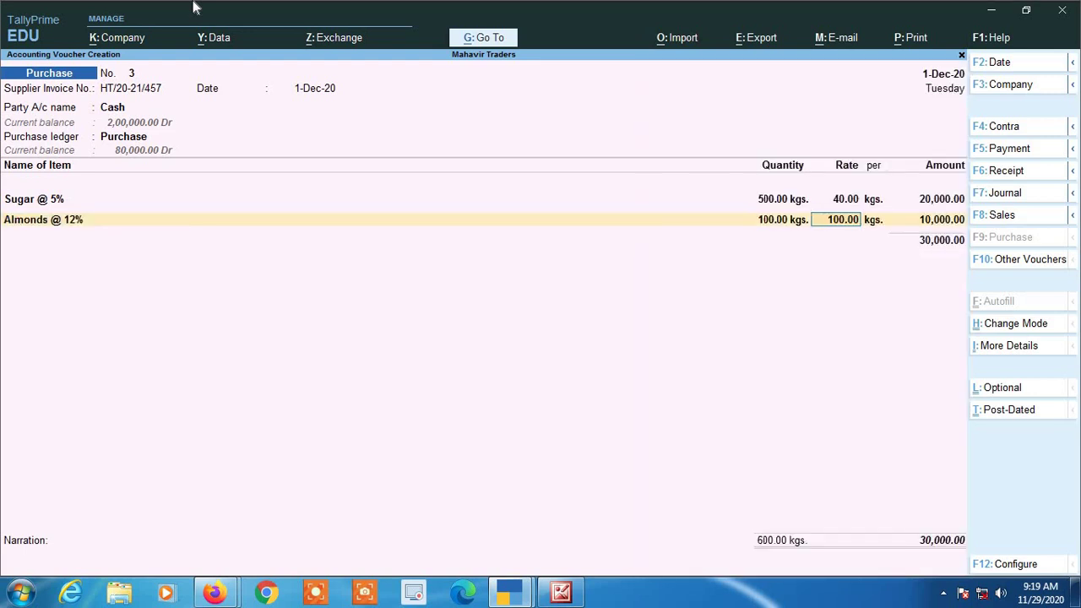
pyautogui.write('220')
pyautogui.press('BackSpace')
pyautogui.press('BackSpace')
pyautogui.write('00')
pyautogui.press('Return')
pyautogui.press('Return')
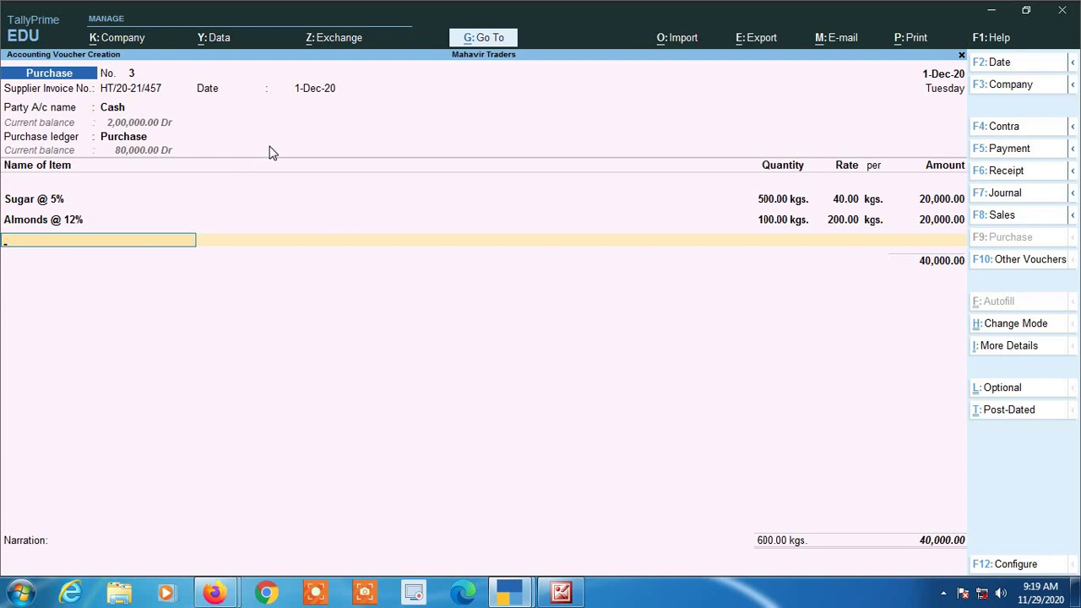
pyautogui.press('space')
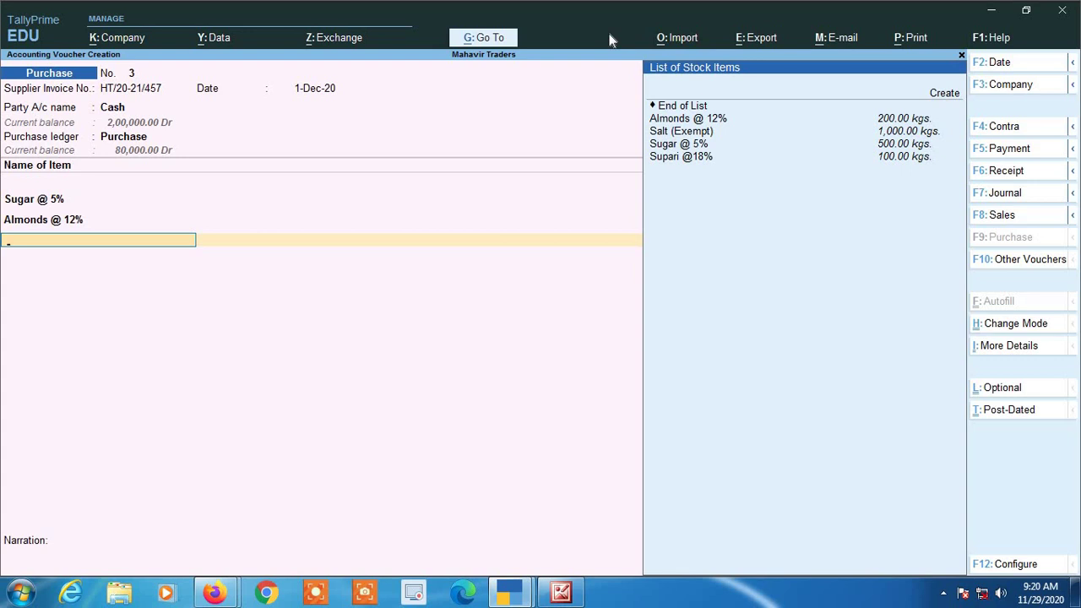
pyautogui.write('I')
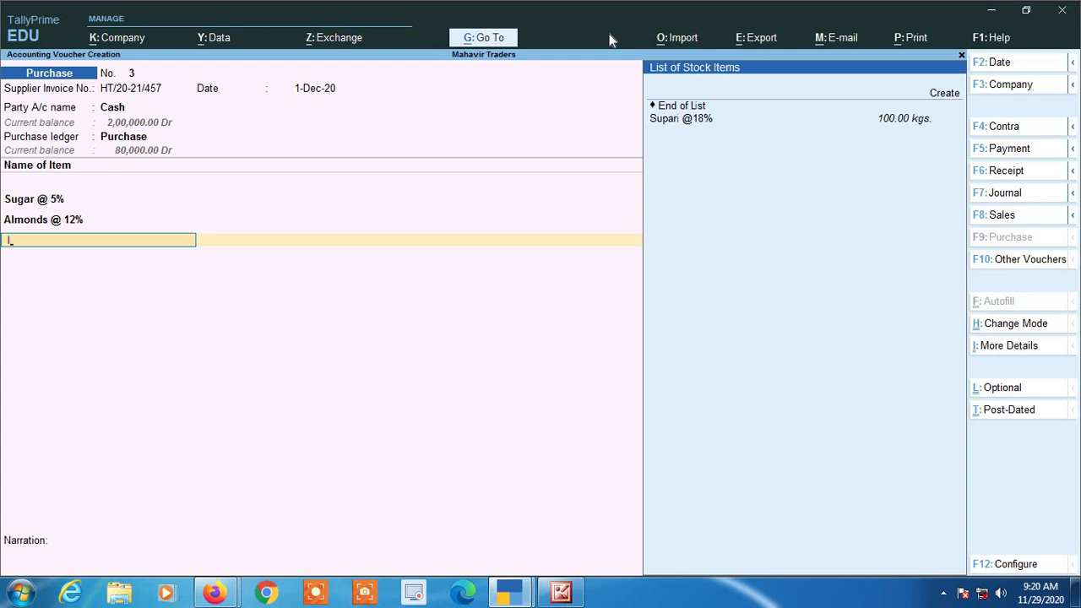
pyautogui.press('Return')
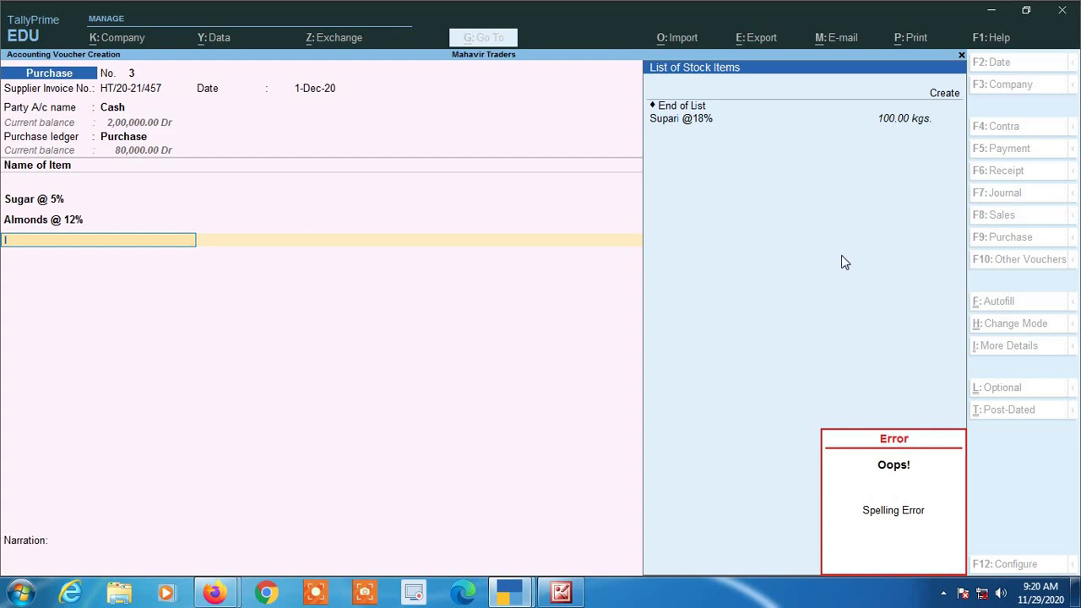
pyautogui.press('Escape')
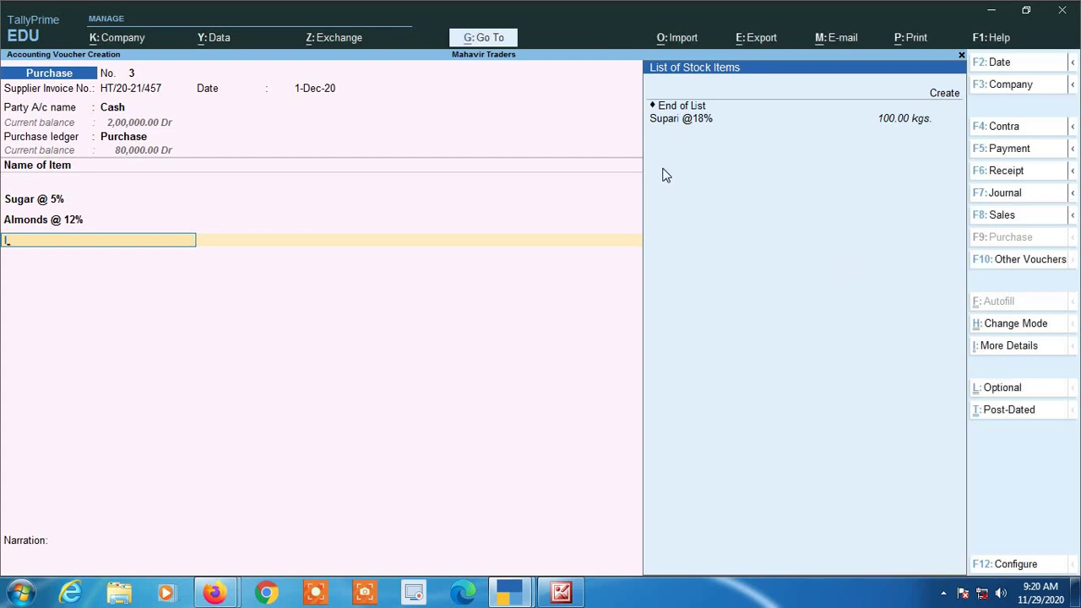
pyautogui.press('BackSpace')
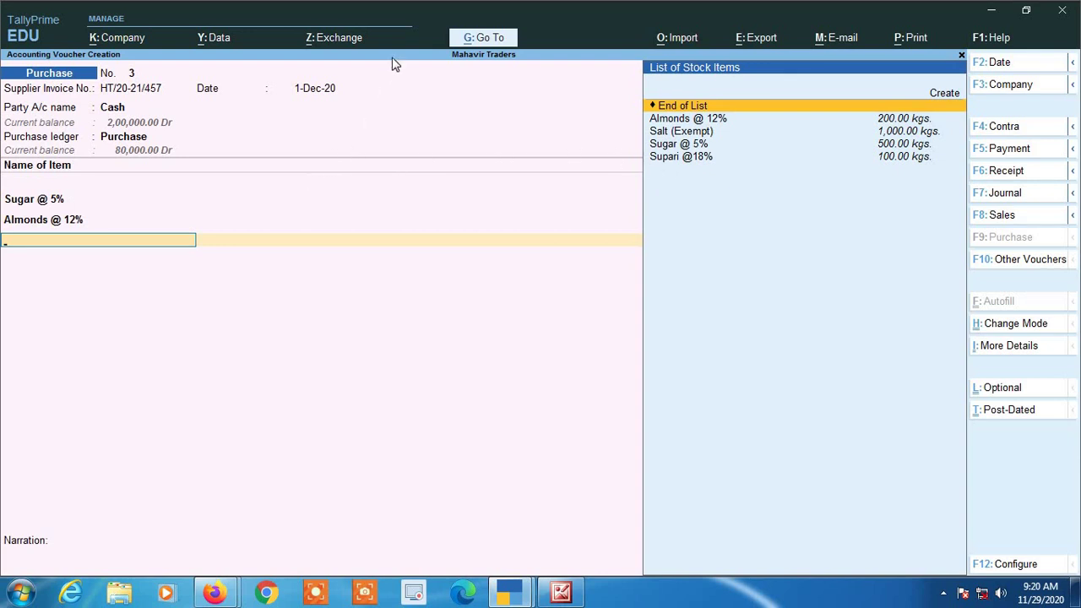
# - End the item list and add the IGST ledger with its calculated tax amount below the items
pyautogui.press('Return')
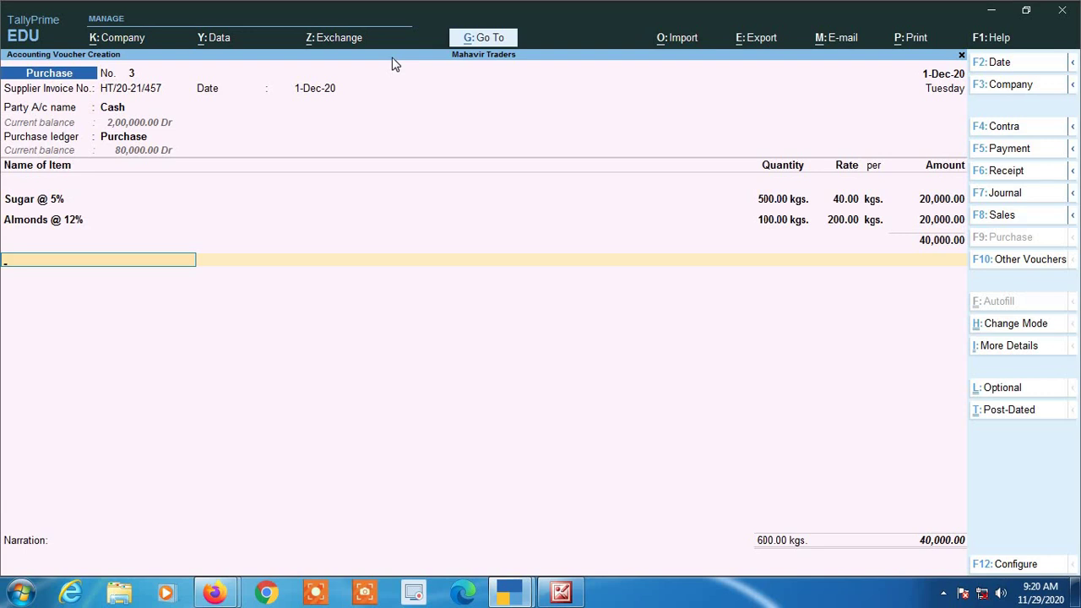
pyautogui.press('Return')
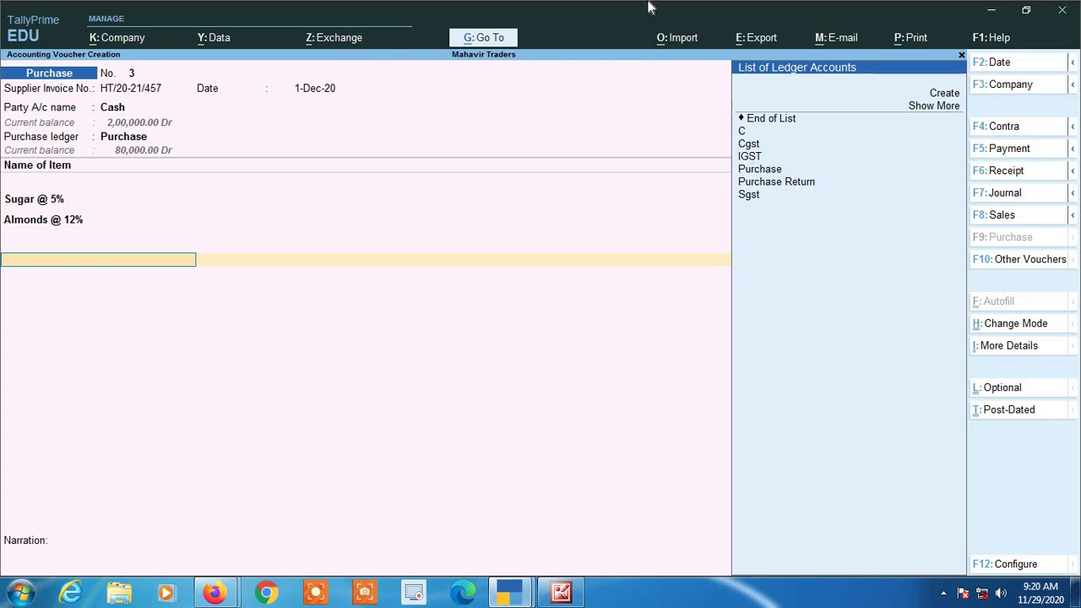
pyautogui.press('Down')
pyautogui.press('Down')
pyautogui.press('Down')
pyautogui.press('Down')
pyautogui.press('Down')
pyautogui.press('Down')
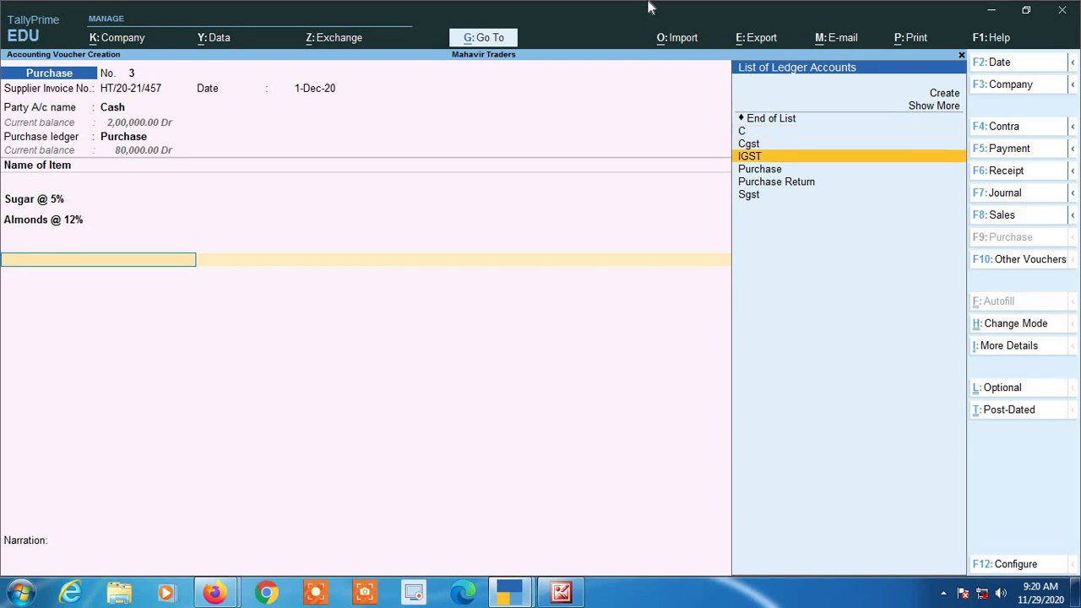
pyautogui.press('Return')
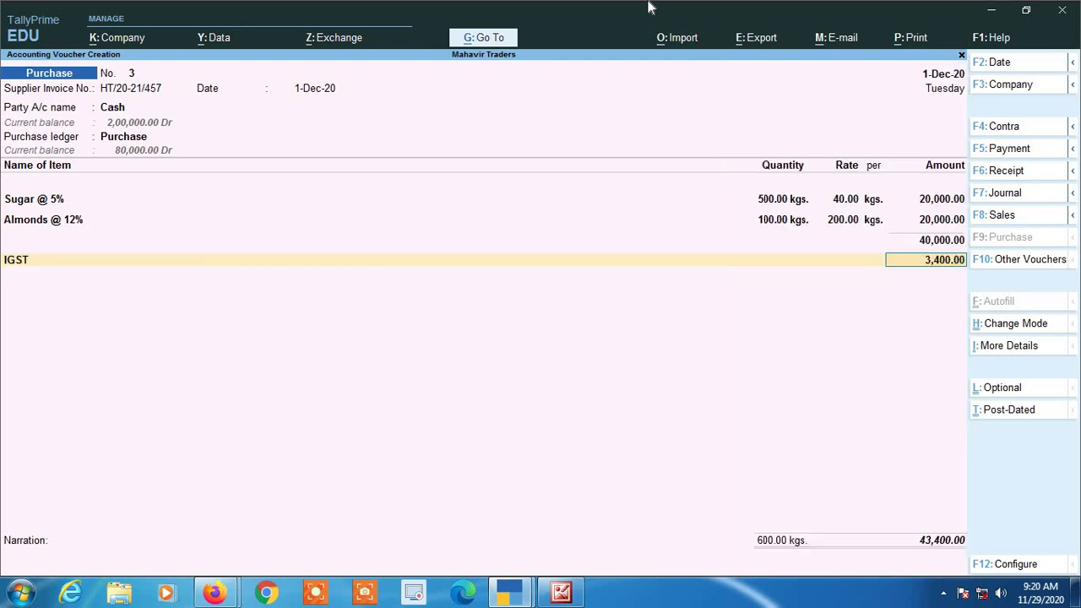
pyautogui.press('Return')
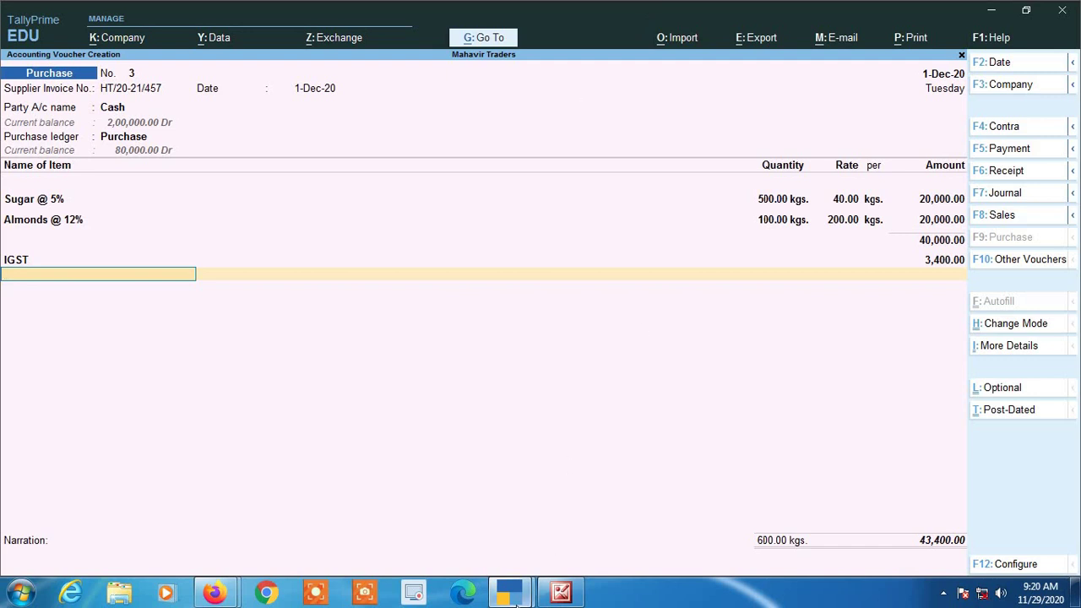
# - Check the voucher's items, IGST and total against the Harshit Traders tax invoice in the other TallyPrime window
pyautogui.moveTo(516, 605)
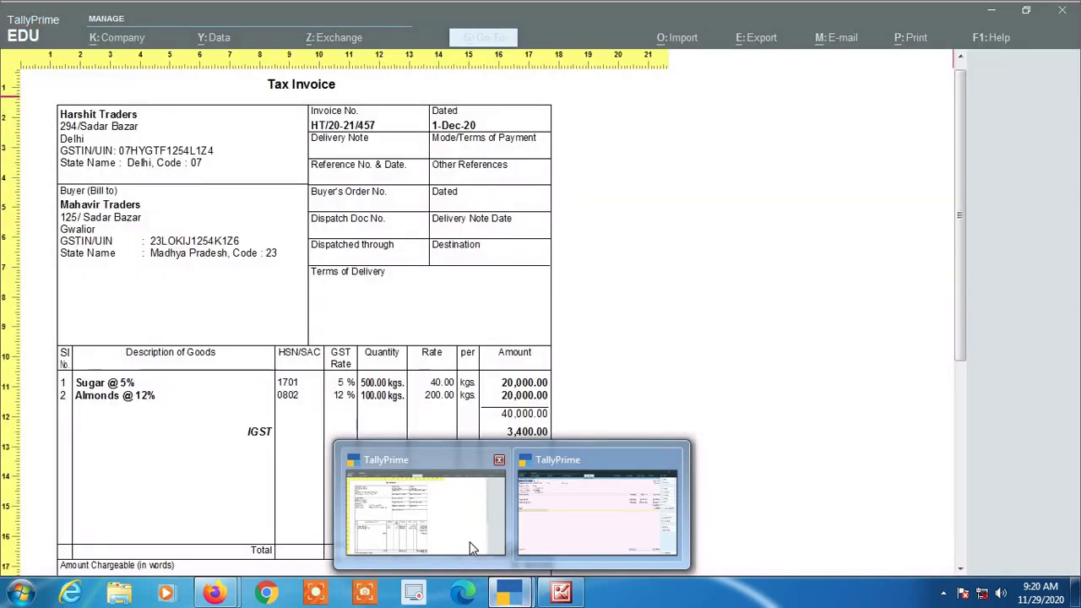
pyautogui.click(471, 549)
pyautogui.scroll(-1, 446, 370)
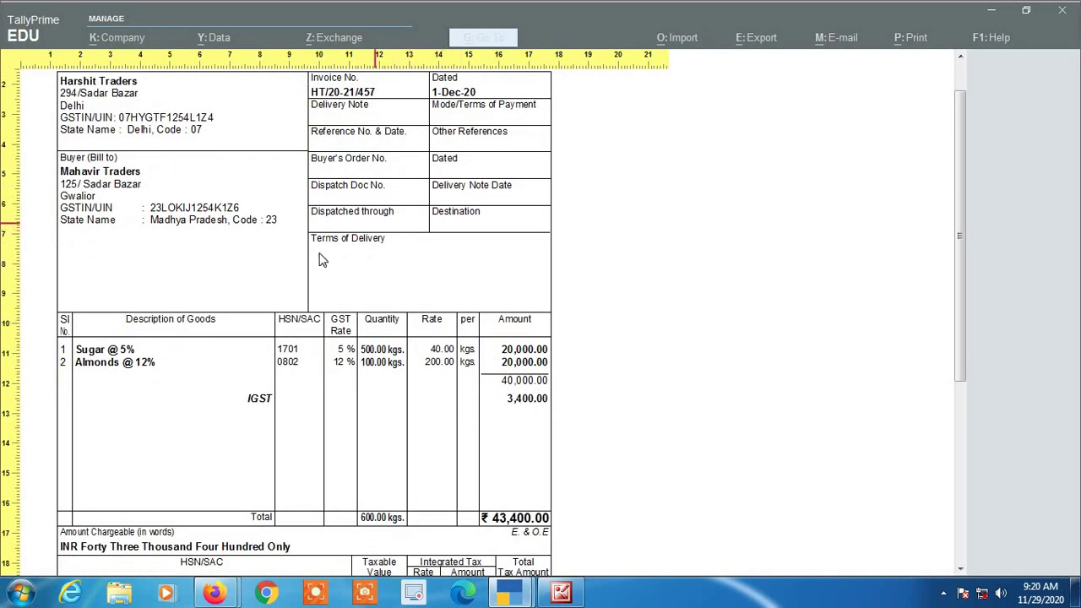
pyautogui.click(992, 15)
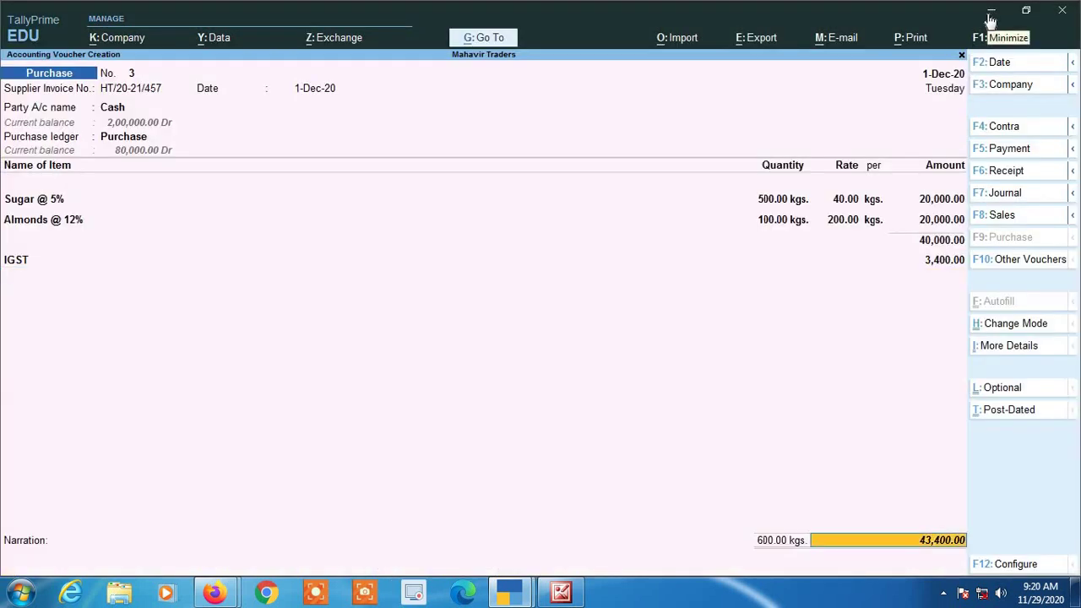
# - Leave the narration blank, save the purchase voucher and exit voucher creation to the Gateway of Tally
pyautogui.press('Return')
pyautogui.press('Return')
pyautogui.press('Return')
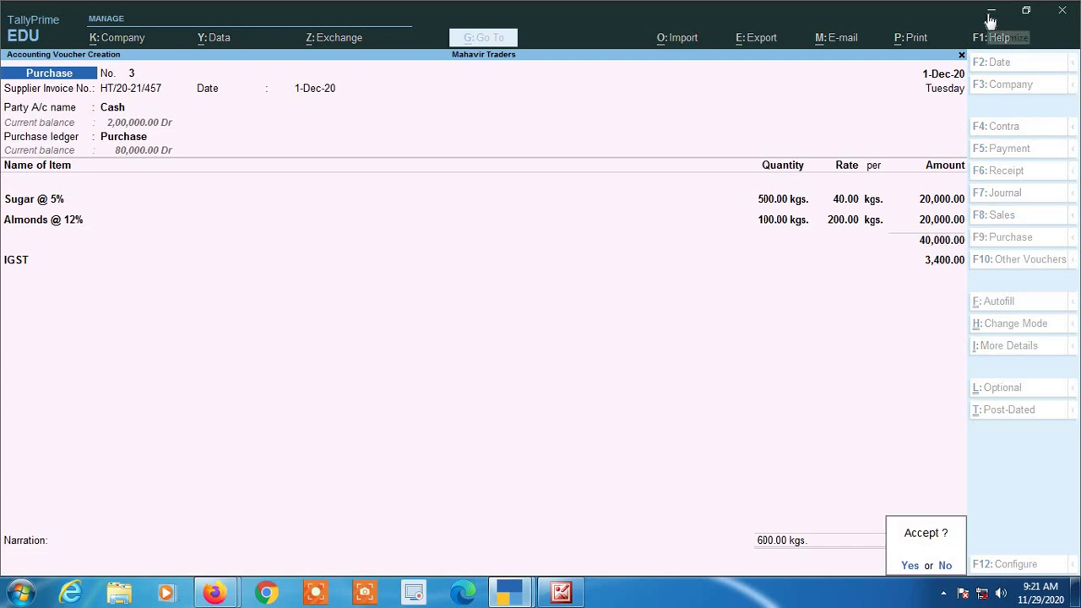
pyautogui.press('Return')
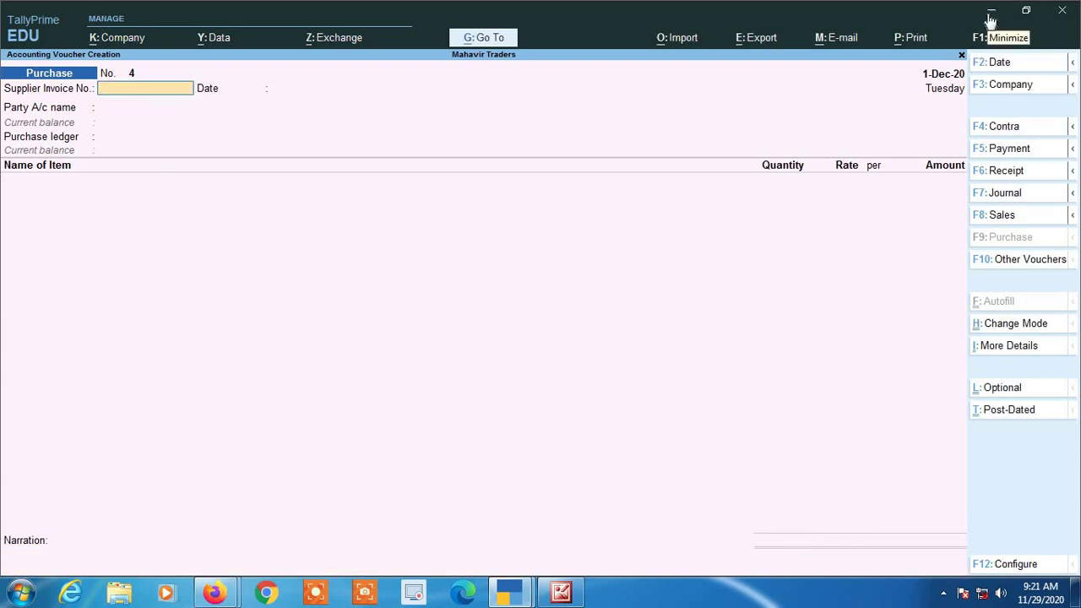
pyautogui.press('Escape')
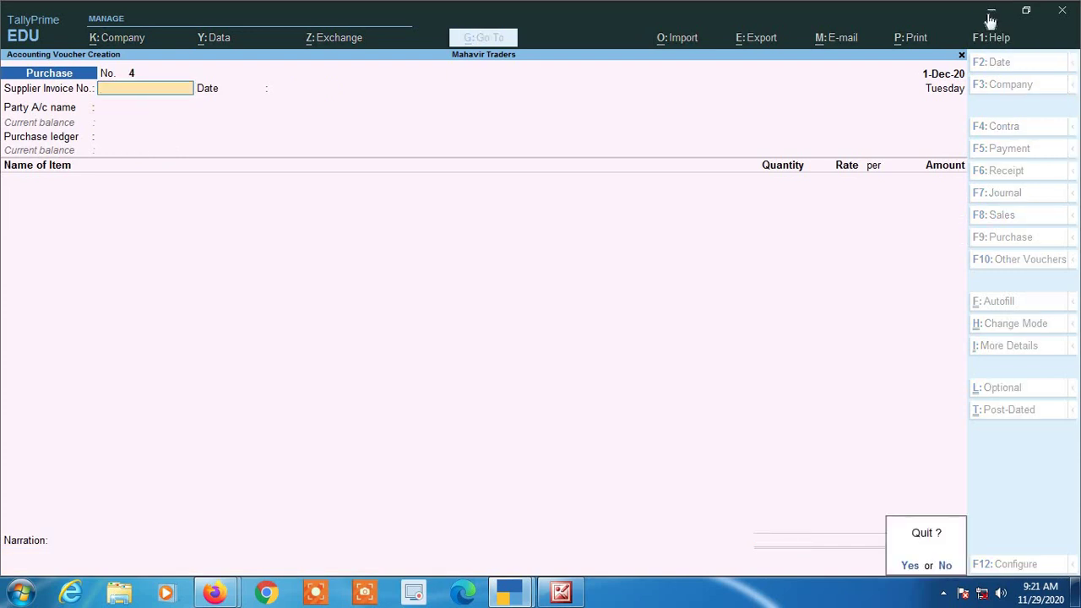
pyautogui.press('Return')
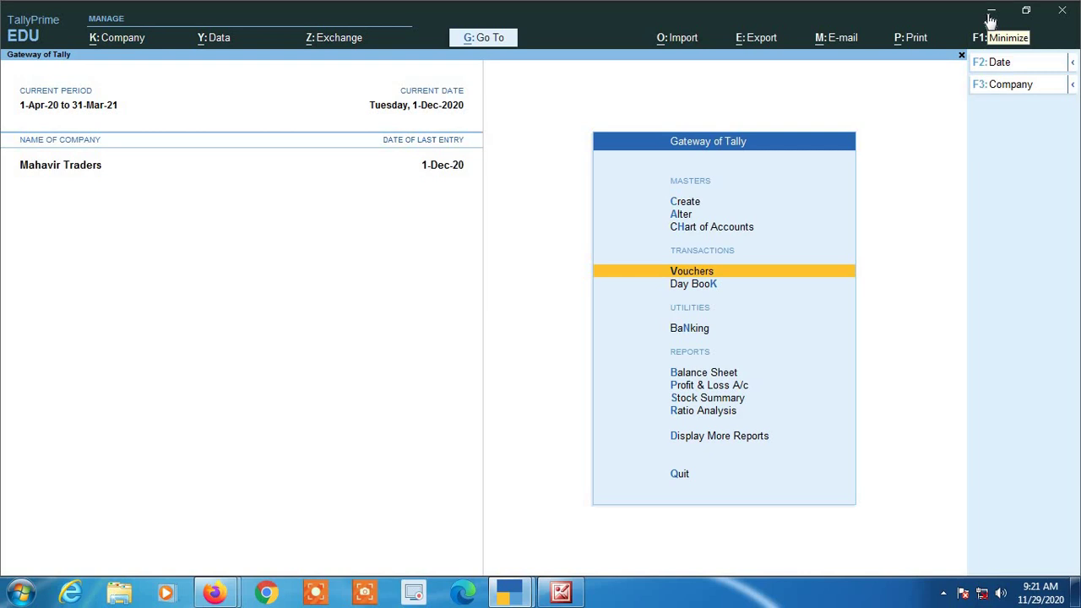
# - Display the Harshit Traders Delhi ledger from the account books
pyautogui.press('Down')
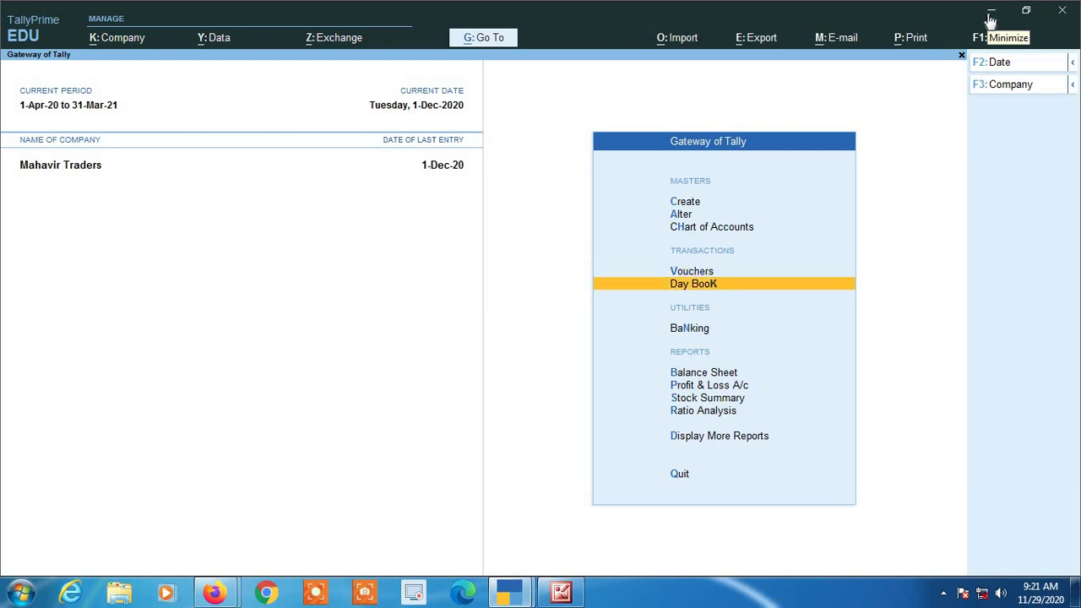
pyautogui.press('Down')
pyautogui.press('Down')
pyautogui.press('Down')
pyautogui.press('Down')
pyautogui.press('Down')
pyautogui.press('Down')
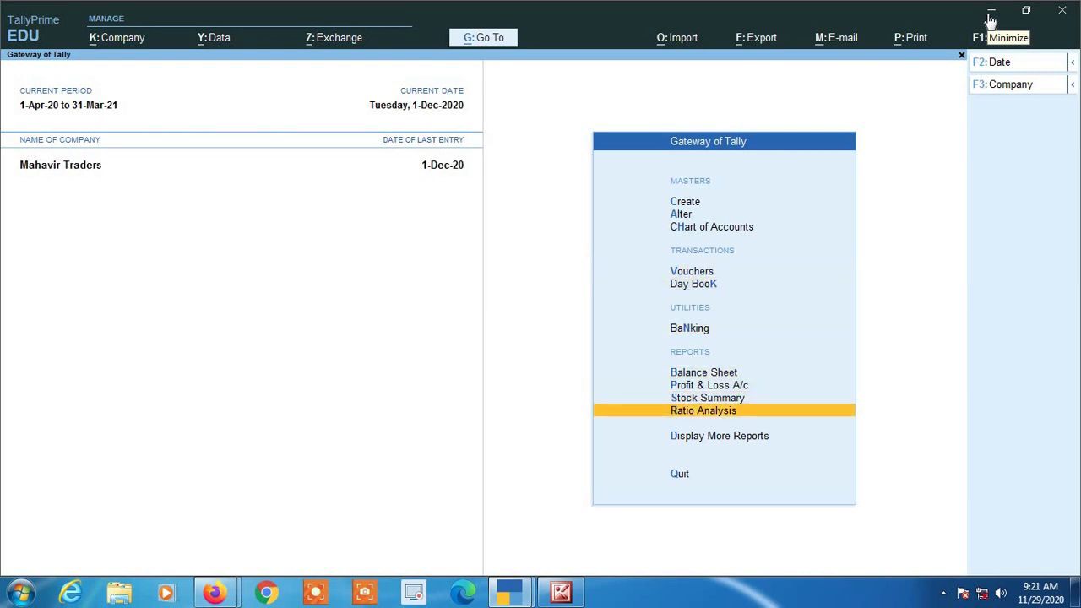
pyautogui.press('Return')
pyautogui.press('Down')
pyautogui.press('Down')
pyautogui.press('Down')
pyautogui.press('Down')
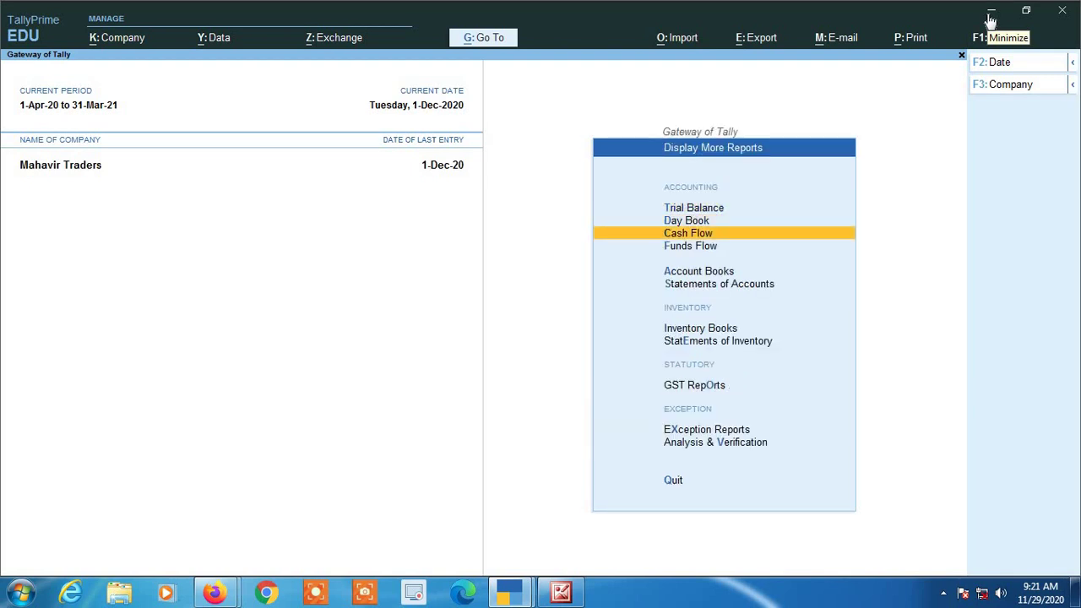
pyautogui.press('Return')
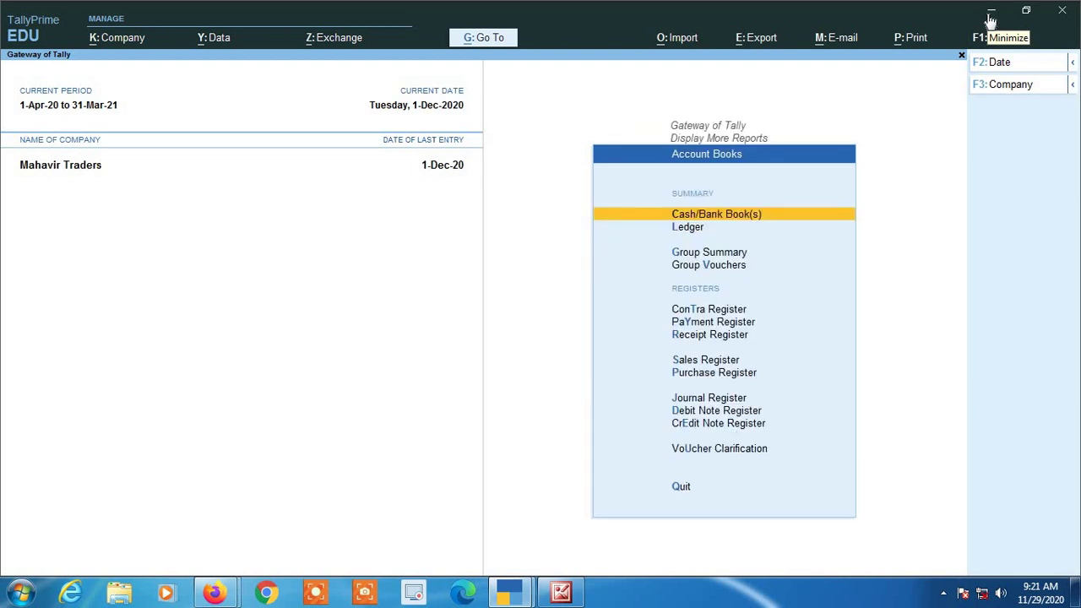
pyautogui.press('Down')
pyautogui.press('Return')
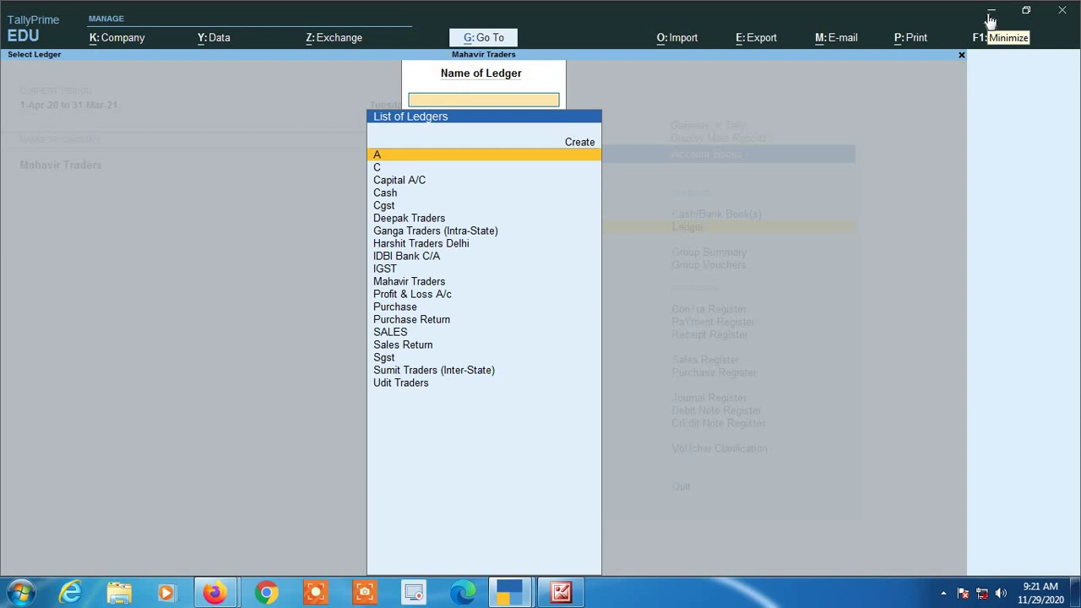
pyautogui.write('HAR')
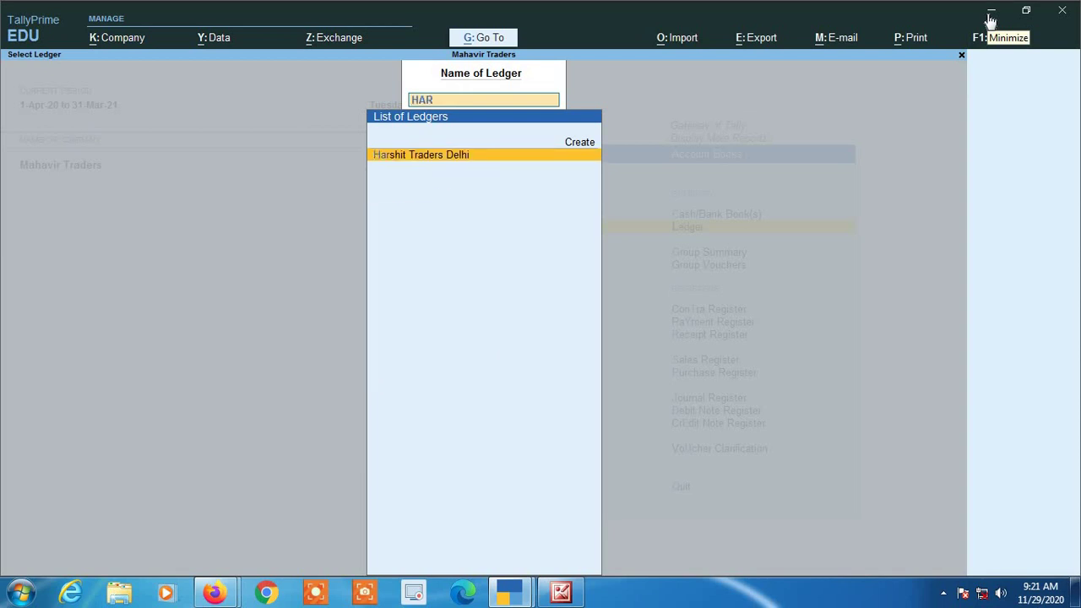
pyautogui.press('Return')
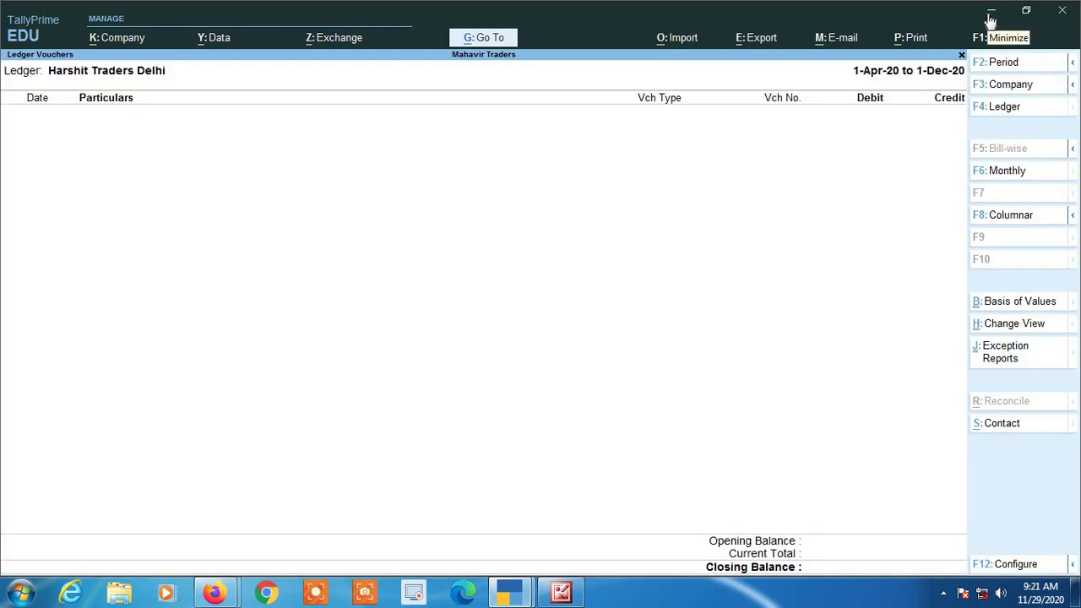
# - View the supplier's ledger vouchers for the period 1-4-2020 to 31-3-21, and return to the Gateway of Tally
pyautogui.hotkey('alt', 'F2')
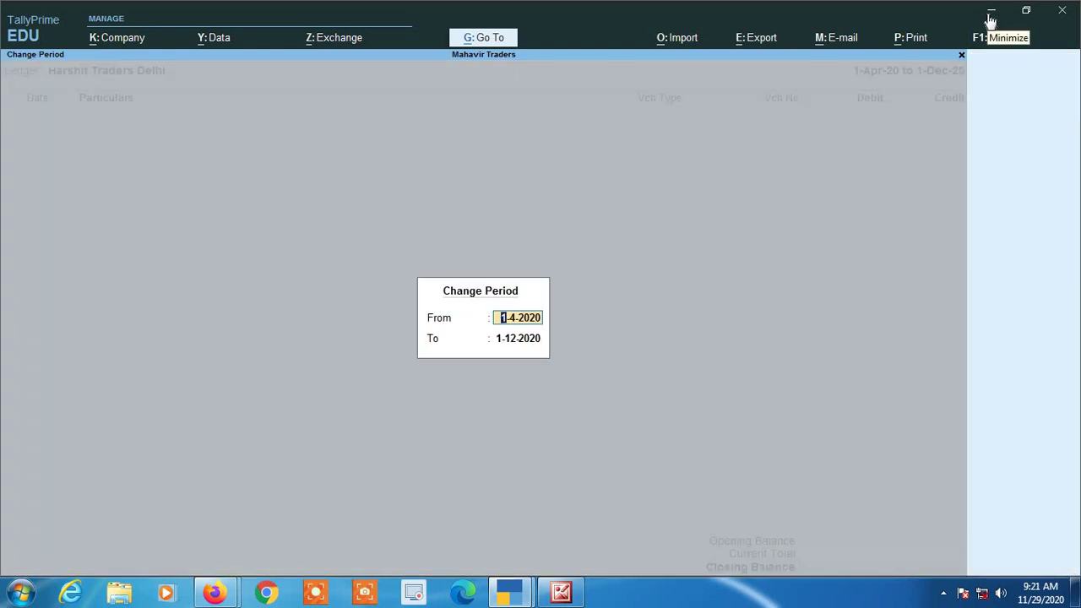
pyautogui.write('31')
pyautogui.press('BackSpace')
pyautogui.press('BackSpace')
pyautogui.write('1-4-2020')
pyautogui.press('Return')
pyautogui.write('31')
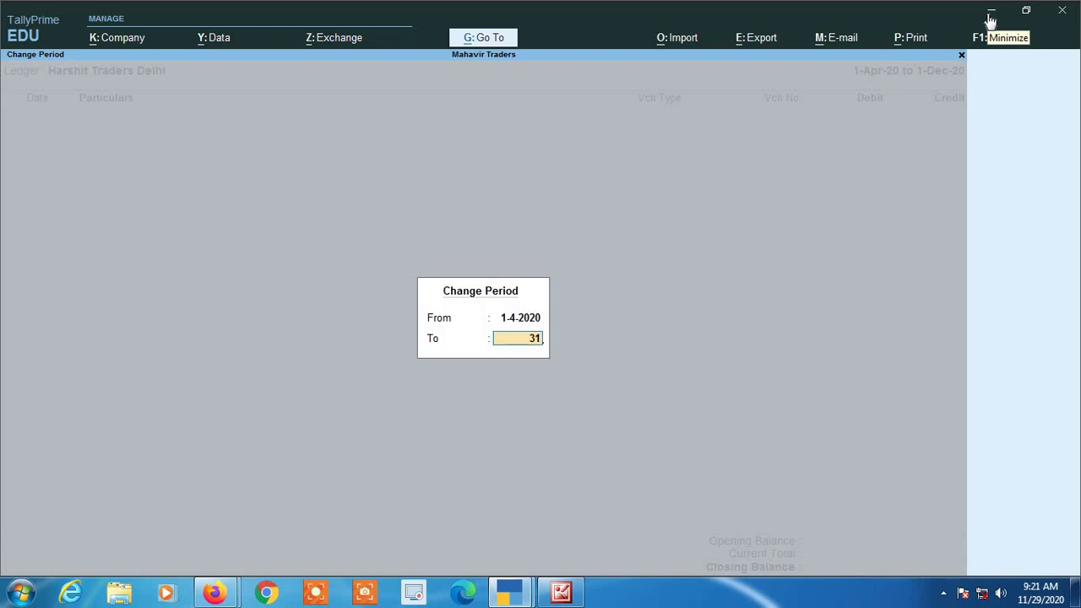
pyautogui.write('-3-21')
pyautogui.press('Return')
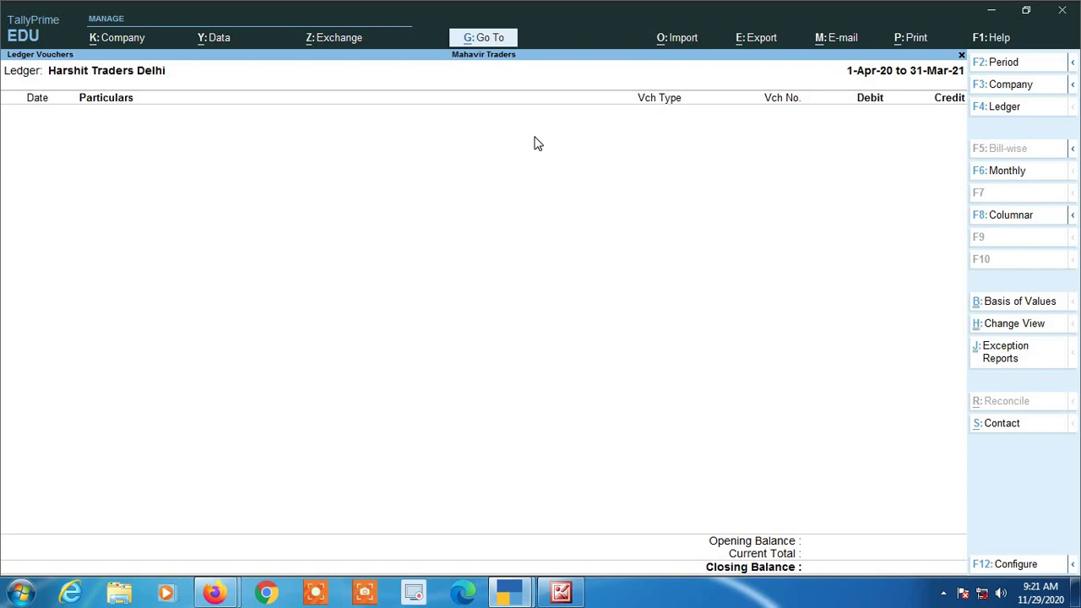
pyautogui.press('Escape')
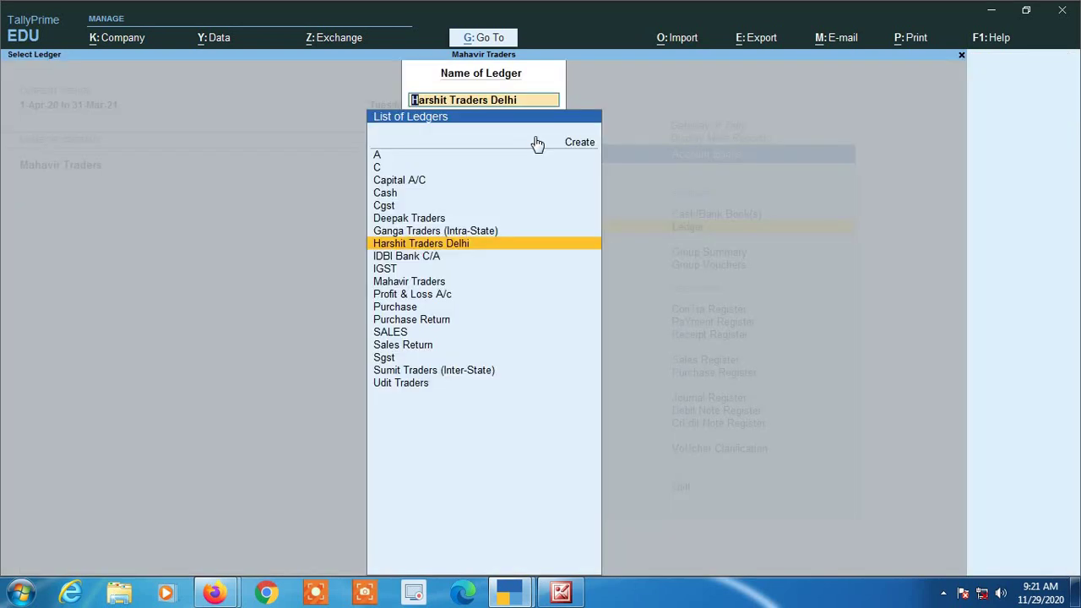
pyautogui.press('Escape')
pyautogui.press('Escape')
pyautogui.press('Escape')
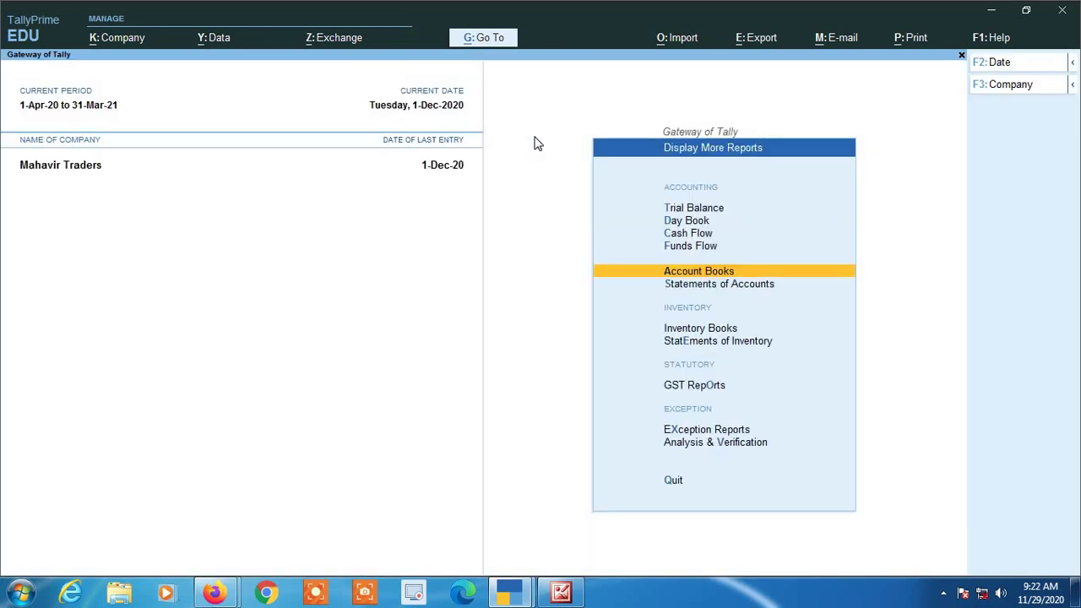
pyautogui.press('Escape')
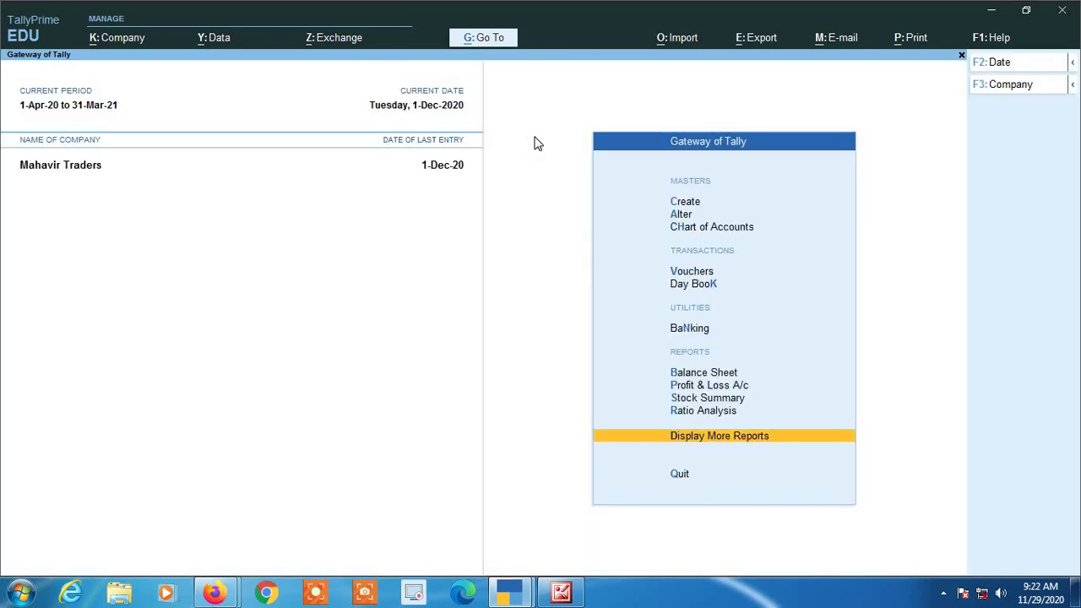
# - Open the GSTR-3B report from the GST reports
pyautogui.press('Return')
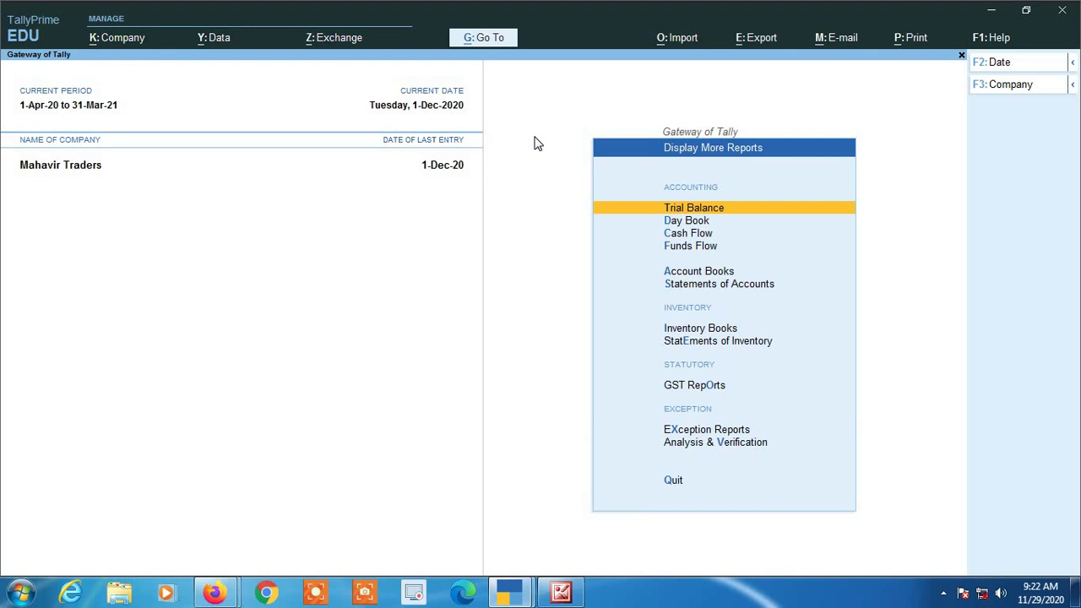
pyautogui.press('Down')
pyautogui.press('Down')
pyautogui.press('Down')
pyautogui.press('Down')
pyautogui.press('Down')
pyautogui.press('Down')
pyautogui.press('Down')
pyautogui.press('Down')
pyautogui.press('Down')
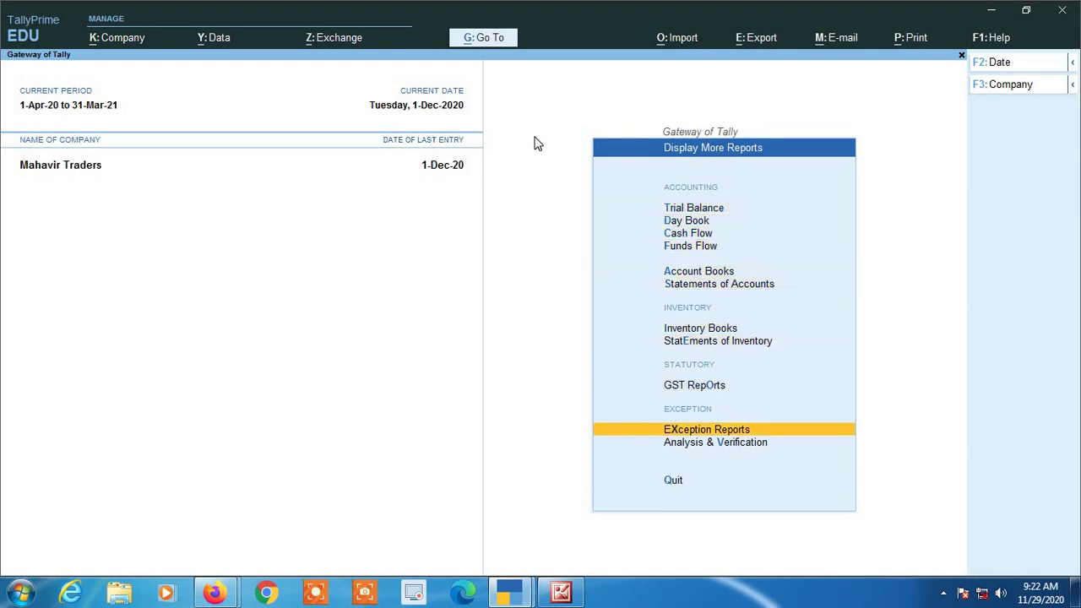
pyautogui.press('Up')
pyautogui.press('Return')
pyautogui.press('Down')
pyautogui.press('Down')
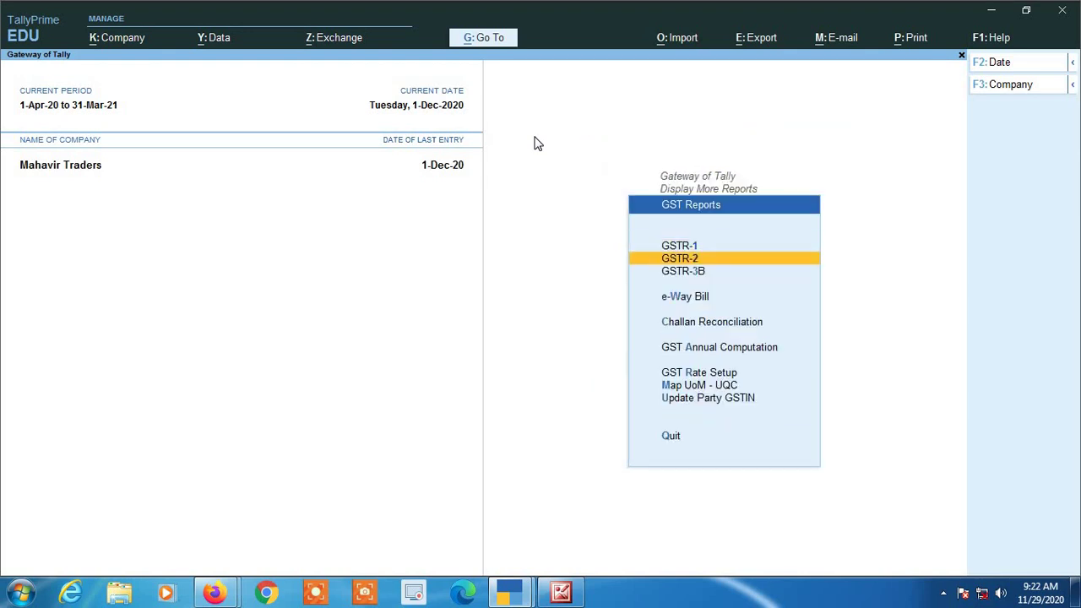
pyautogui.press('Return')
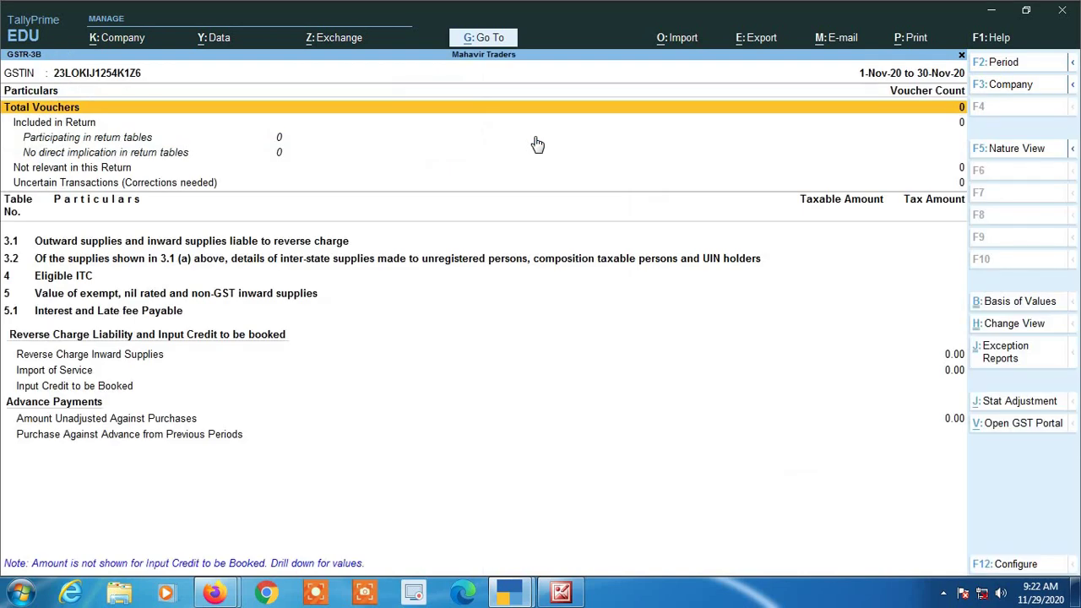
# - Set the GSTR-3B report period from 1-12-2020 to 31-12-2020
pyautogui.press('F2')
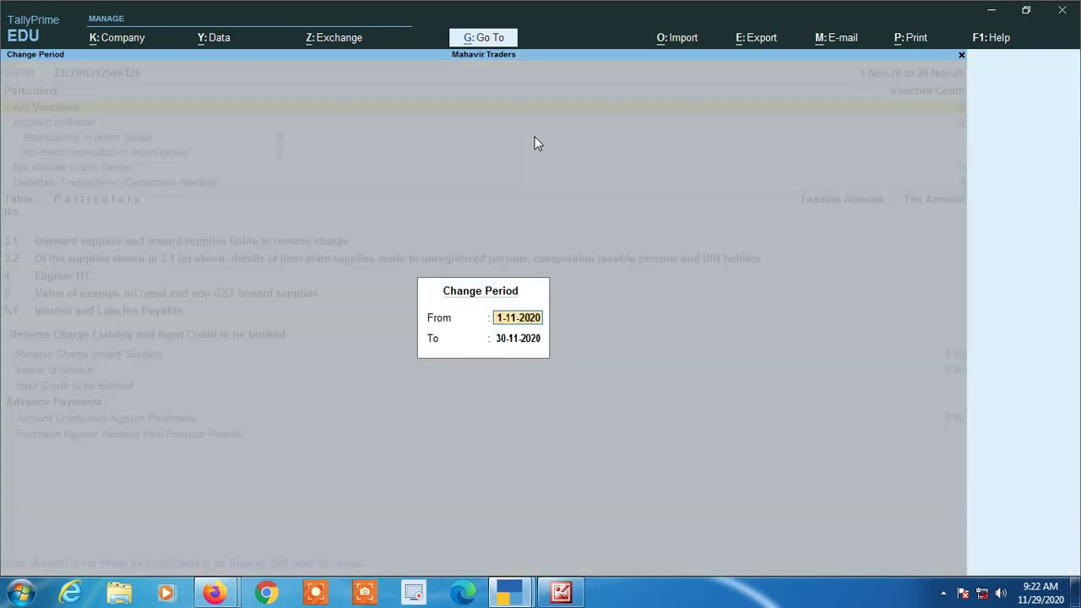
pyautogui.write('1-12')
pyautogui.press('Return')
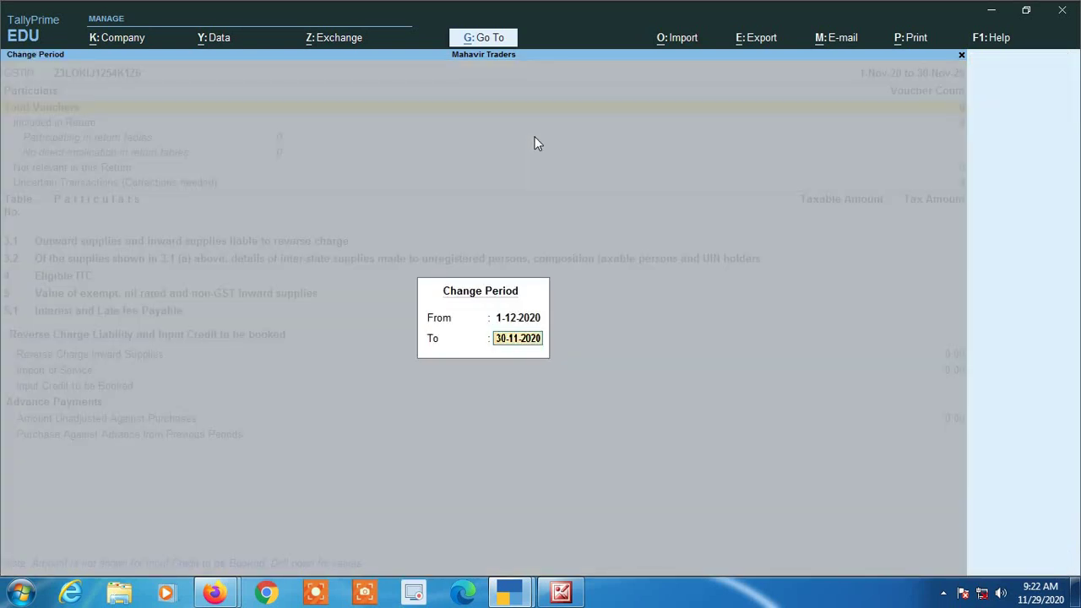
pyautogui.write('321')
pyautogui.press('BackSpace')
pyautogui.press('BackSpace')
pyautogui.write('1-12')
pyautogui.press('Return')
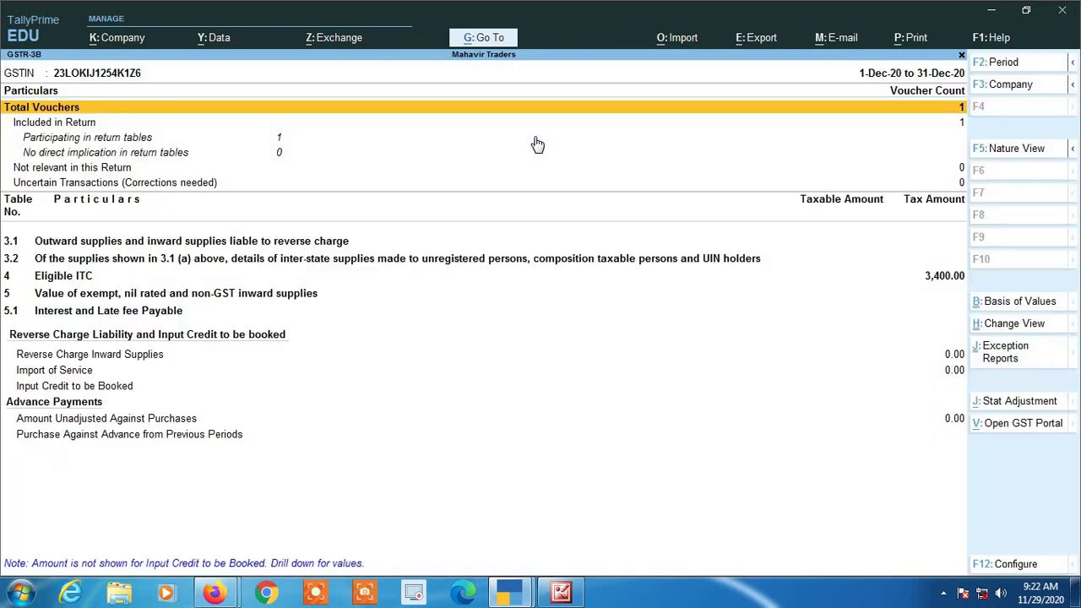
# - Examine the vouchers under All other ITC in the Eligible ITC section, and return to the Gateway of Tally
pyautogui.press('Down')
pyautogui.press('Down')
pyautogui.press('Down')
pyautogui.press('Down')
pyautogui.press('Down')
pyautogui.press('Down')
pyautogui.press('Down')
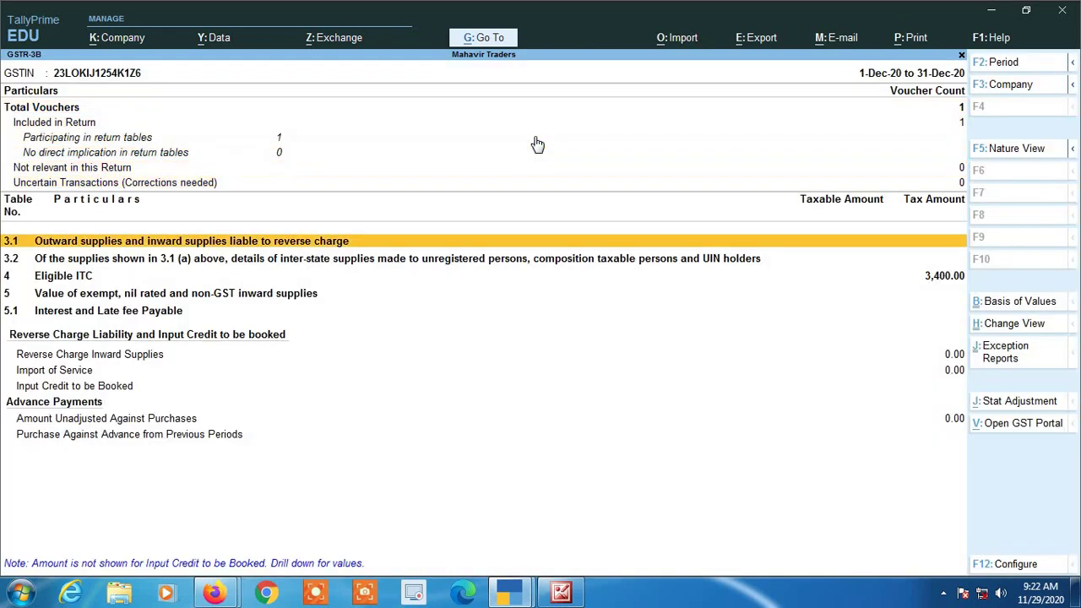
pyautogui.press('Return')
pyautogui.press('Down')
pyautogui.press('Down')
pyautogui.press('Down')
pyautogui.press('Down')
pyautogui.press('Down')
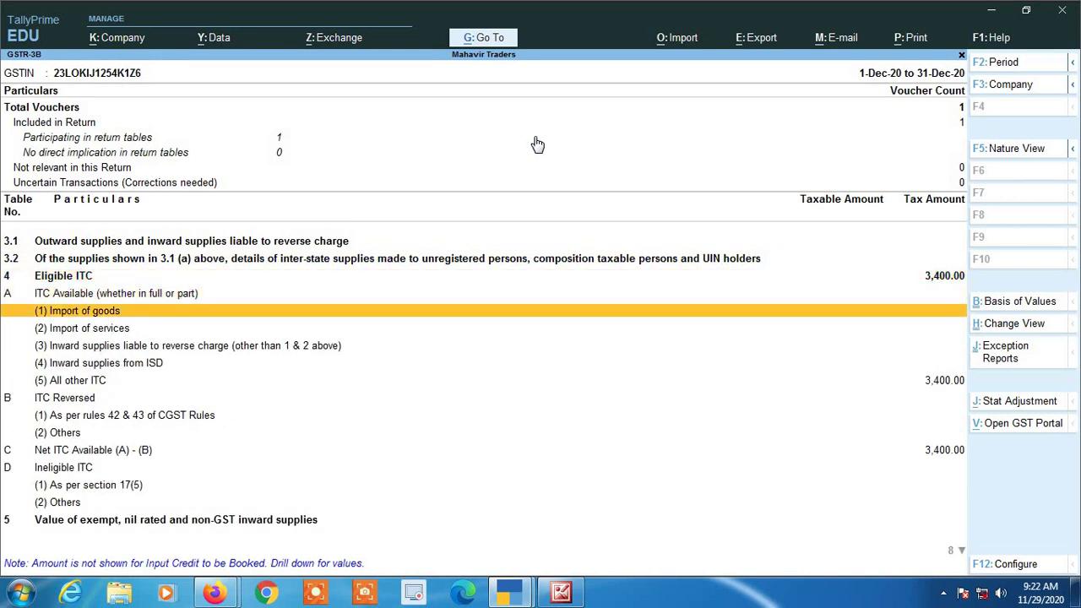
pyautogui.press('Return')
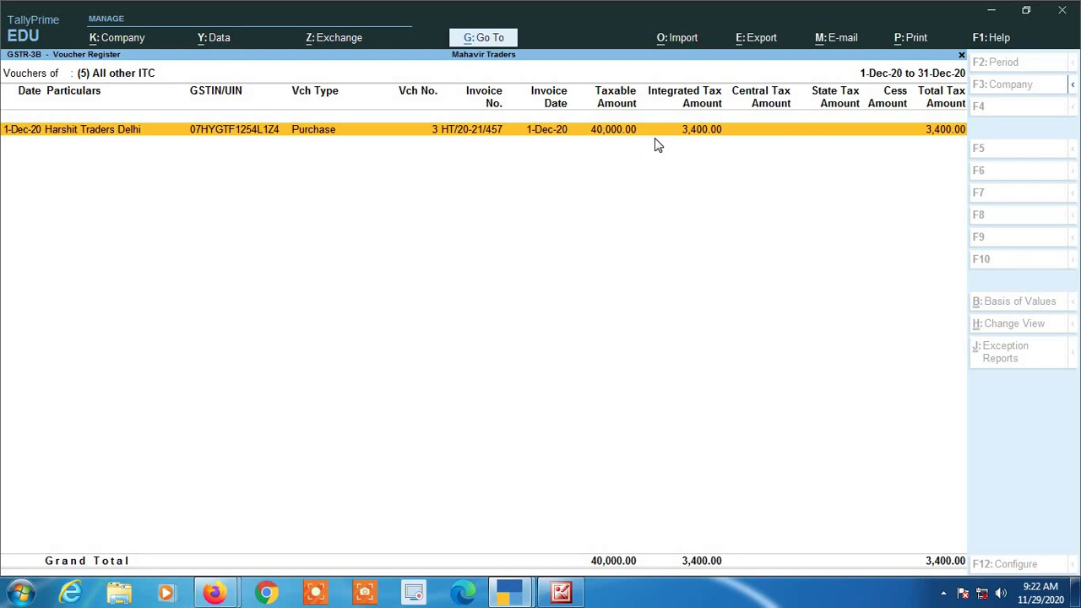
pyautogui.press('Escape')
pyautogui.press('Escape')
pyautogui.press('Escape')
pyautogui.press('Escape')
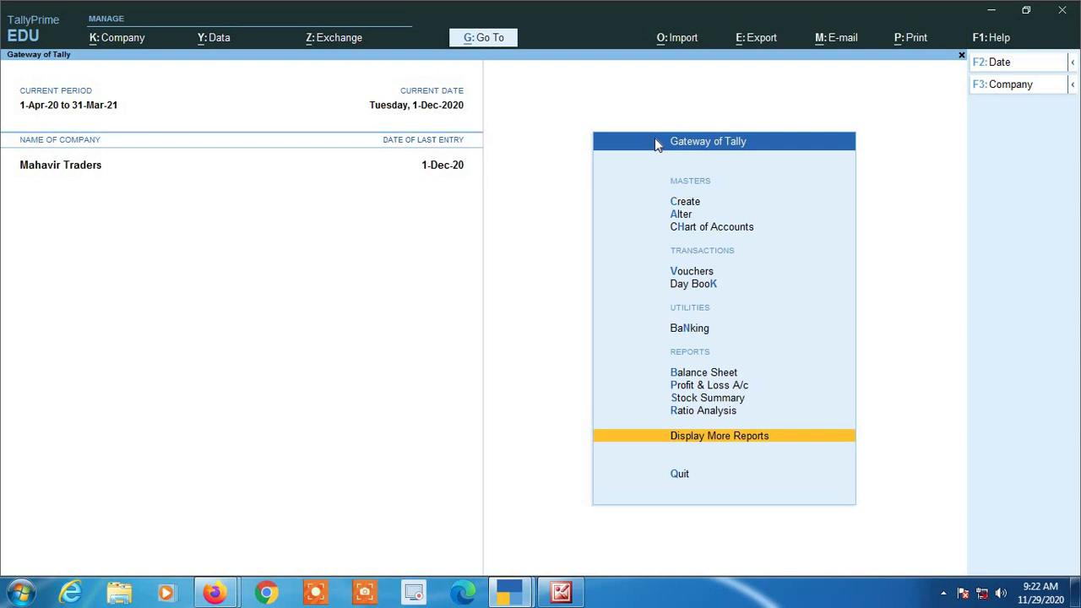
pyautogui.press('Up')
pyautogui.press('Up')
pyautogui.press('Up')
pyautogui.press('Up')
pyautogui.press('Up')
pyautogui.press('Up')
pyautogui.press('Up')
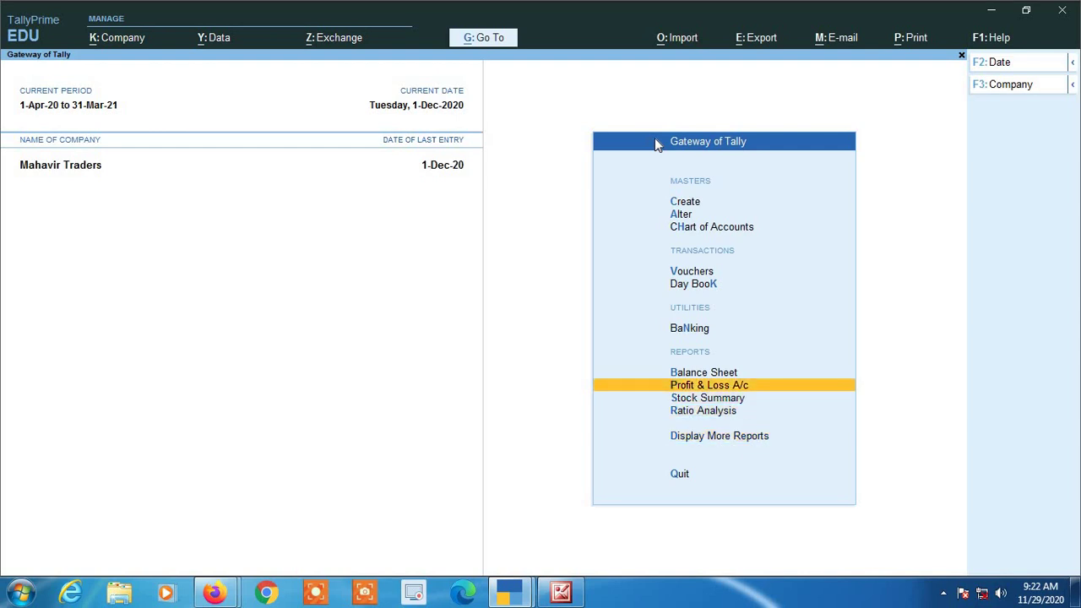
pyautogui.press('Return')
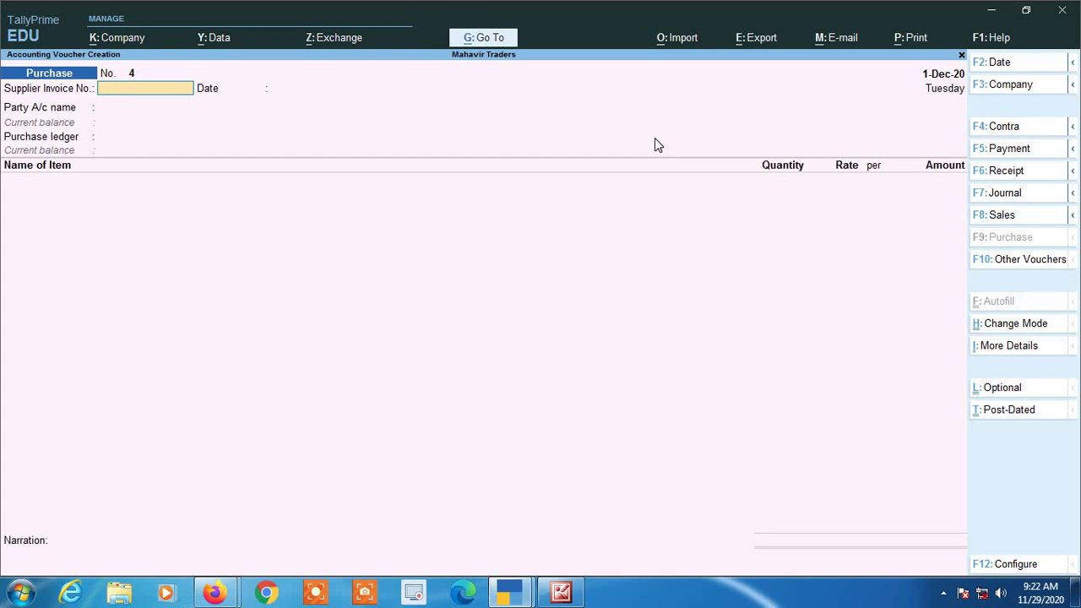
pyautogui.write('HT')
pyautogui.press('BackSpace')
pyautogui.press('BackSpace')
pyautogui.press('Escape')
pyautogui.press('y')
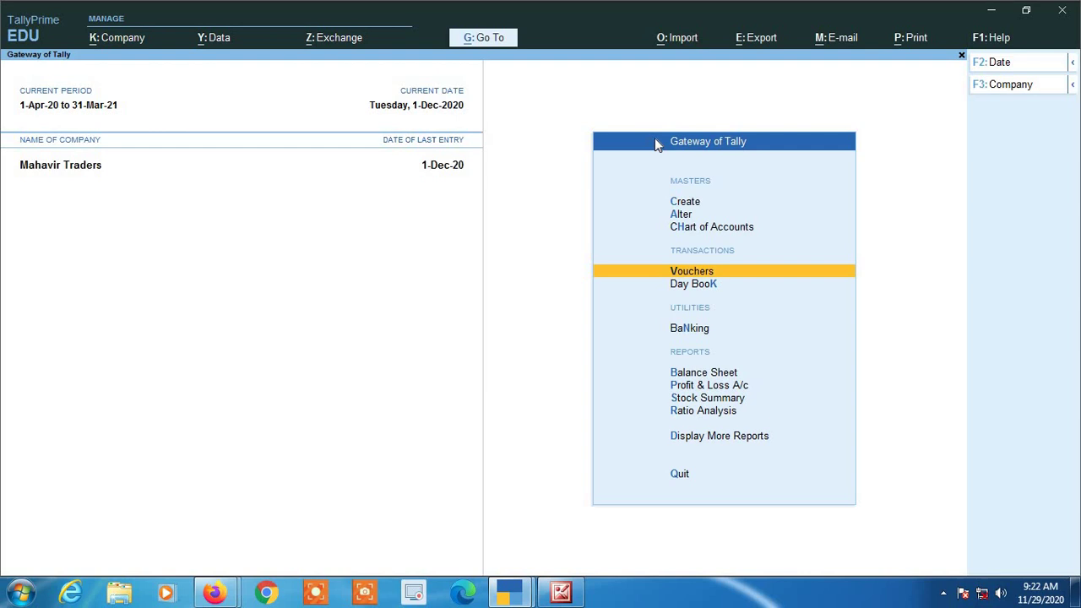
# - Delete the cash purchase voucher of 1-Dec-20 from the Day Book and return to the Gateway of Tally
pyautogui.press('Down')
pyautogui.press('Return')
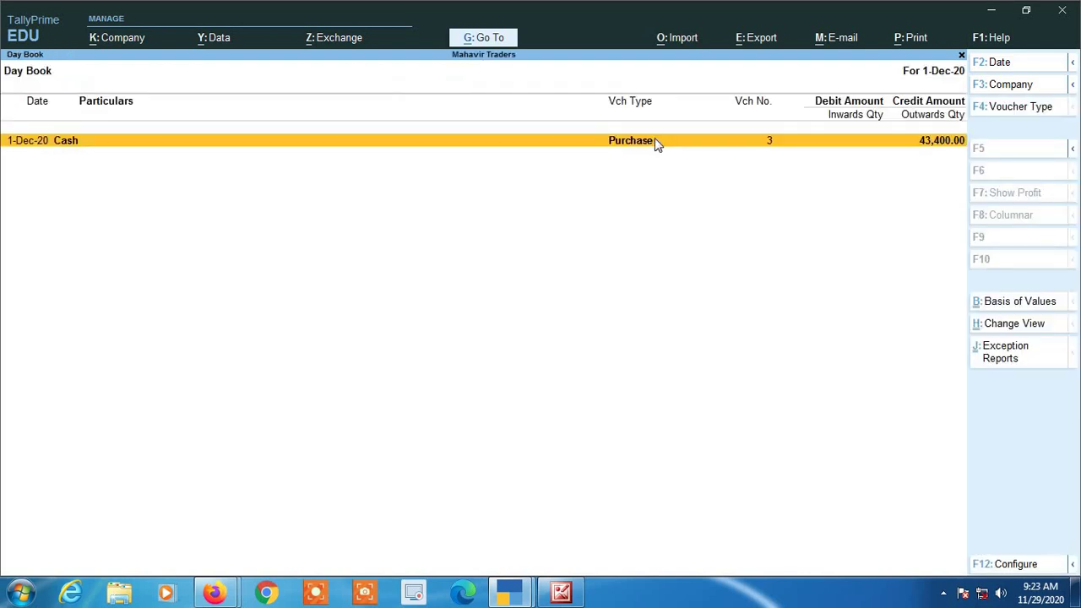
pyautogui.press('Return')
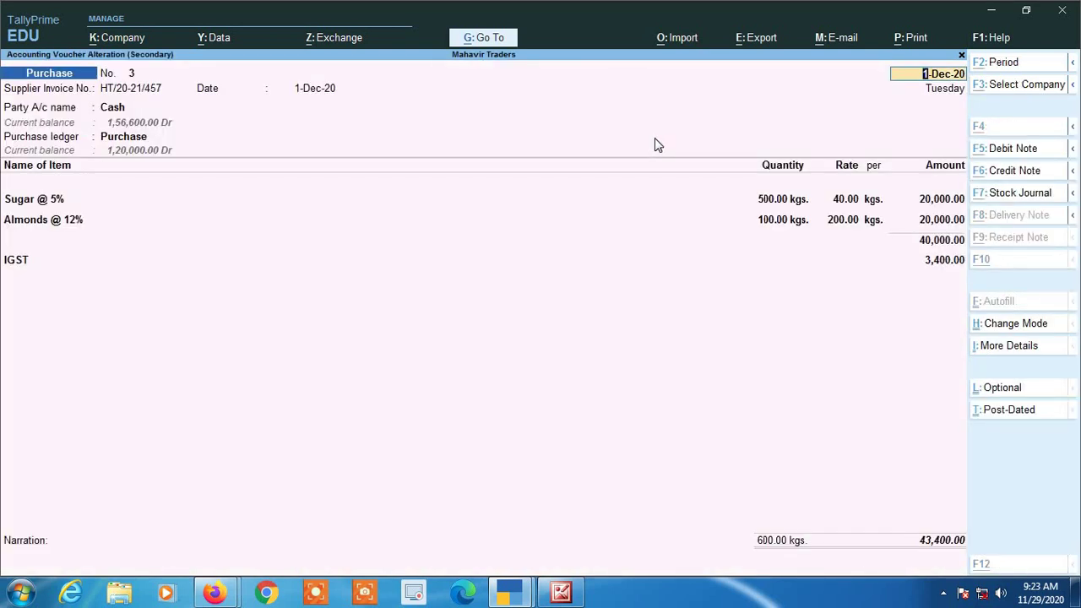
pyautogui.hotkey('alt', 'd')
pyautogui.press('Return')
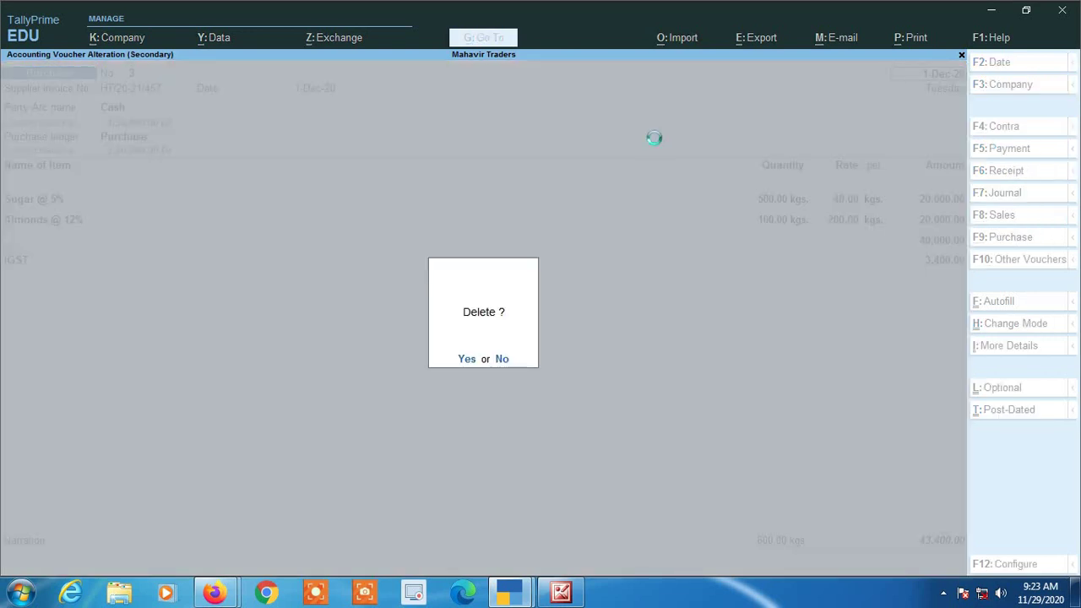
pyautogui.press('Escape')
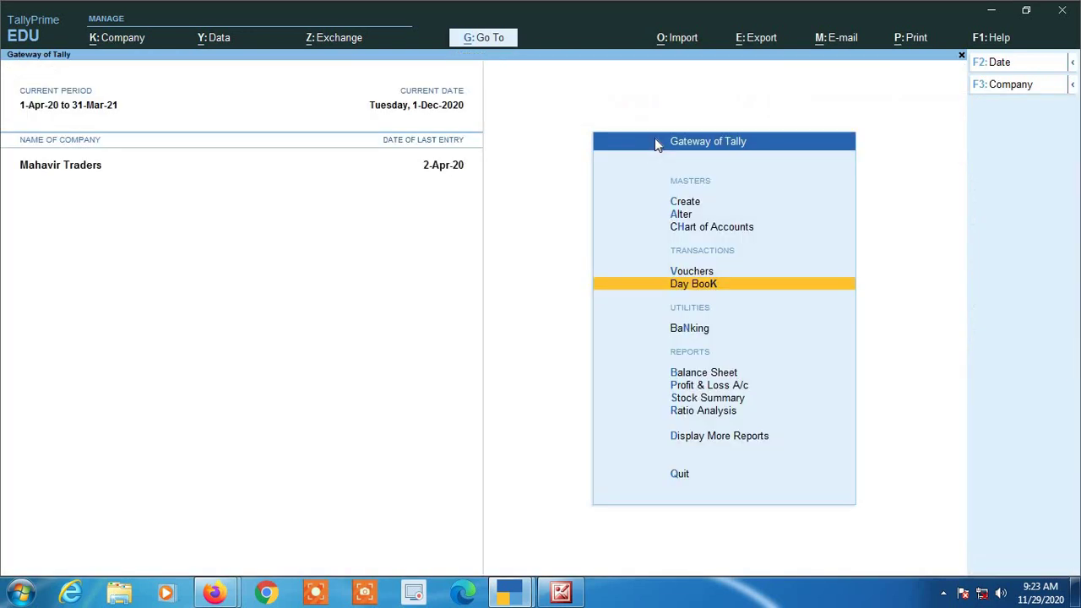
# - Start a new purchase voucher with supplier invoice number HT/20-21/457 dated 1-Dec-20
pyautogui.press('Up')
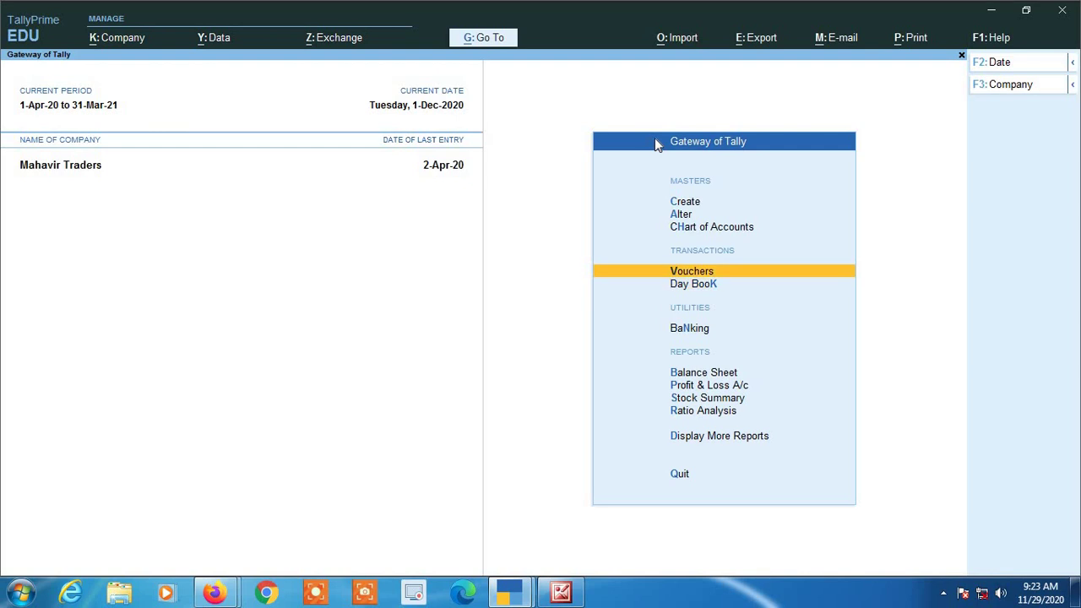
pyautogui.press('Return')
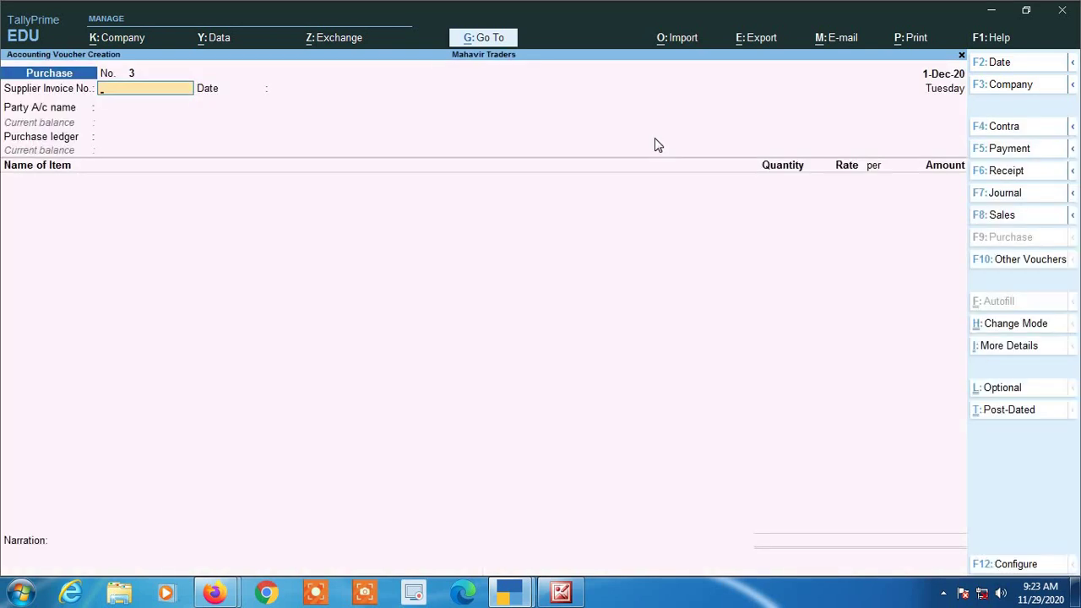
pyautogui.write('HT/20-21/457')
pyautogui.press('Return')
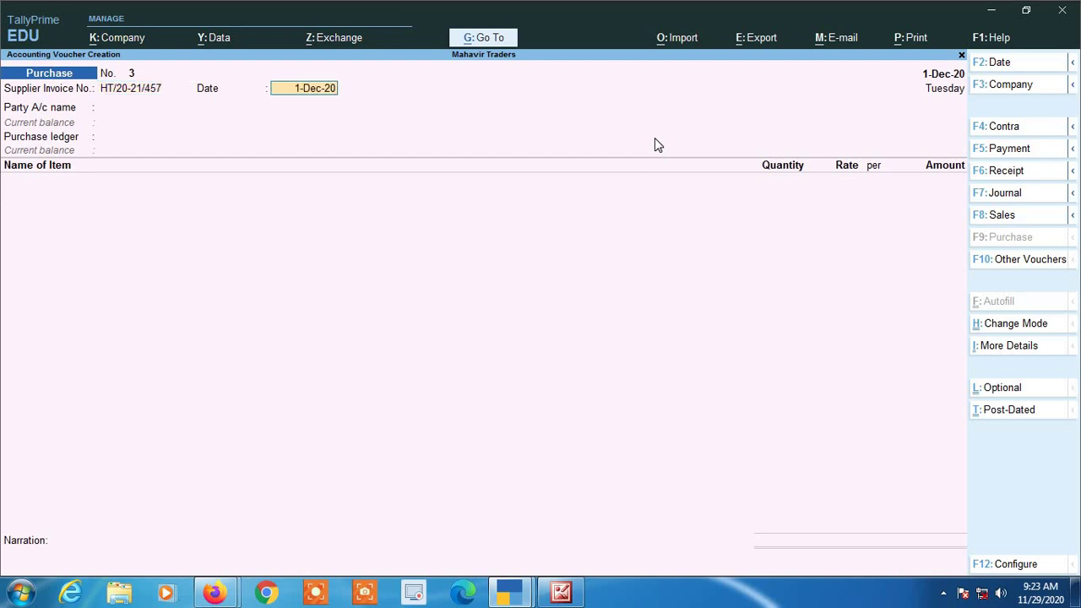
pyautogui.press('Return')
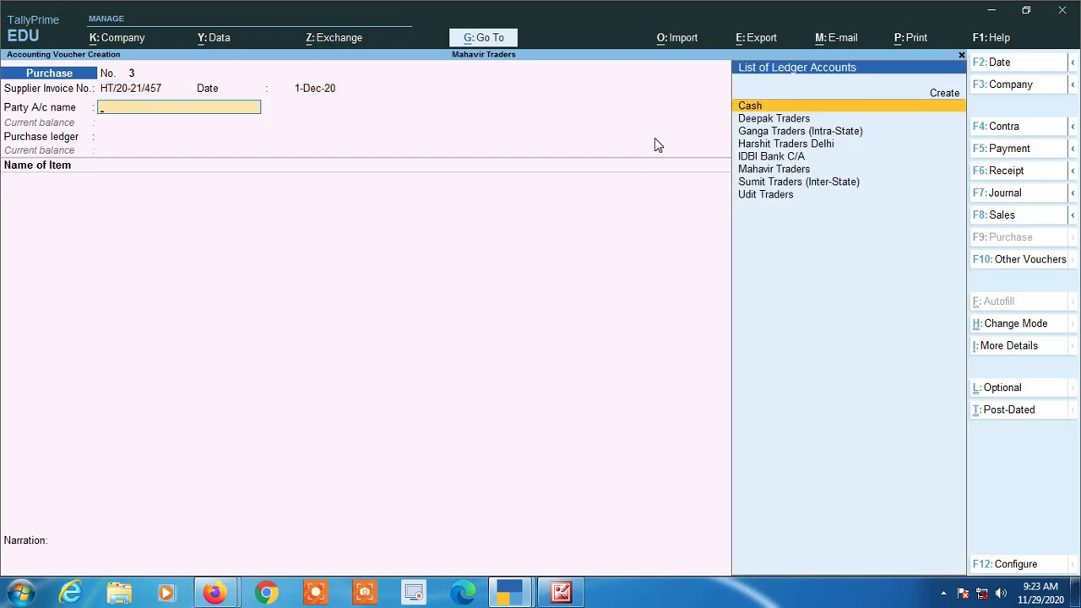
# - Set Harshit Traders Delhi as the party account with its default party details, and choose Purchase as the purchase ledger
pyautogui.write('HAR')
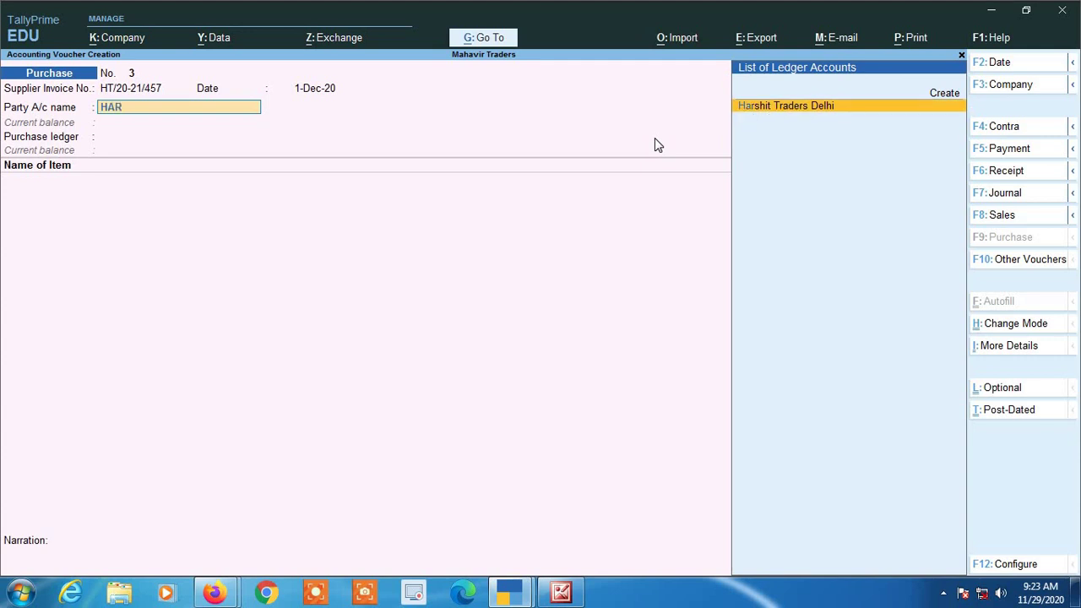
pyautogui.press('Return')
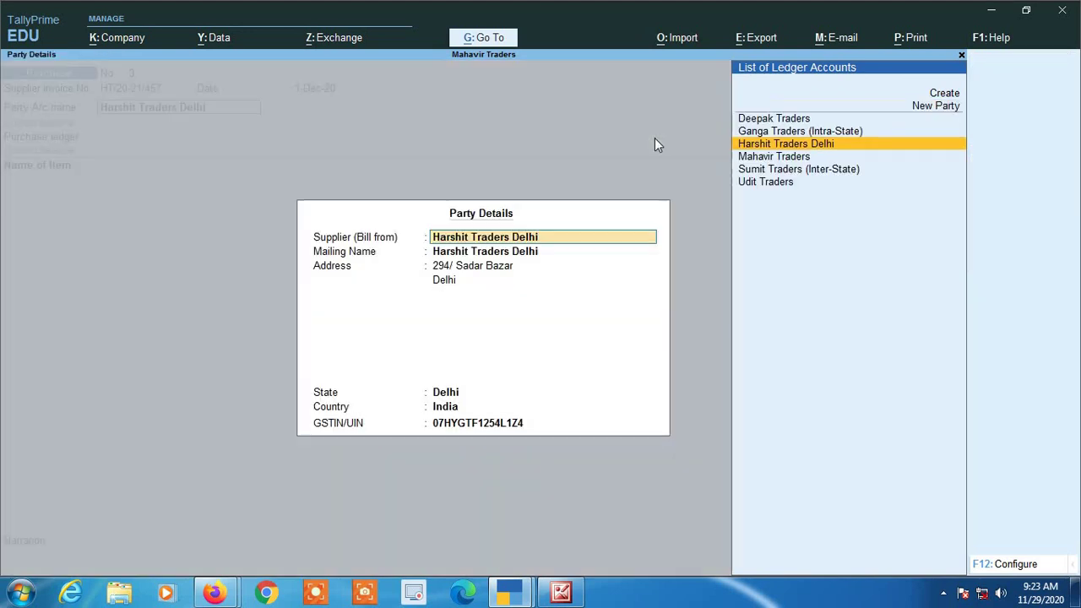
pyautogui.press('Return')
pyautogui.press('Return')
pyautogui.press('Return')
pyautogui.press('Return')
pyautogui.press('Return')
pyautogui.press('Return')
pyautogui.press('Return')
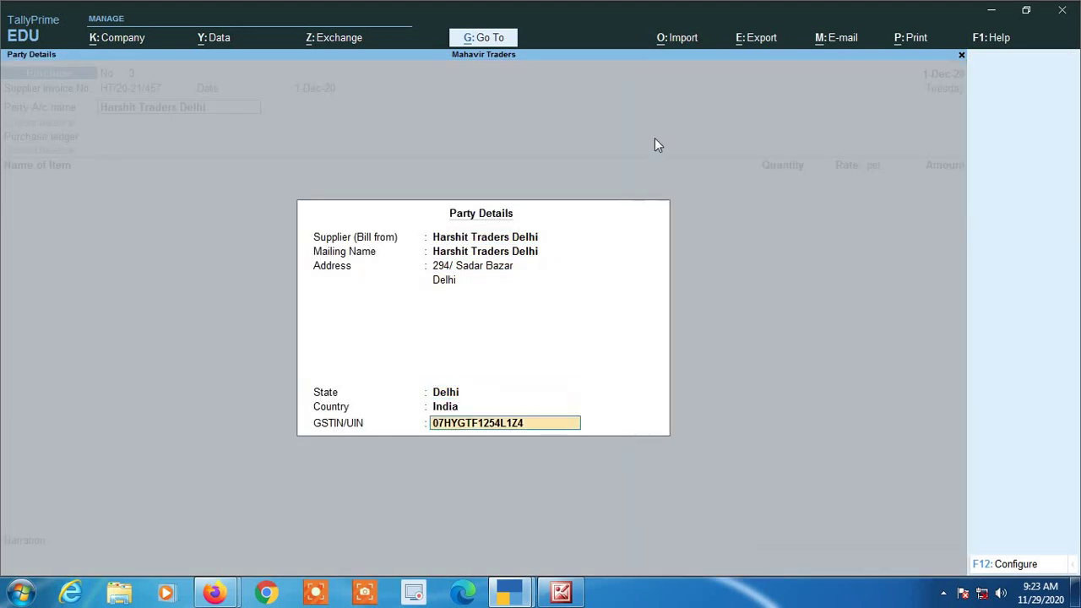
pyautogui.press('Return')
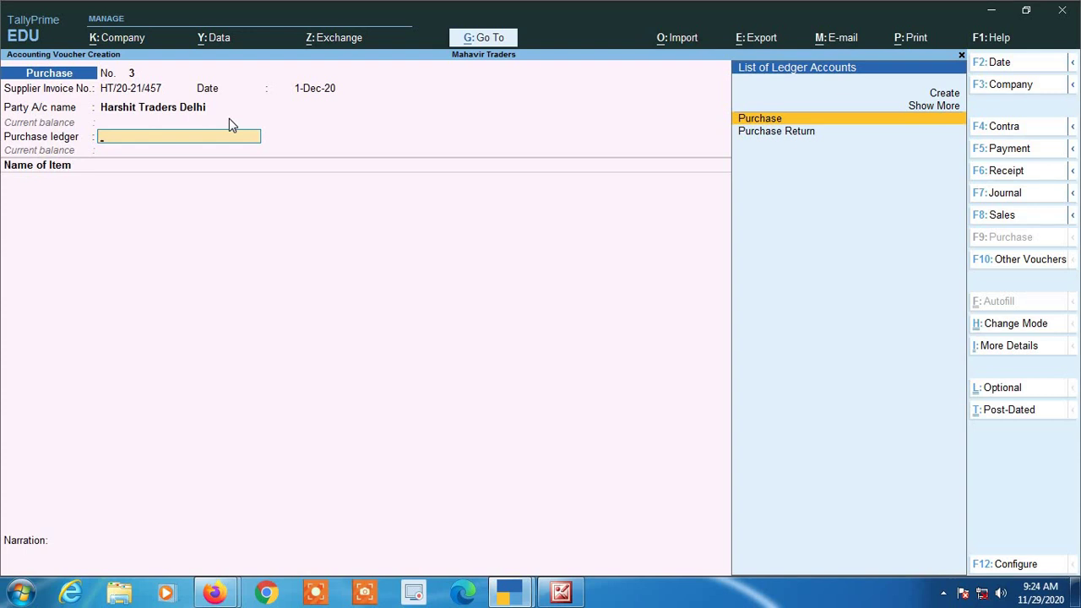
pyautogui.press('Return')
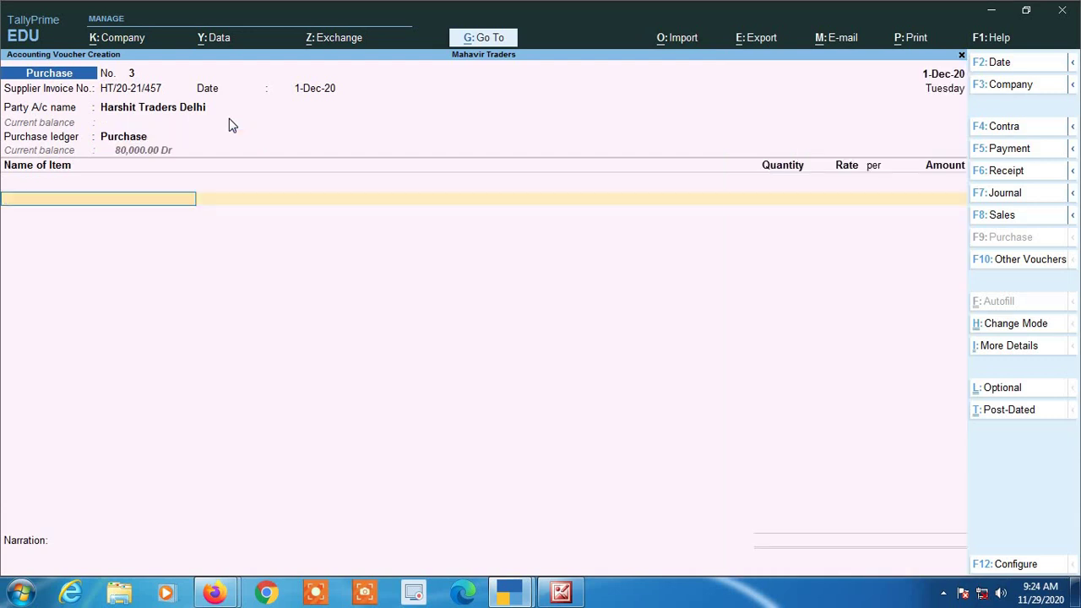
# - Add the stock item Sugar @ 5% with quantity 500 kgs at a rate of 40.00 per kg
pyautogui.write('S')
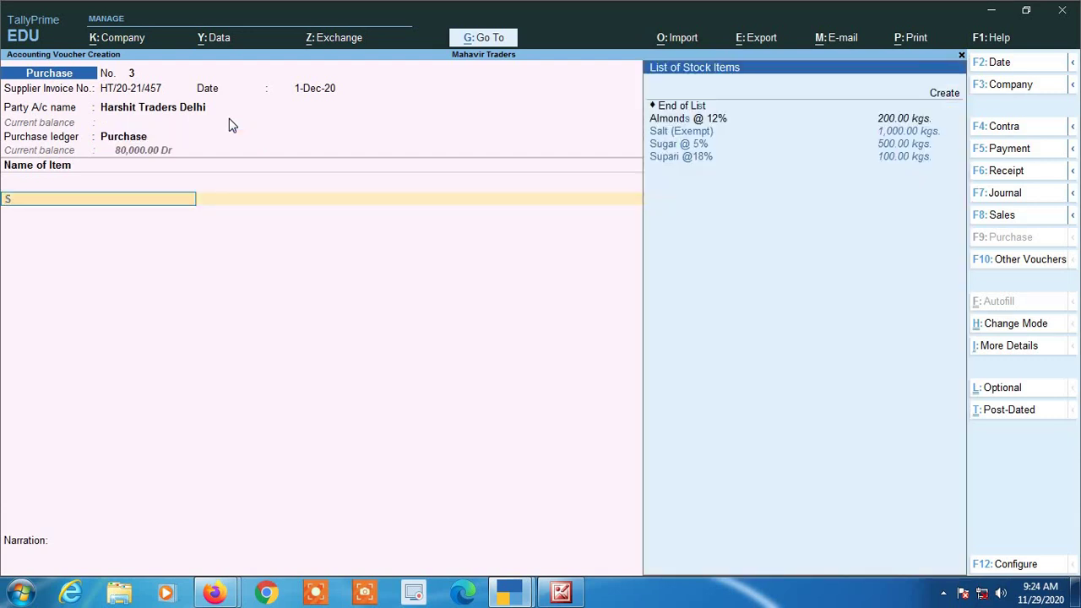
pyautogui.write('U')
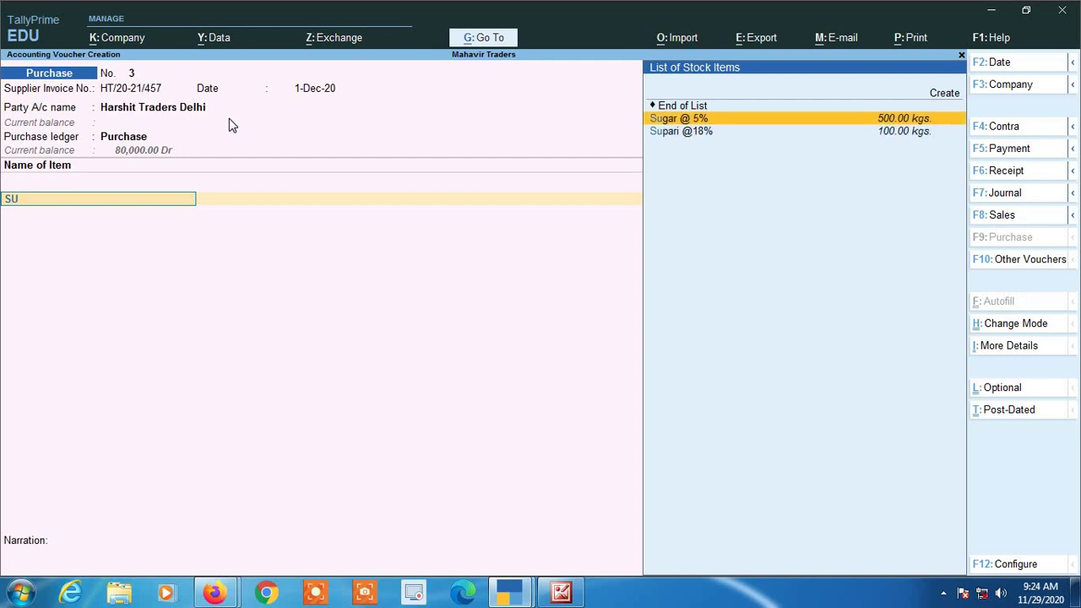
pyautogui.press('Return')
pyautogui.write('500')
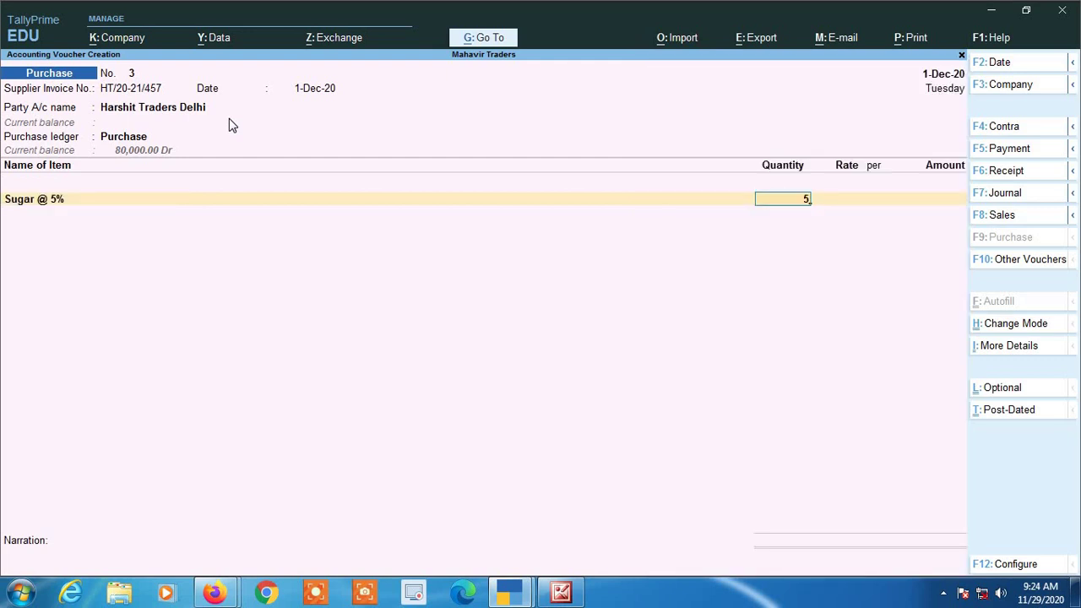
pyautogui.press('Return')
pyautogui.press('Return')
pyautogui.press('Return')
pyautogui.press('Return')
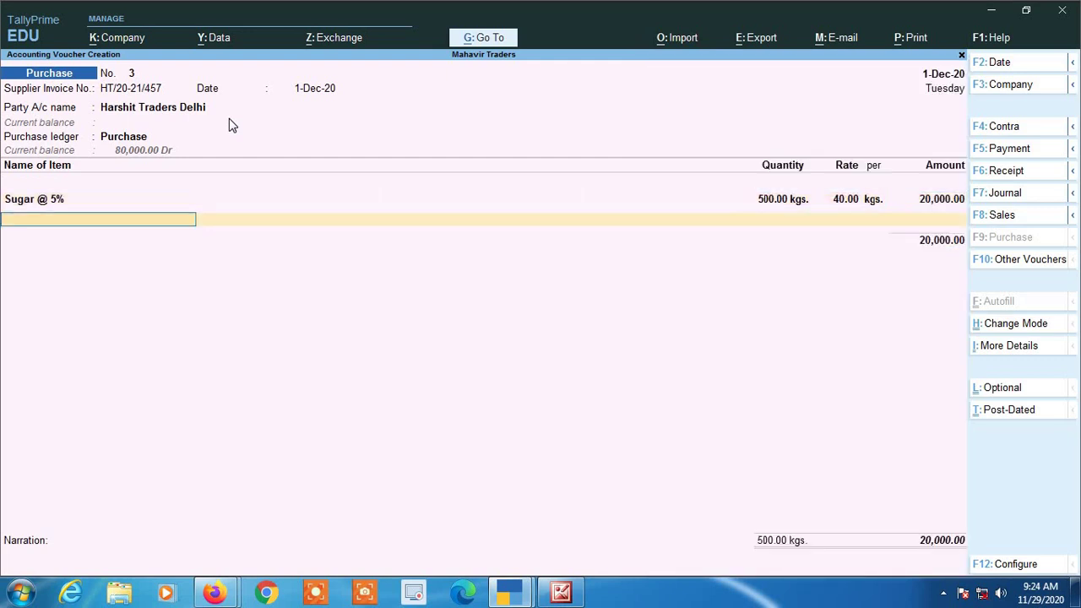
# - Add the stock item Almonds @ 12% with quantity 100 kgs at a rate of 200 per kg
pyautogui.write('AL')
pyautogui.press('Return')
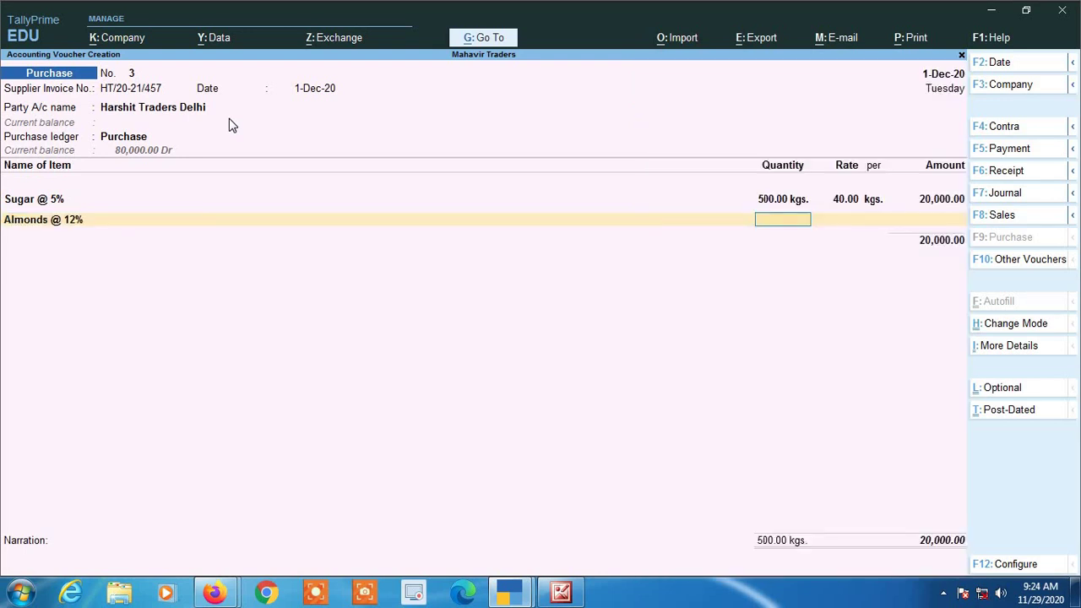
pyautogui.write('100')
pyautogui.press('Return')
pyautogui.write('2')
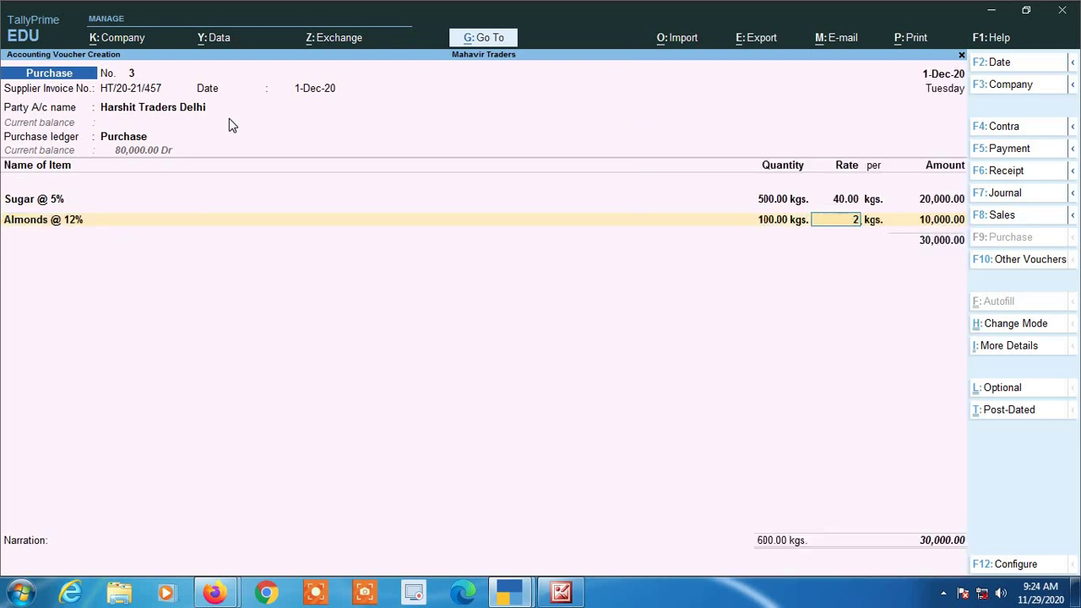
pyautogui.write('00')
pyautogui.press('Return')
pyautogui.press('Return')
pyautogui.press('Return')
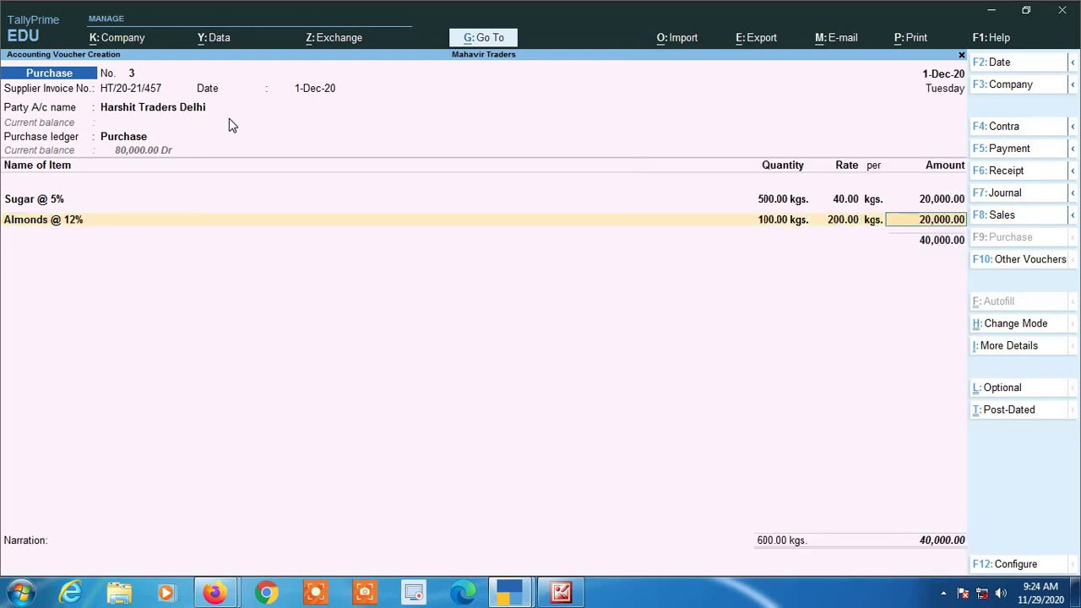
pyautogui.press('Return')
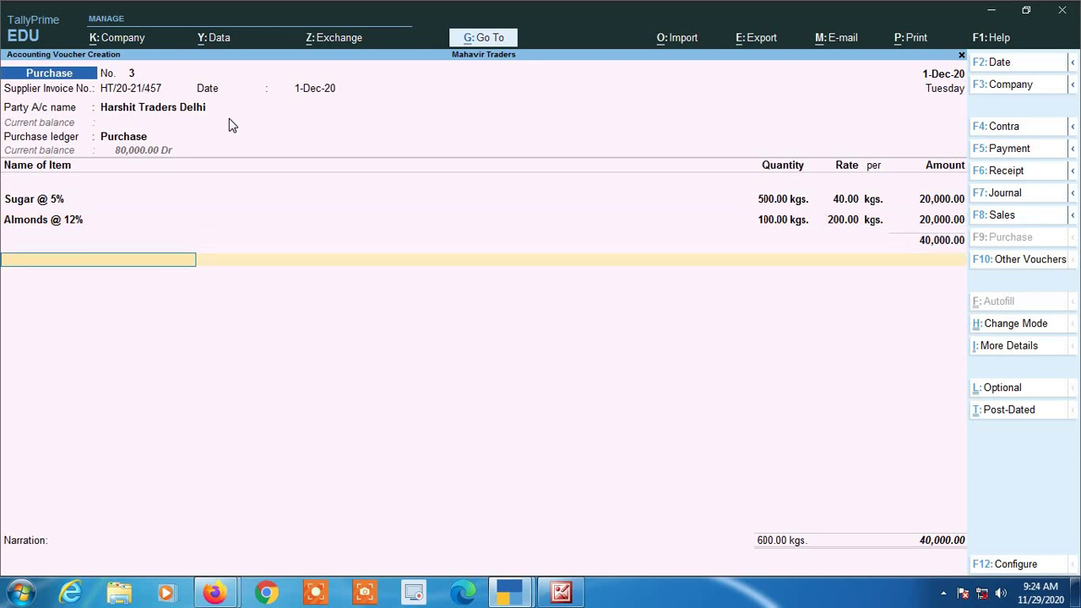
# - Add the IGST ledger with its calculated amount to the Harshit Traders Delhi purchase voucher, leave the narration blank and save it
pyautogui.write('IG')
pyautogui.press('Return')
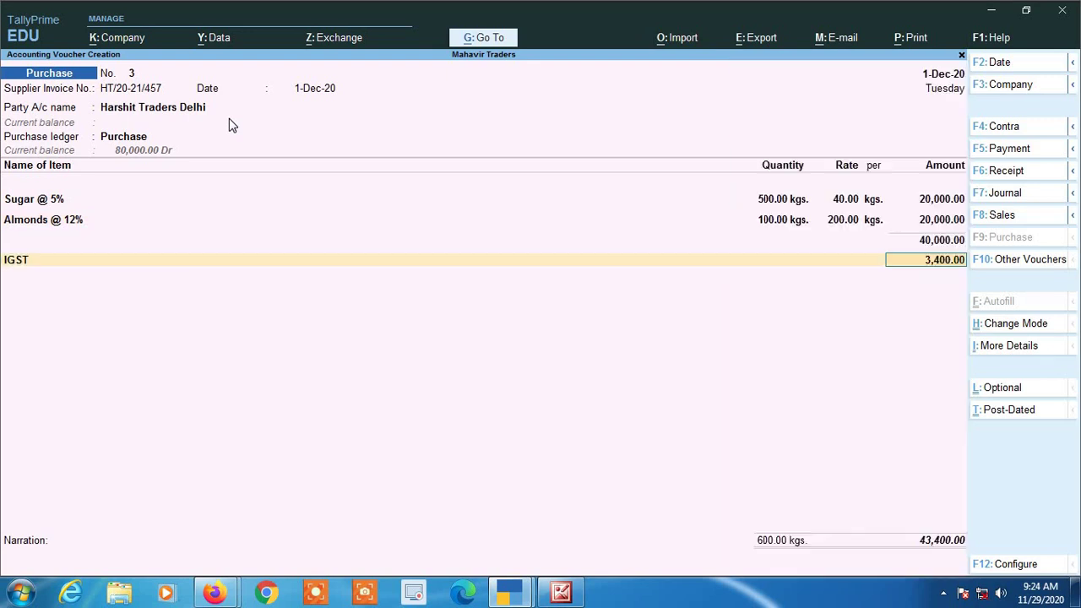
pyautogui.press('Return')
pyautogui.press('Return')
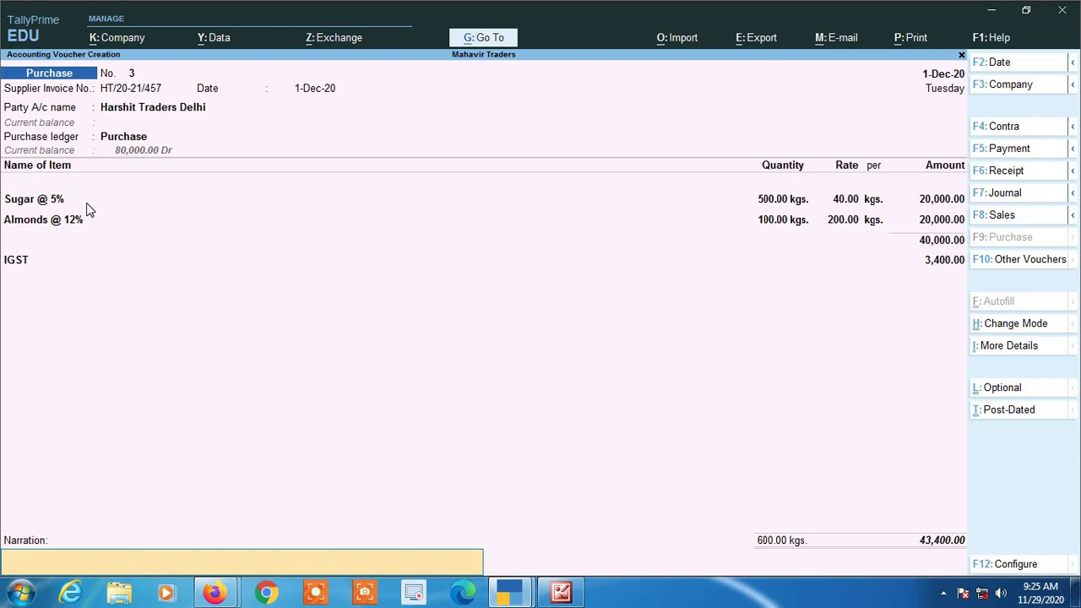
pyautogui.press('Return')
pyautogui.press('Return')
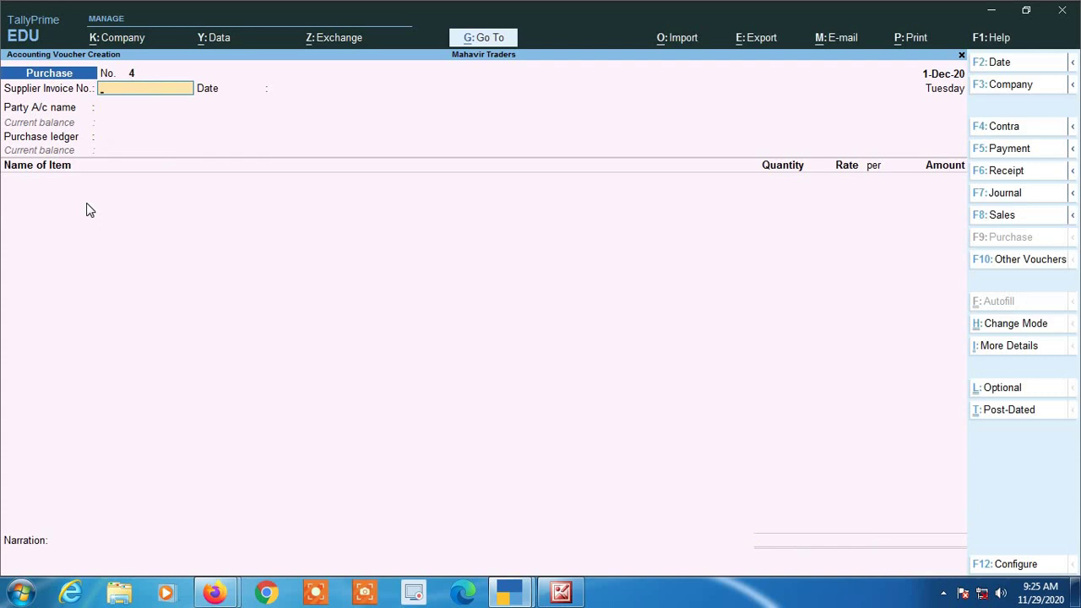
pyautogui.press('Escape')
# - Review the voucher entries in the Harshit Traders Delhi ledger account, including the new purchase
pyautogui.press('Down')
pyautogui.press('Down')
pyautogui.press('Down')
pyautogui.press('Down')
pyautogui.press('Down')
pyautogui.press('Down')
pyautogui.press('Down')
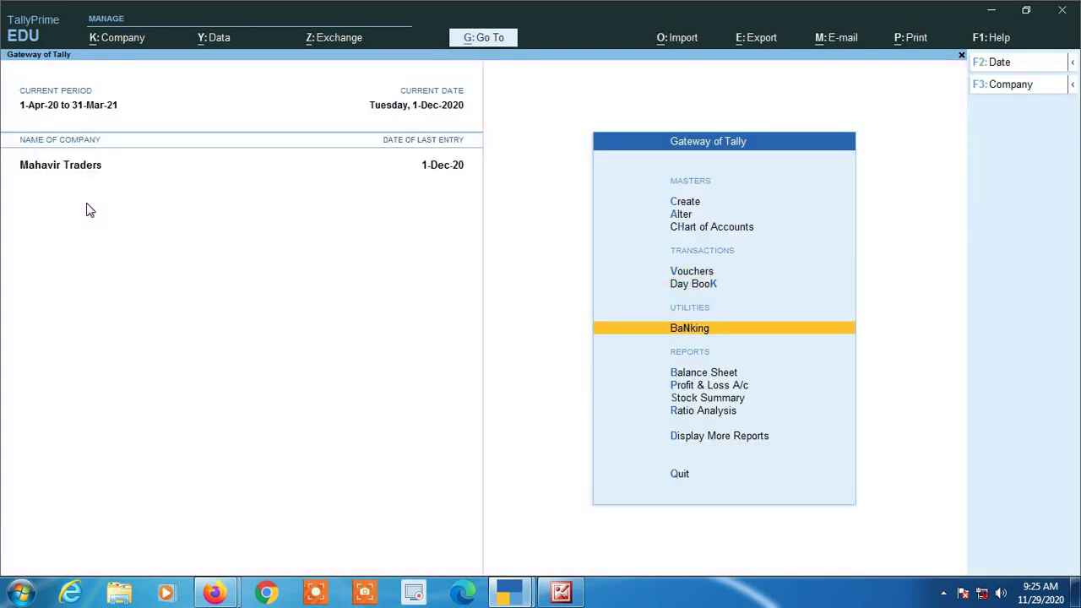
pyautogui.press('Return')
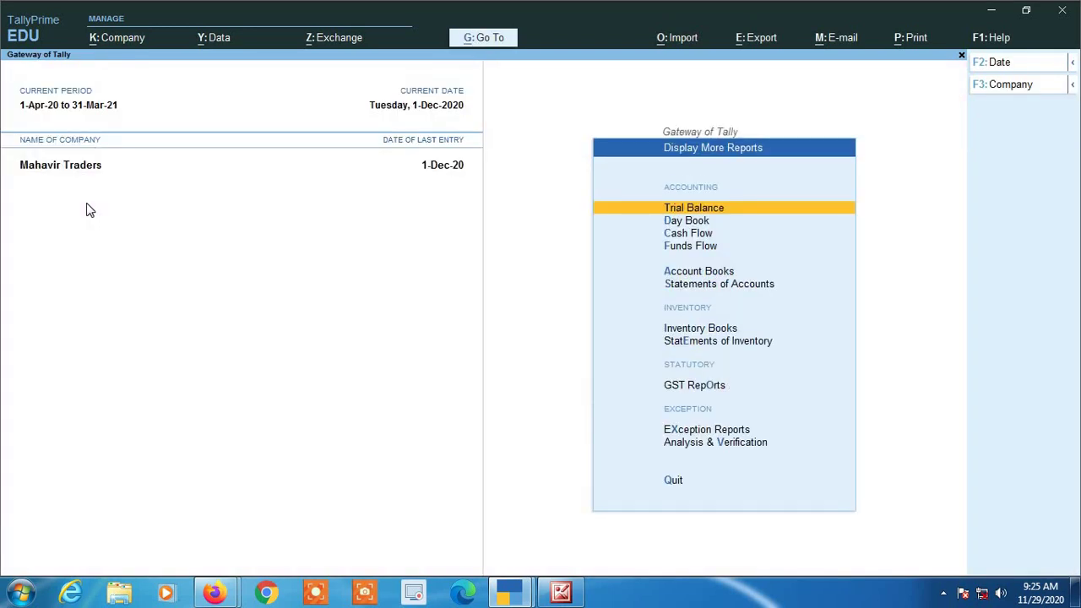
pyautogui.press('Down')
pyautogui.press('Down')
pyautogui.press('Down')
pyautogui.press('Down')
pyautogui.press('Return')
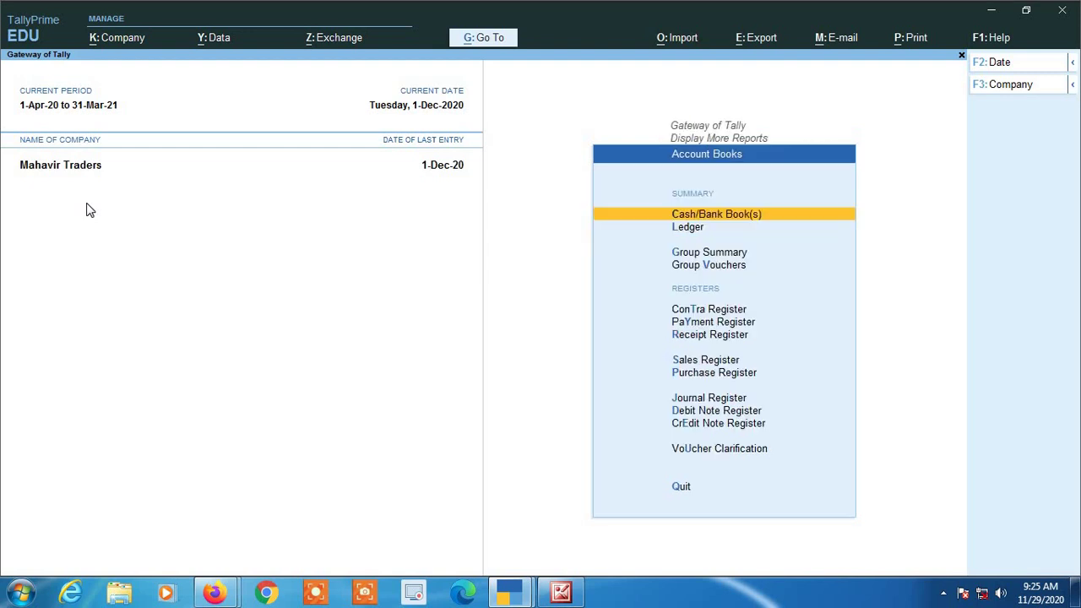
pyautogui.press('Down')
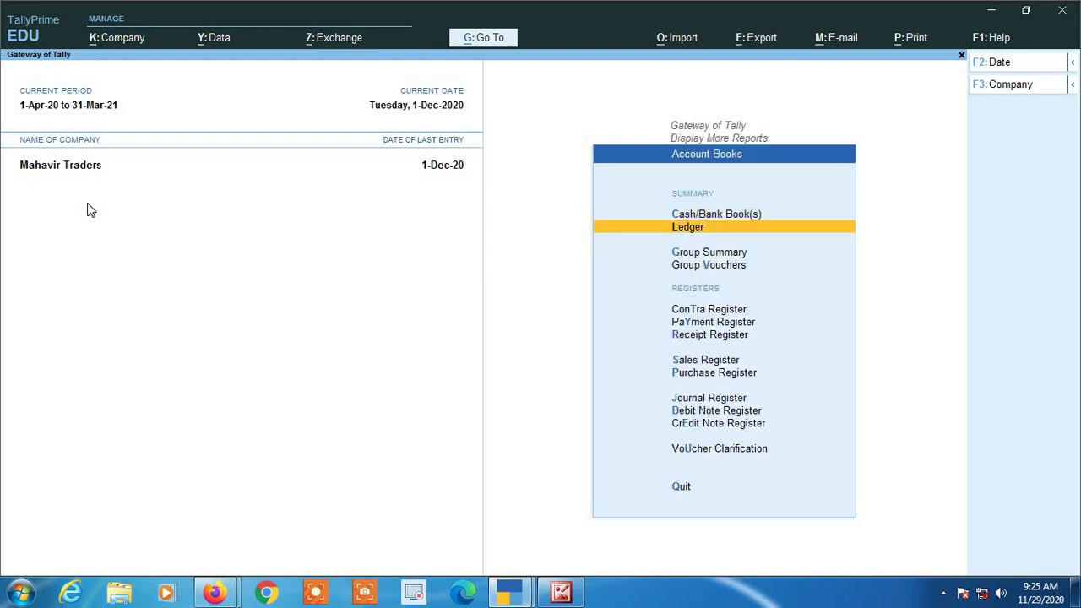
pyautogui.press('Return')
pyautogui.write('HAR')
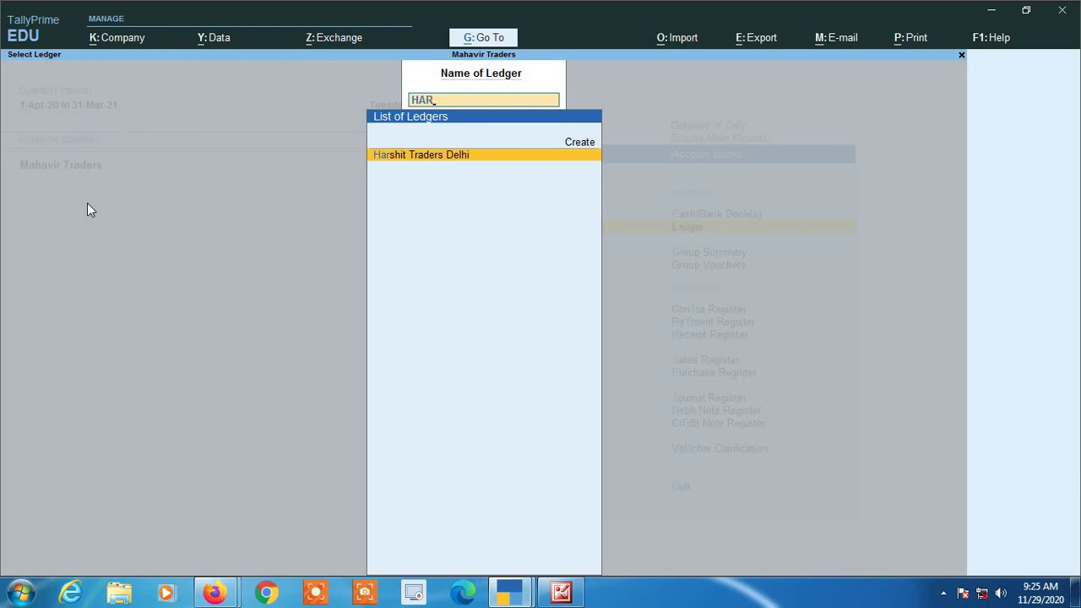
pyautogui.press('Return')
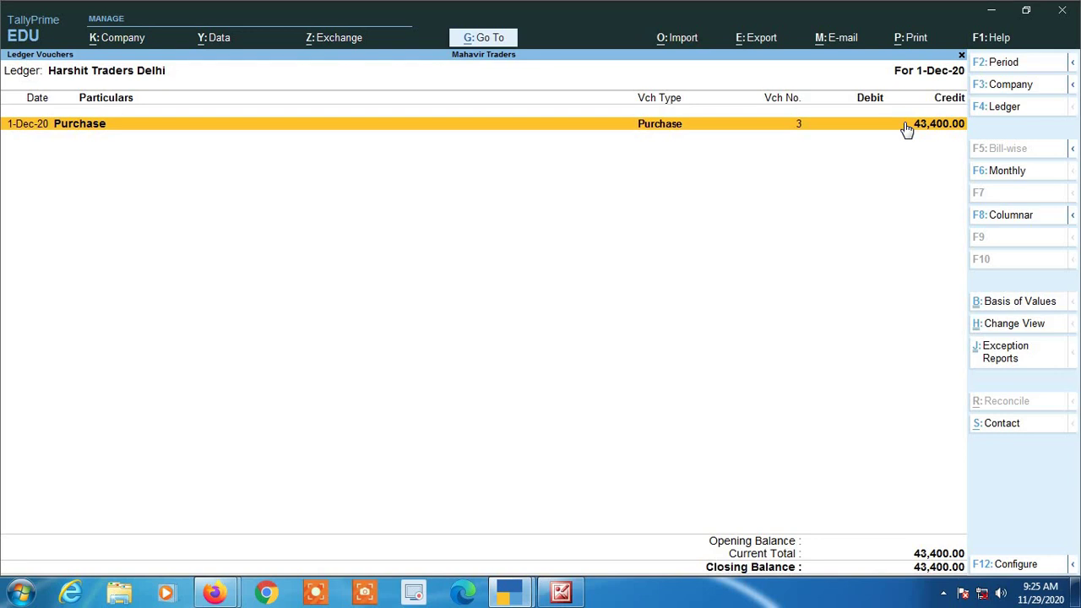
pyautogui.press('Escape')
pyautogui.press('Escape')
pyautogui.press('Escape')
pyautogui.press('Escape')
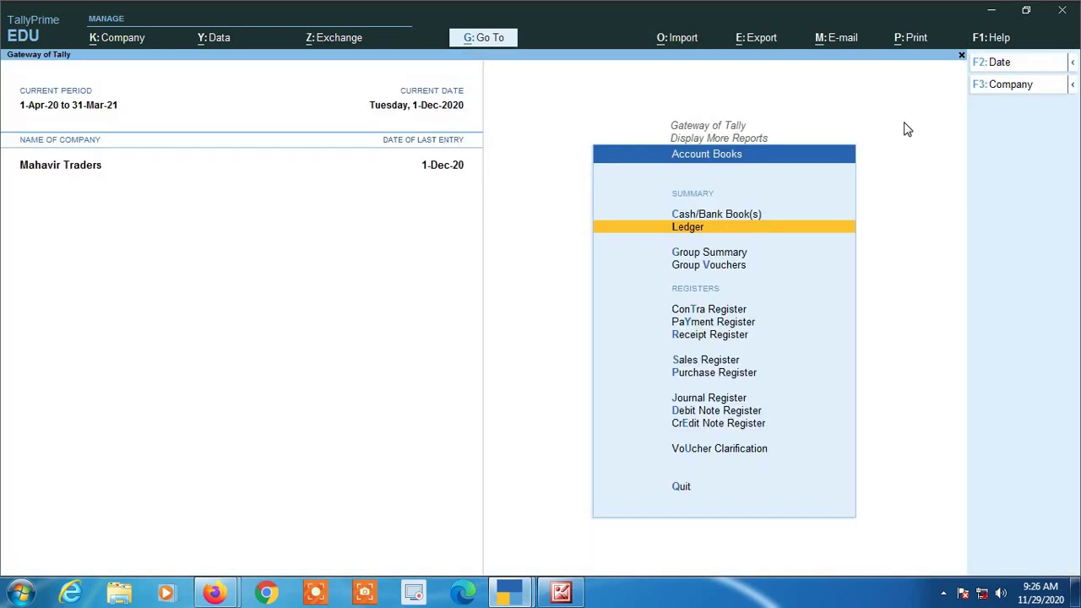
pyautogui.press('Escape')
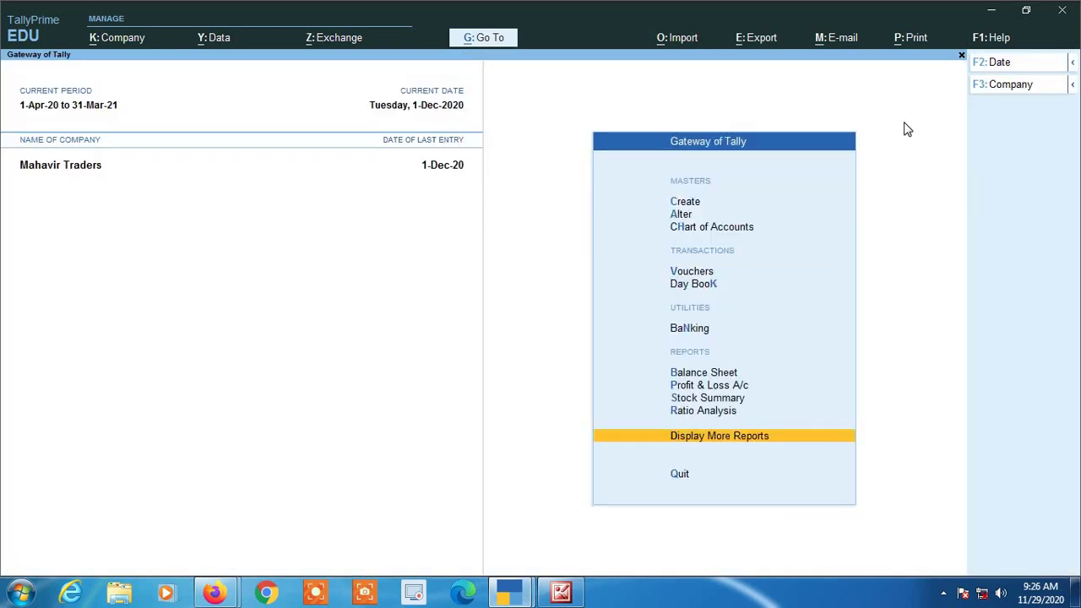
# - Start a new payment voucher with Cash as the account
pyautogui.press('Up')
pyautogui.press('Up')
pyautogui.press('Up')
pyautogui.press('Up')
pyautogui.press('Up')
pyautogui.press('Up')
pyautogui.press('Up')
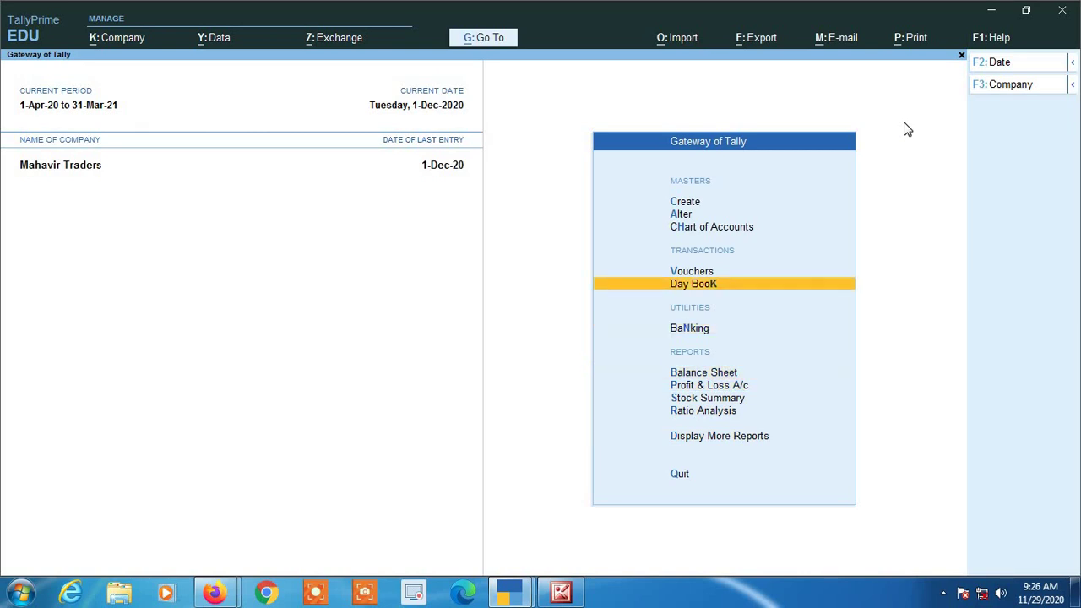
pyautogui.press('Return')
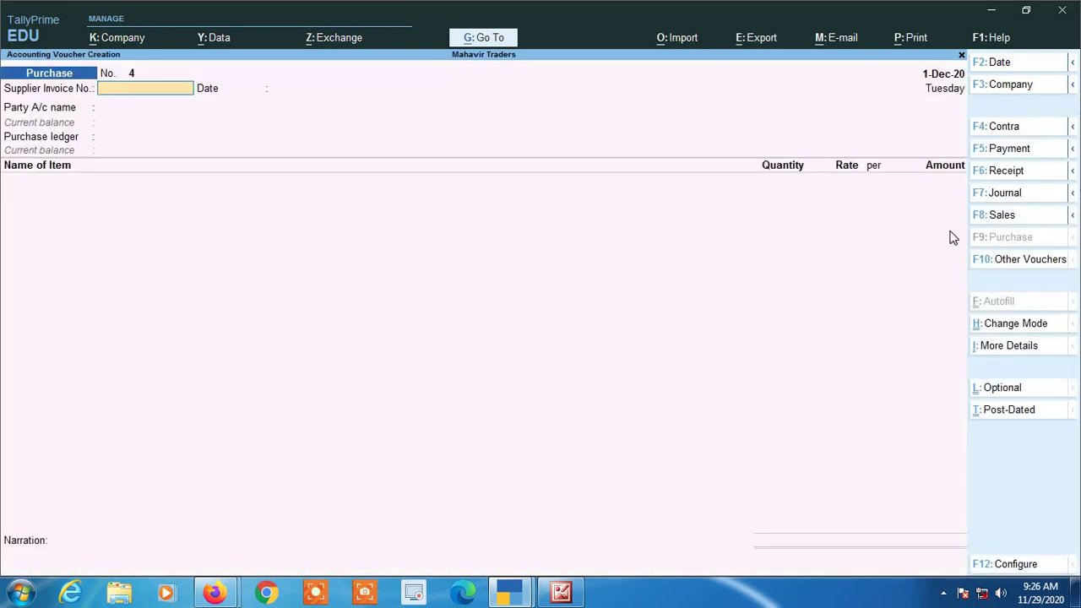
pyautogui.click(1025, 156)
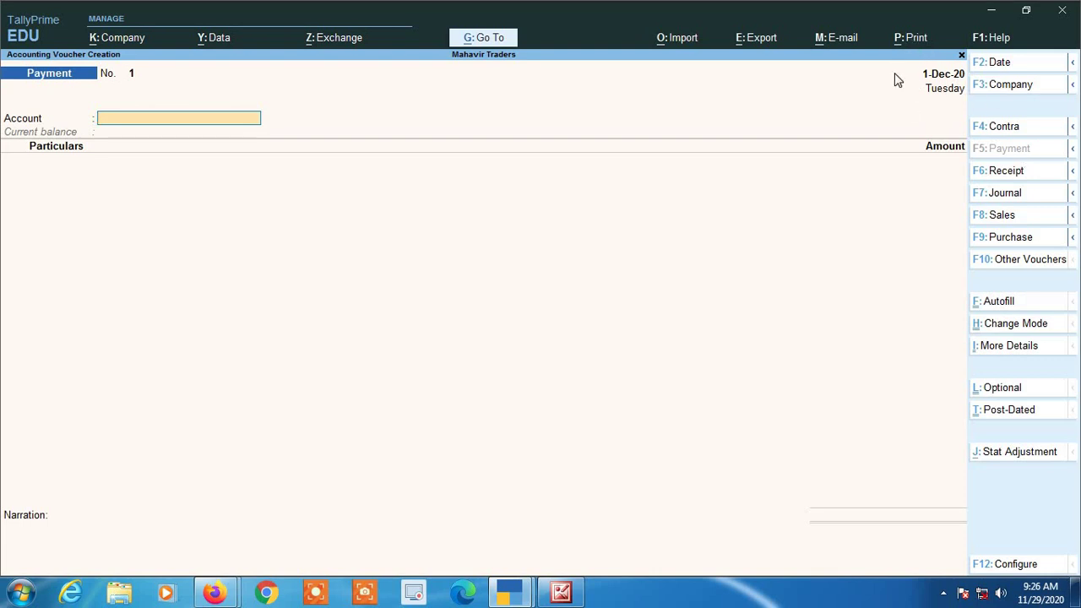
pyautogui.write('CAS')
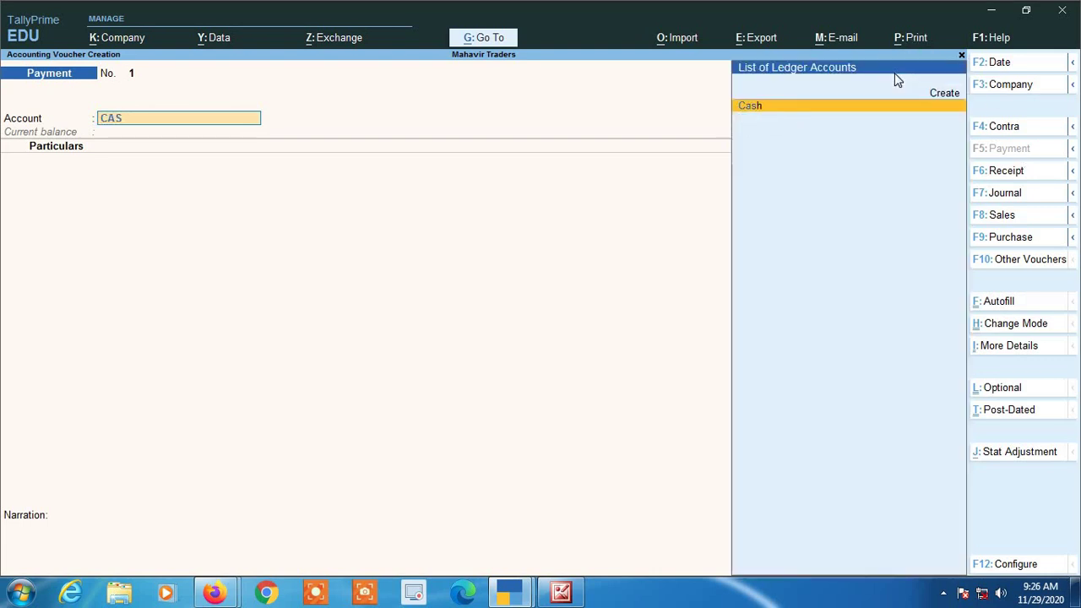
pyautogui.press('Return')
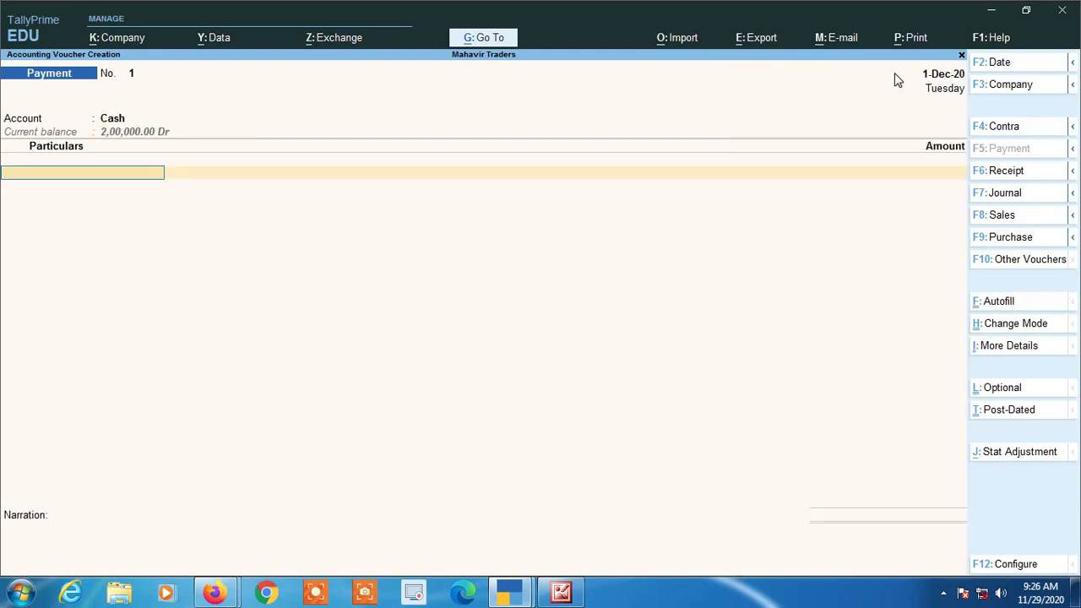
# - Enter Harshit Traders Delhi as the party paid, with an amount of 43,400
pyautogui.write('HAR')
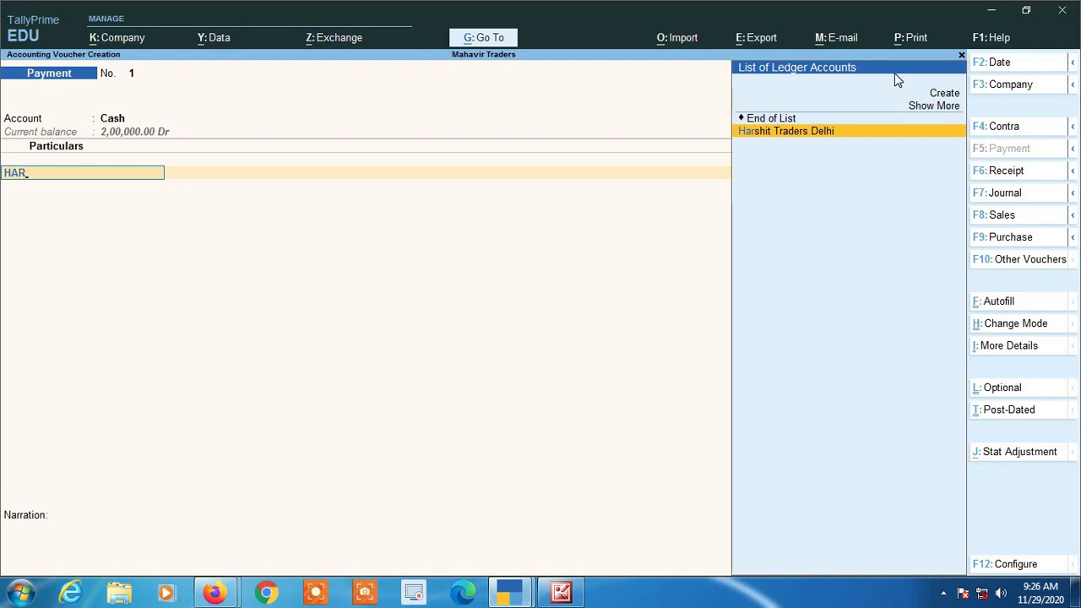
pyautogui.press('Return')
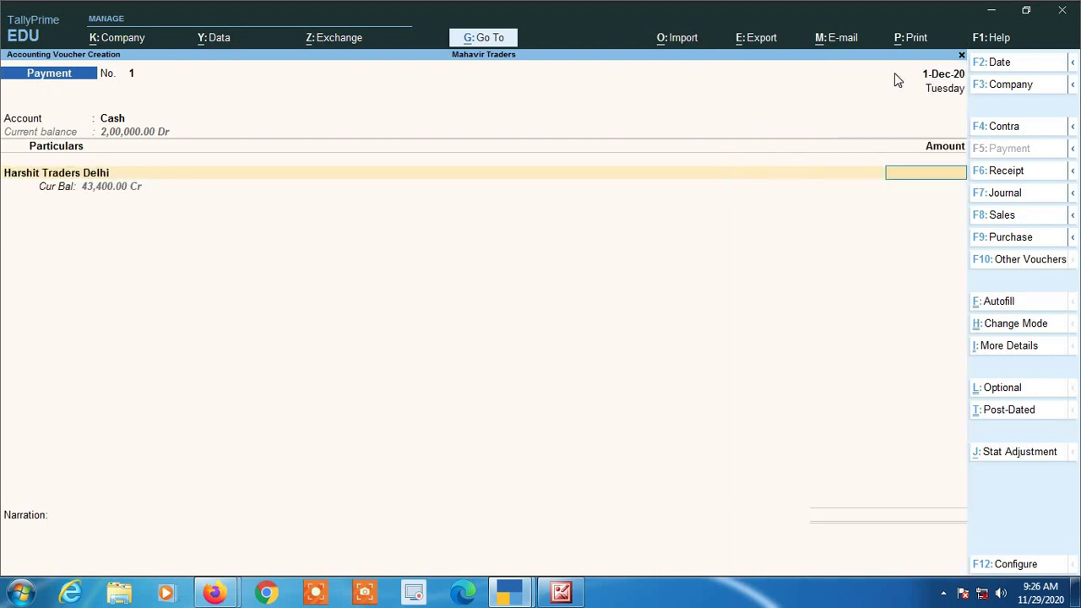
pyautogui.write('43400')
pyautogui.press('Return')
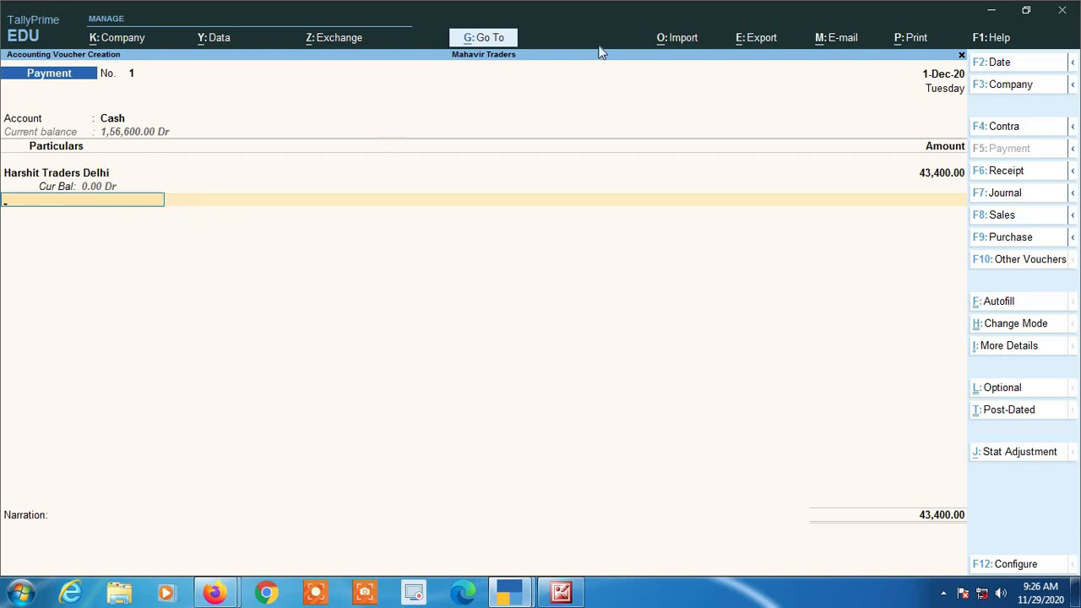
pyautogui.press('Return')
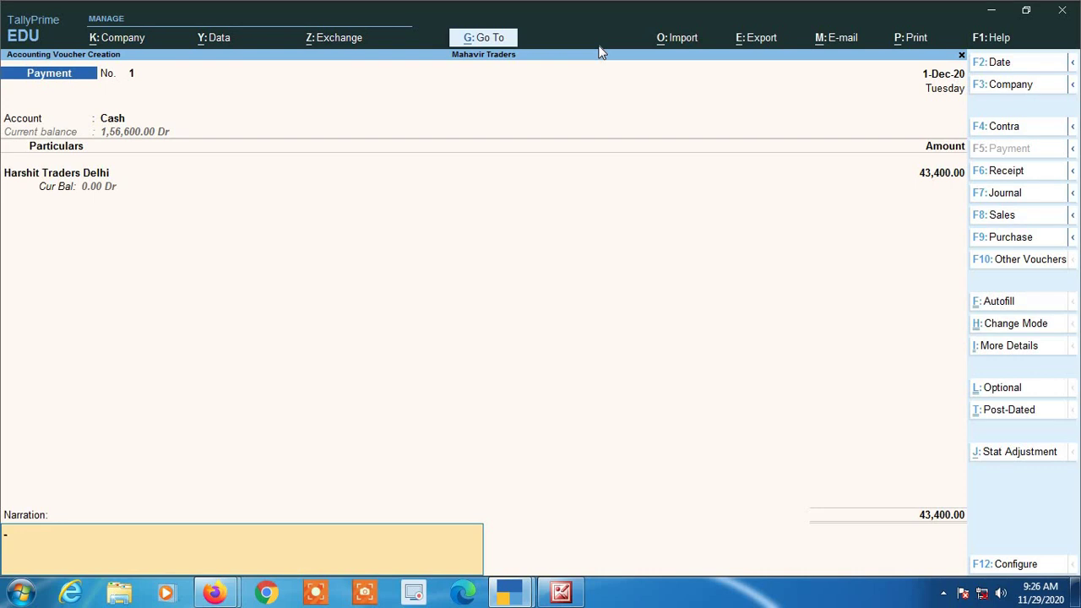
# - Enter the narration "PAYMENT AGAINST INVOICE NO. HT/20-21/457" and save the payment voucher
pyautogui.write('PAYMENT AGAINST')
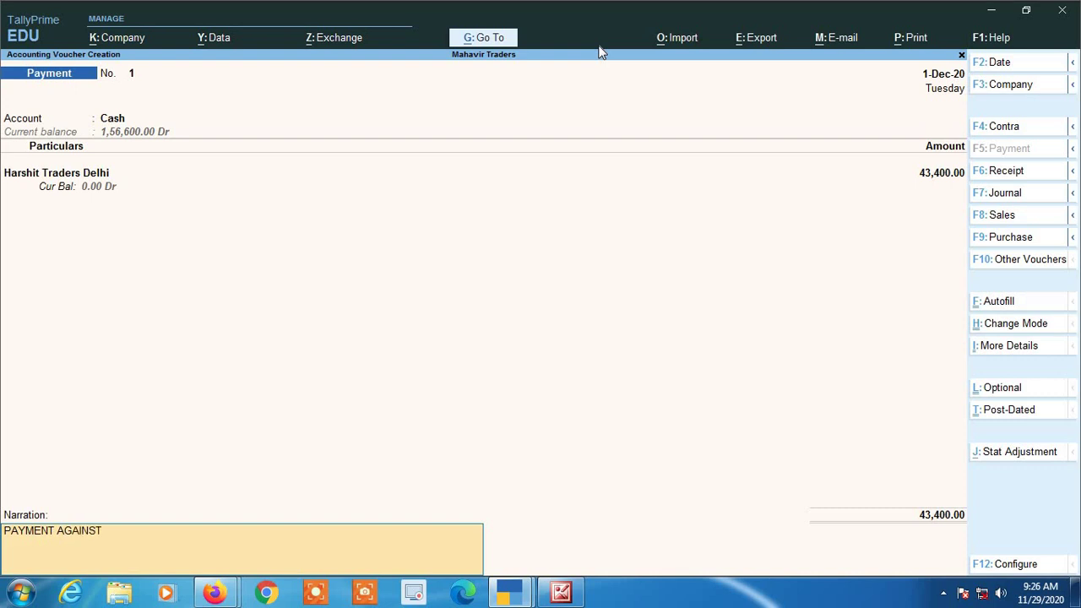
pyautogui.write(' INVOICE NO. HT/20-21/4')
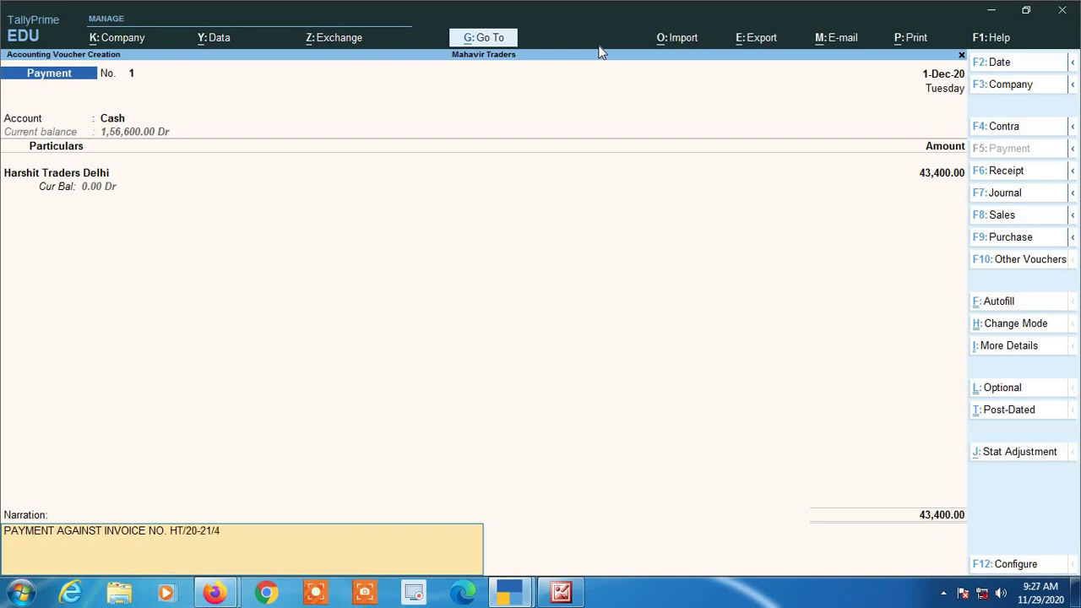
pyautogui.write('57')
pyautogui.press('Return')
pyautogui.press('y')
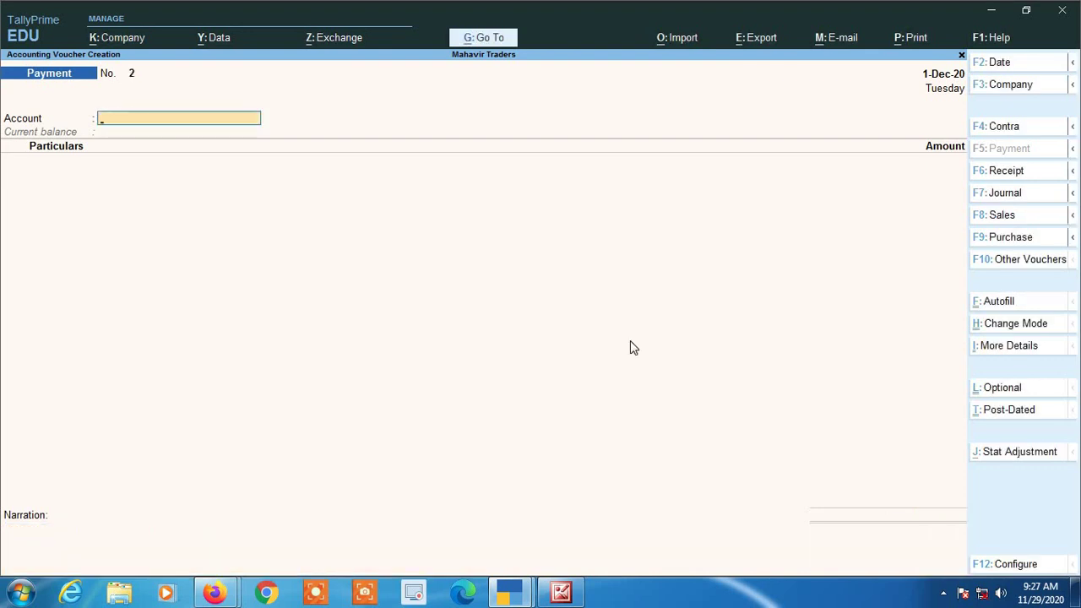
pyautogui.press('Escape')
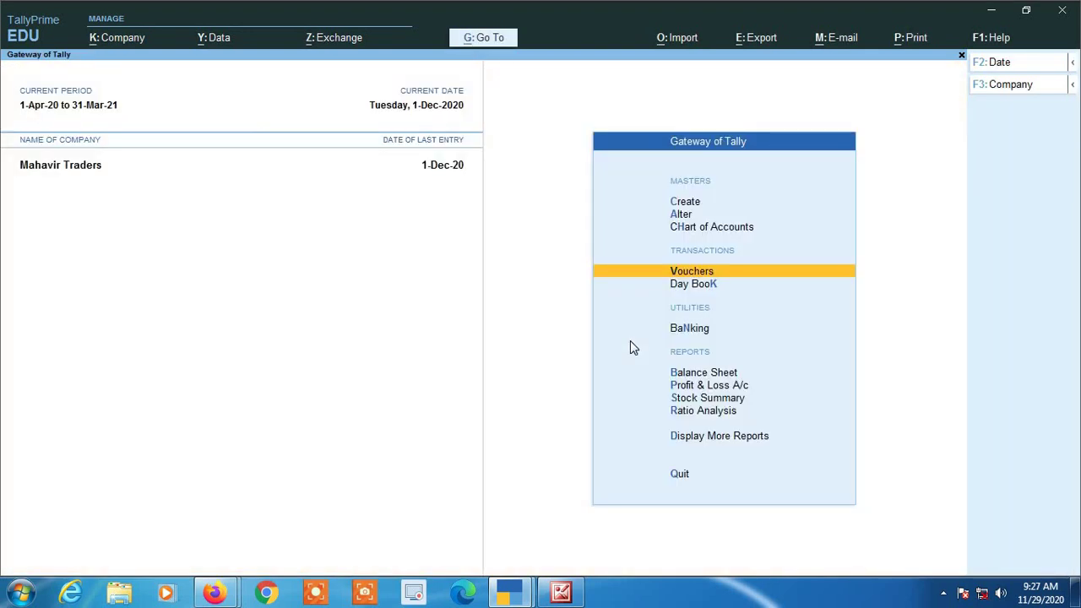
# - Check the cash payment against the purchase in the Harshit Traders Delhi ledger account
pyautogui.press('d')
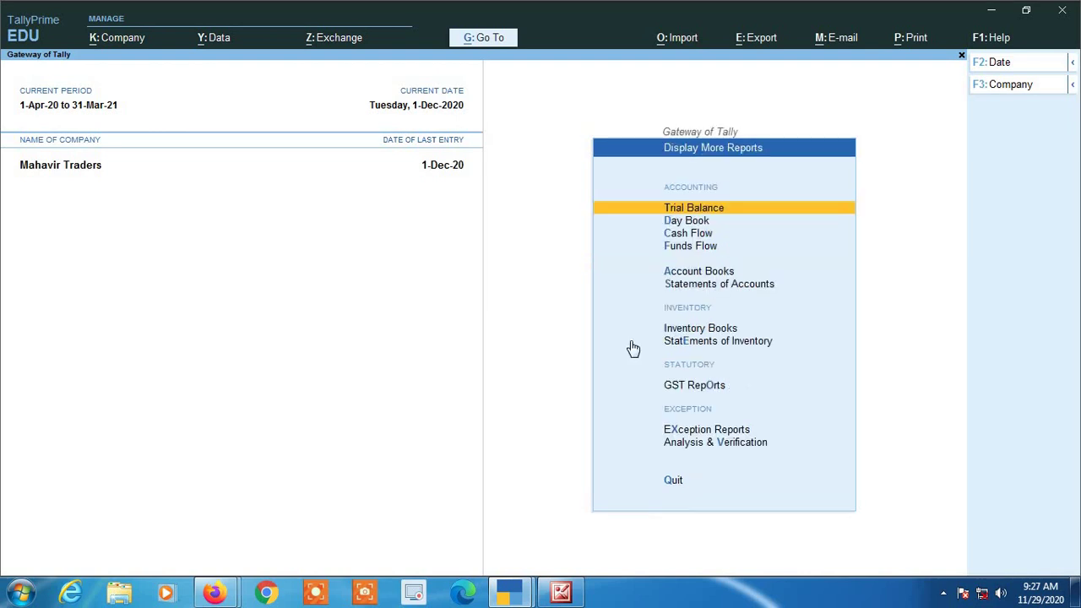
pyautogui.press('a')
pyautogui.press('l')
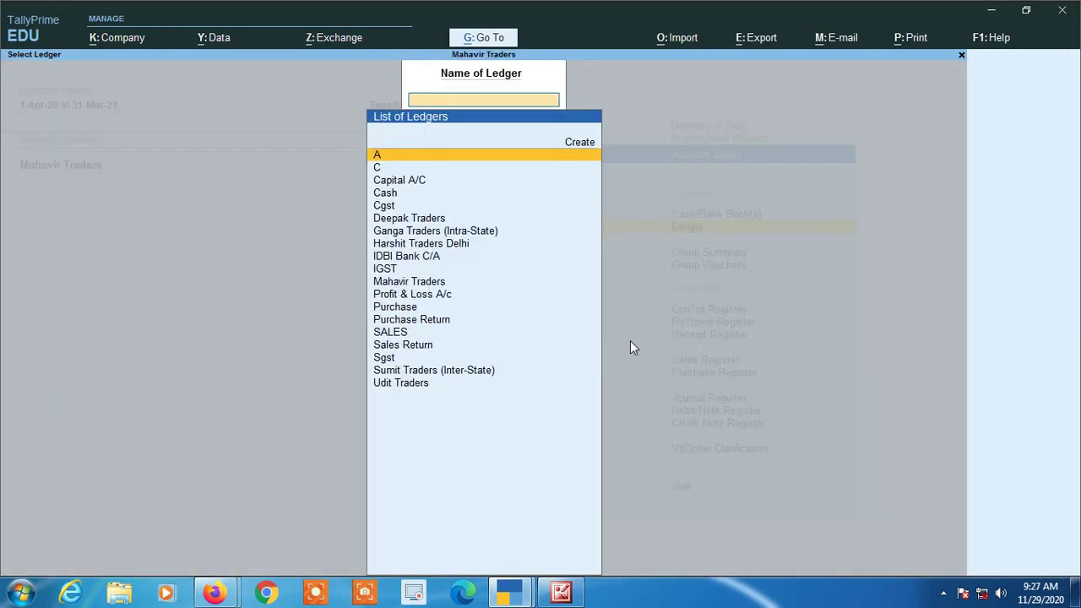
pyautogui.write('HAR')
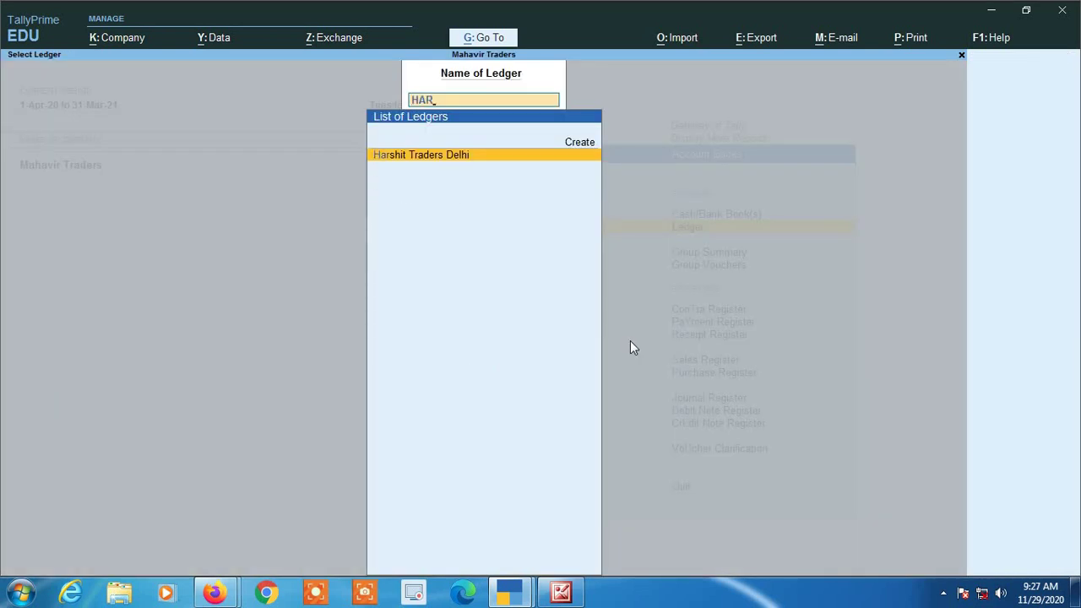
pyautogui.press('Return')
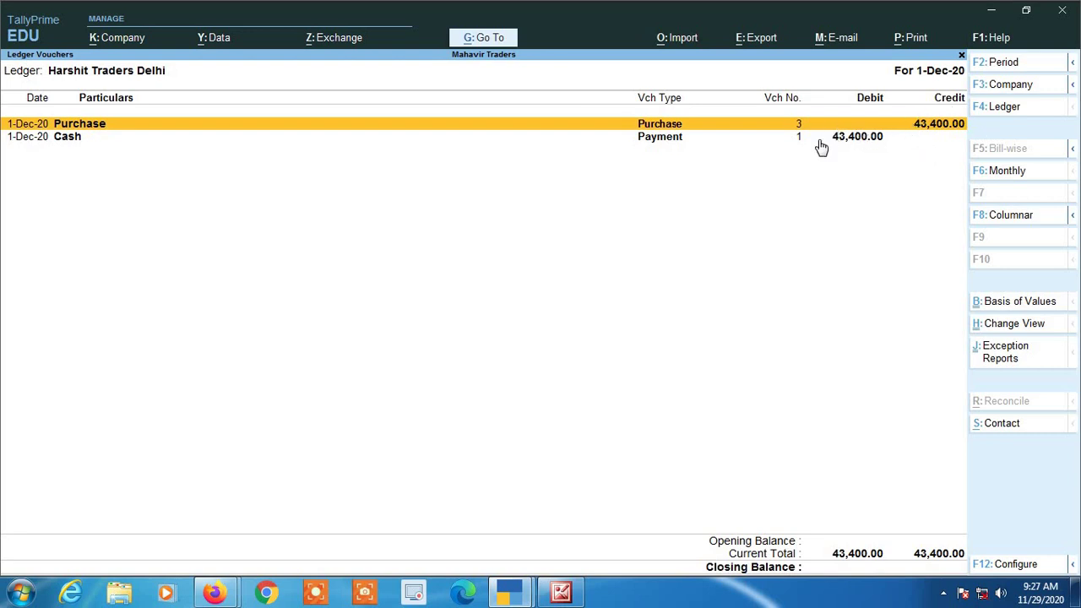
pyautogui.click(873, 141)
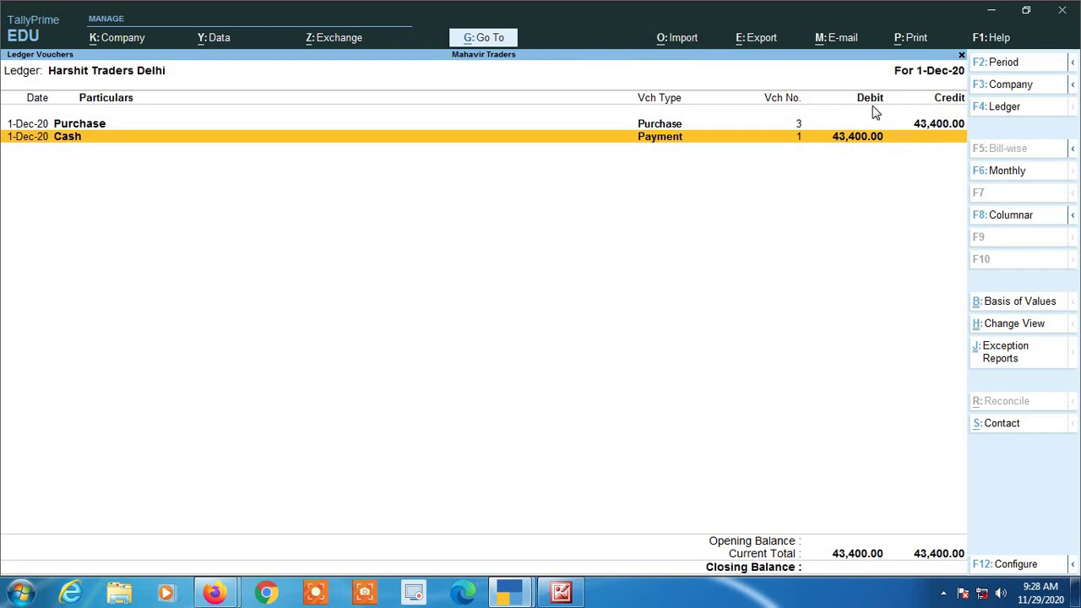
pyautogui.press('Escape')
pyautogui.press('Escape')
pyautogui.press('Escape')
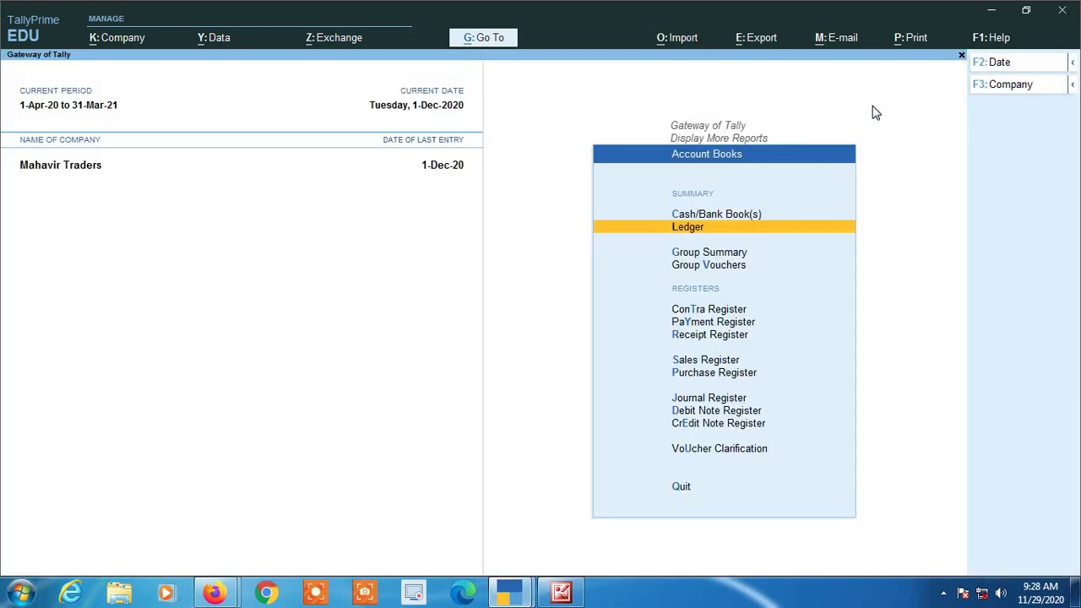
pyautogui.press('Escape')
pyautogui.press('Escape')
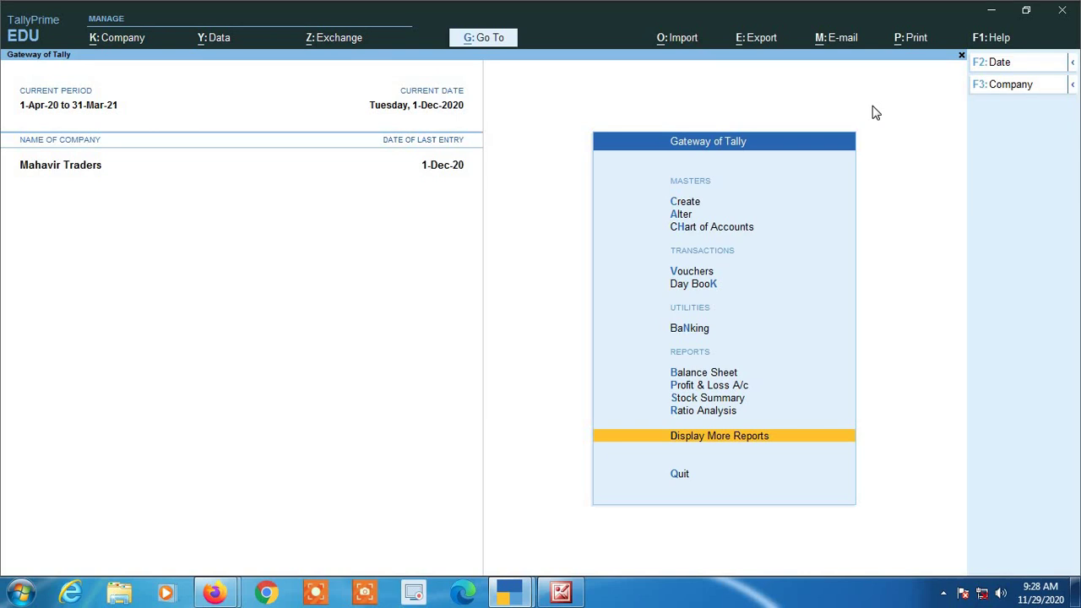
# - Open the GSTR-3B report from the GST reports
pyautogui.press('Return')
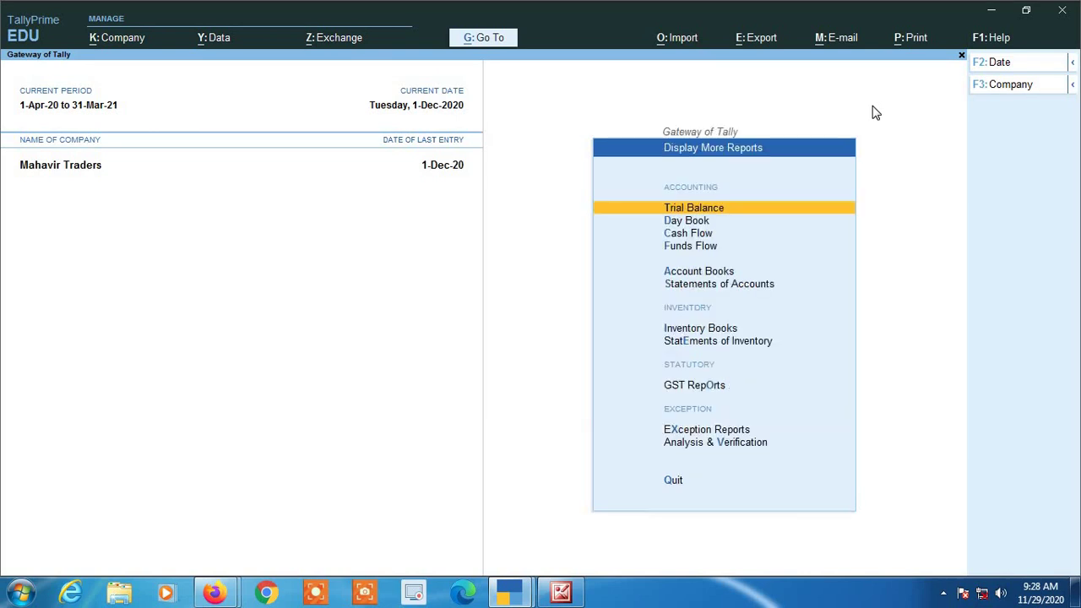
pyautogui.press('Down')
pyautogui.press('Down')
pyautogui.press('Down')
pyautogui.press('Down')
pyautogui.press('Down')
pyautogui.press('Down')
pyautogui.press('Down')
pyautogui.press('Down')
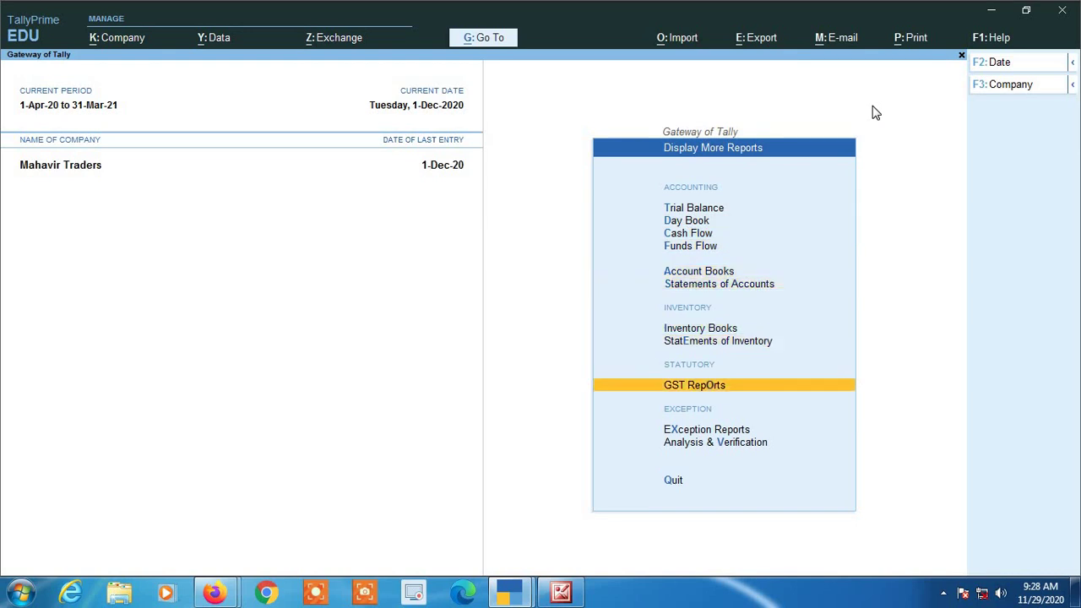
pyautogui.press('Return')
pyautogui.press('Down')
pyautogui.press('Down')
pyautogui.press('Return')
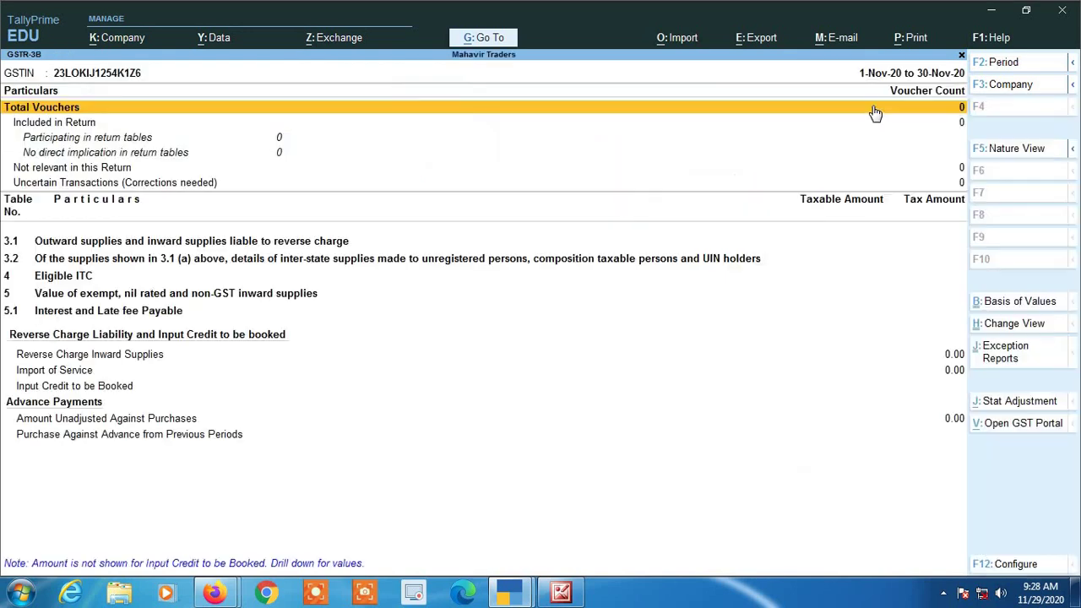
# - Set the GSTR-3B report period from 1-12-2020 to 31-12-2020
pyautogui.press('F2')
pyautogui.write('1-12')
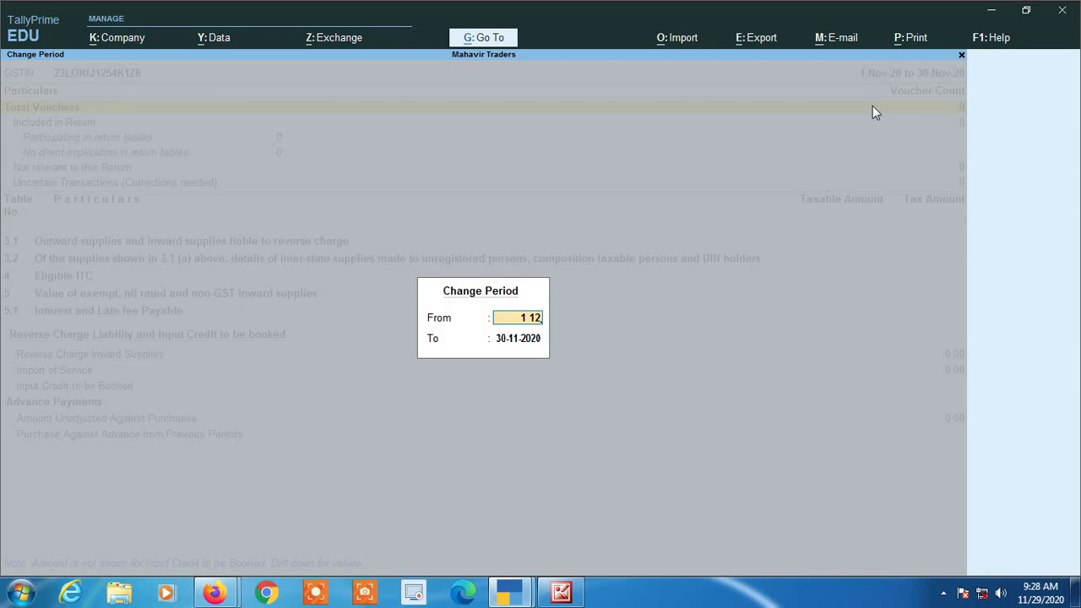
pyautogui.press('Return')
pyautogui.write('31-12')
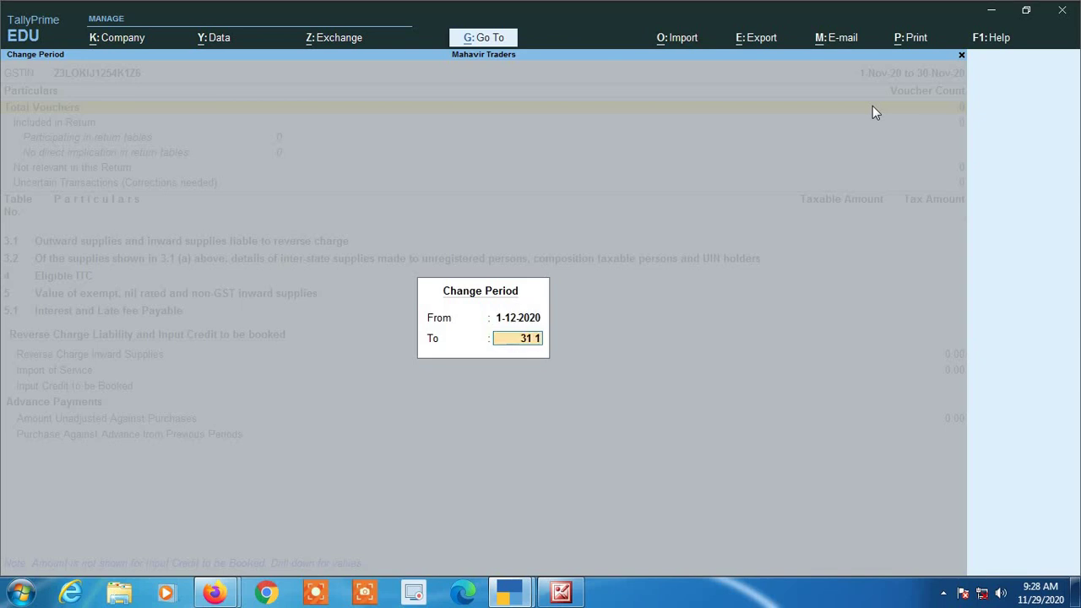
pyautogui.press('Return')
# - Expand the Eligible ITC section of the GSTR-3B return to examine its input tax credit breakdown
pyautogui.press('Down')
pyautogui.press('Down')
pyautogui.press('Down')
pyautogui.press('Down')
pyautogui.press('Down')
pyautogui.press('Down')
pyautogui.press('Down')
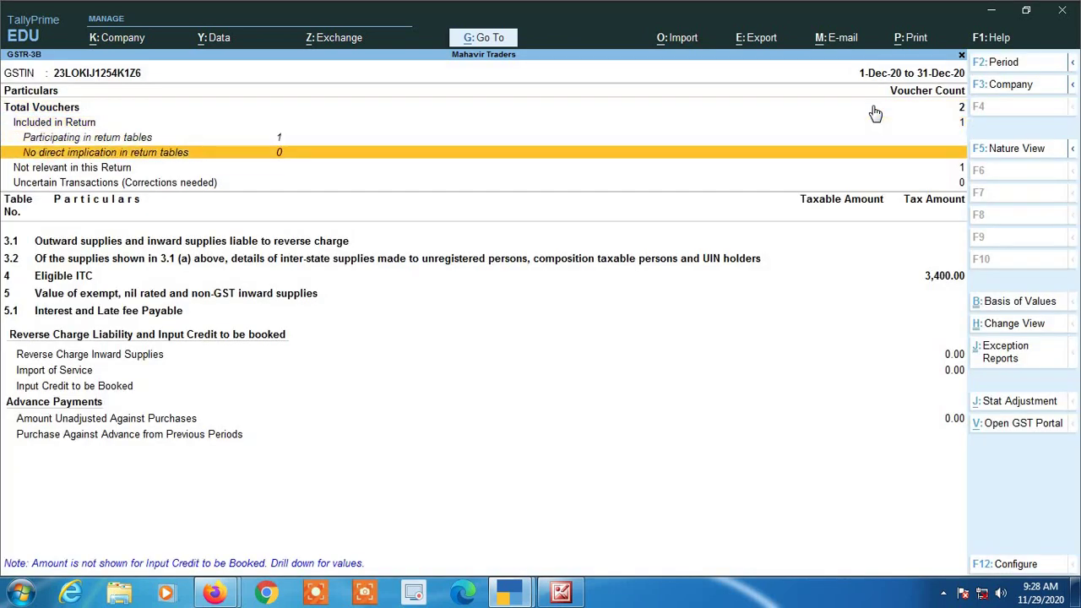
pyautogui.press('Return')
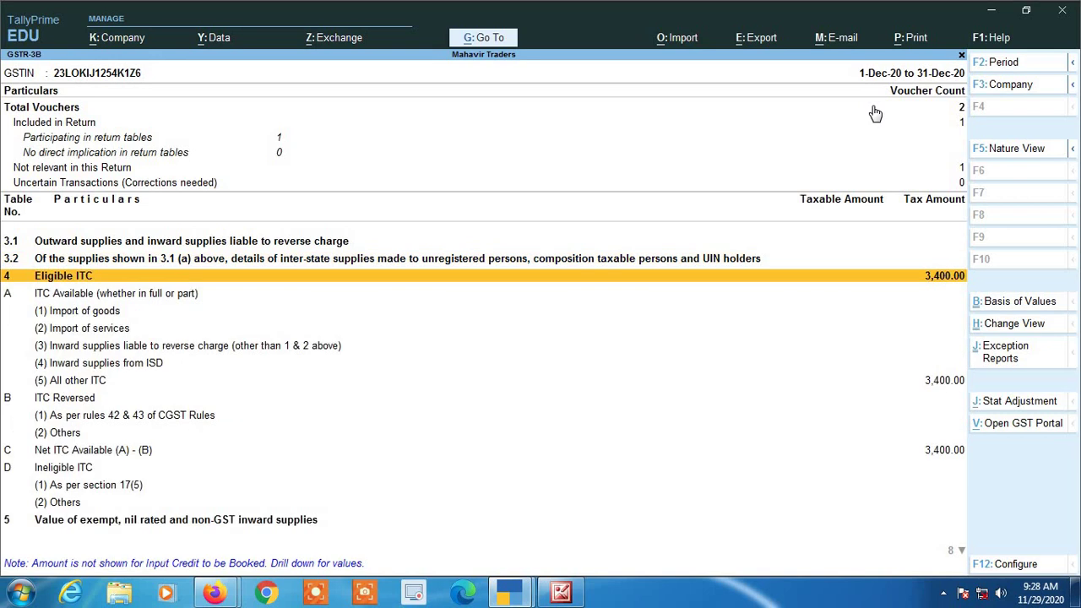
# - Open the voucher register behind "All other ITC" to check the purchase's taxable amount and integrated tax
pyautogui.press('Down')
pyautogui.press('Down')
pyautogui.press('Down')
pyautogui.press('Down')
pyautogui.press('Down')
pyautogui.press('Return')
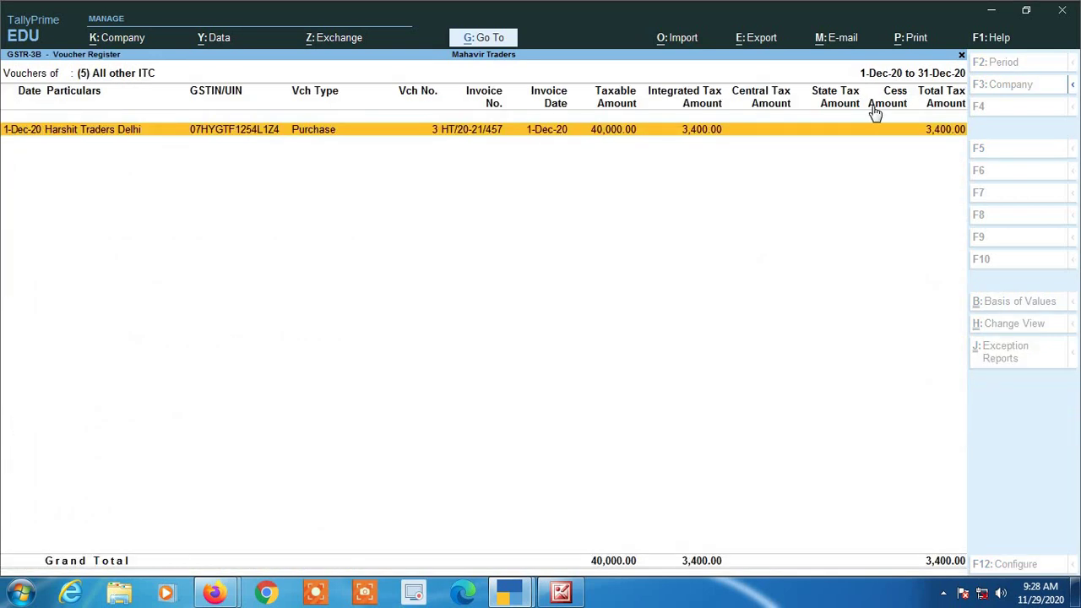
# - Close the voucher register and GST reports, returning to the Gateway of Tally
pyautogui.press('Escape')
pyautogui.press('Escape')
pyautogui.press('Escape')
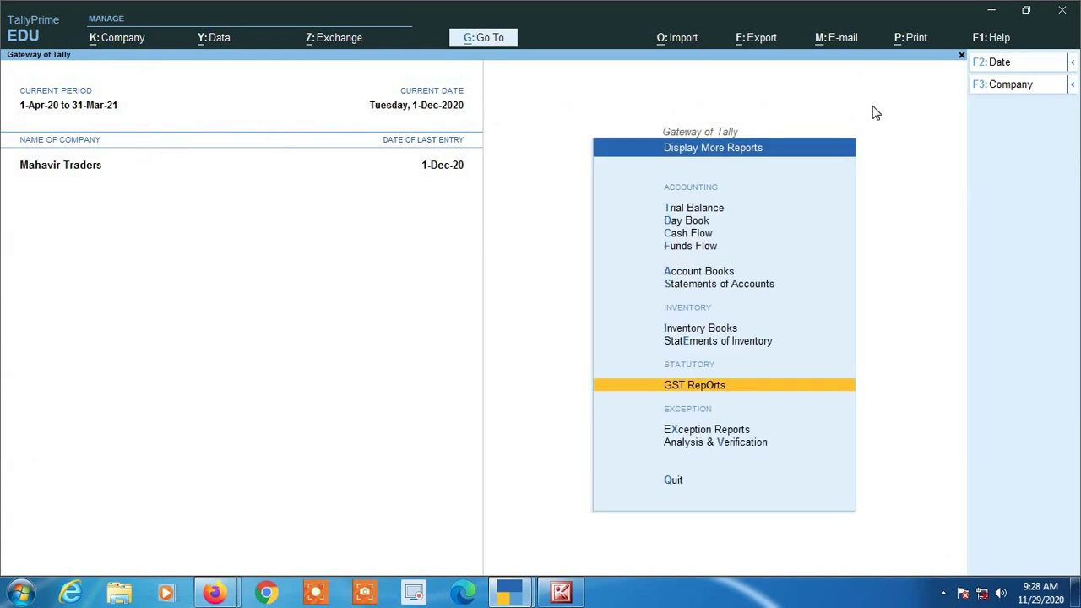
pyautogui.press('Escape')
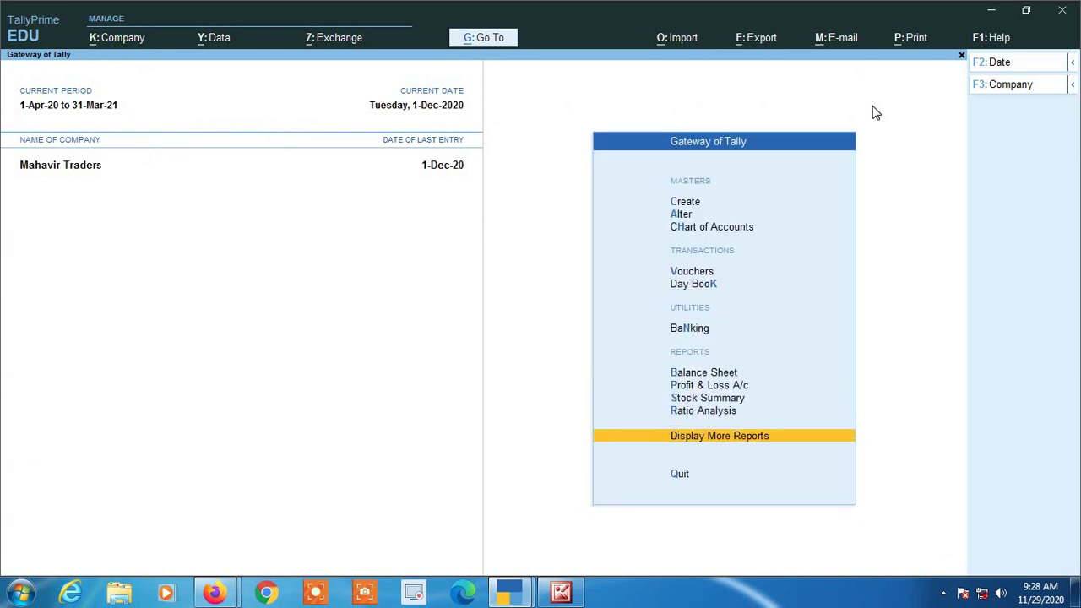